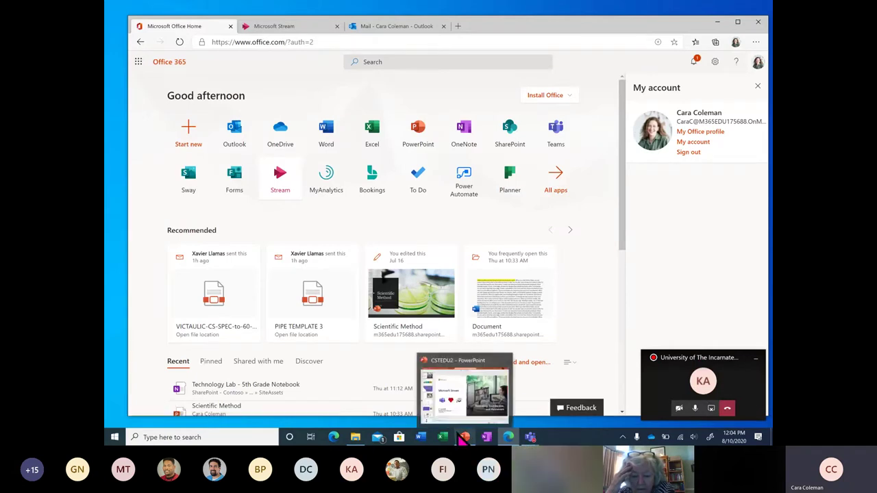
# Switch to the CSTEDU2 presentation in PowerPoint and place it as a smaller floating window over the browser.
pyautogui.click(480, 415)
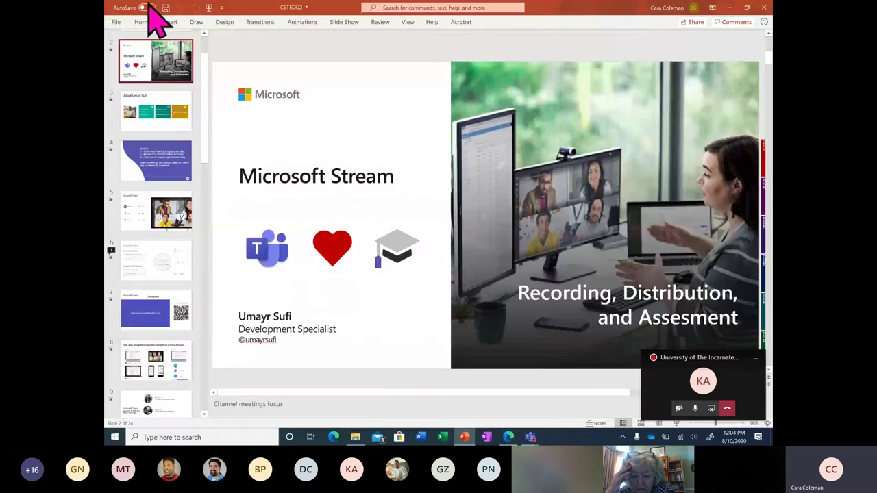
pyautogui.click(110, 8)
pyautogui.click(304, 7)
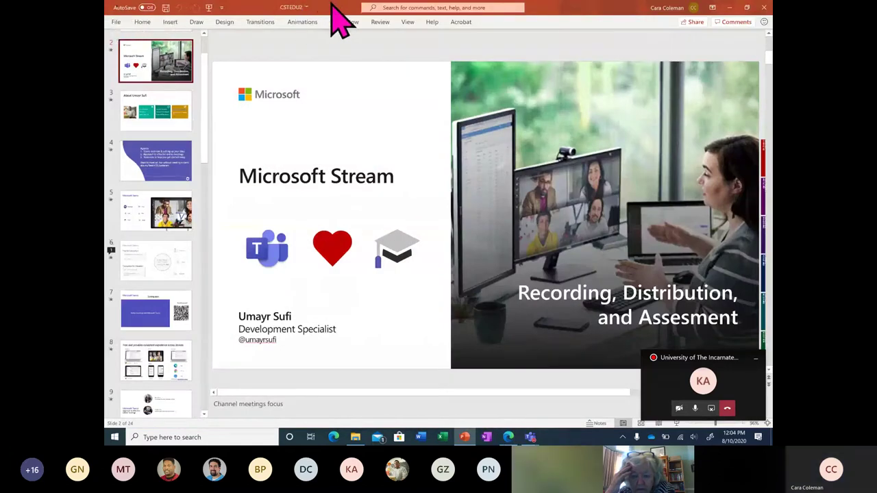
pyautogui.moveTo(333, 10); pyautogui.dragTo(328, 68)
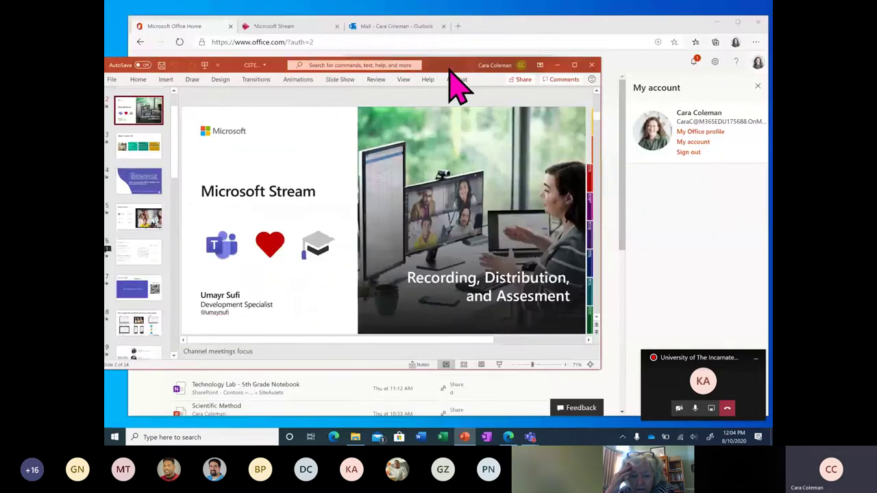
pyautogui.moveTo(447, 65); pyautogui.dragTo(491, 52)
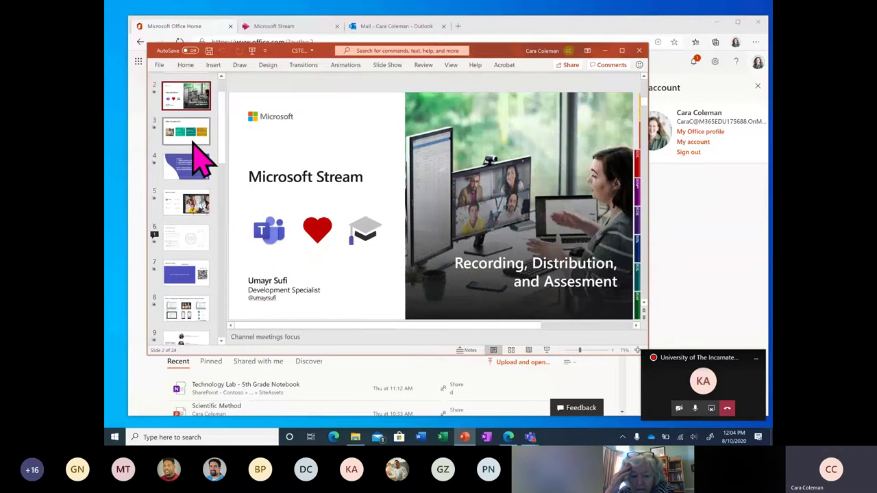
# Select slide 22, "Next Steps", and start the slide show from it.
pyautogui.scroll(-5, 197, 218)
pyautogui.scroll(-8, 193, 205)
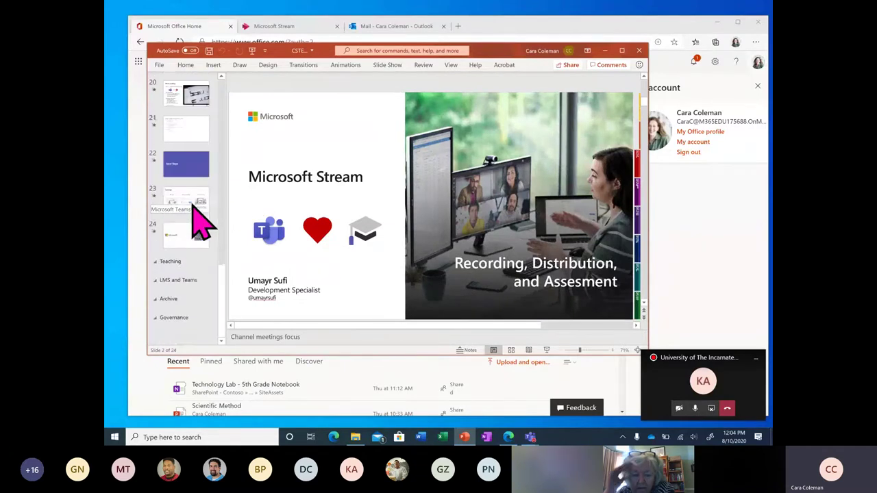
pyautogui.click(192, 177)
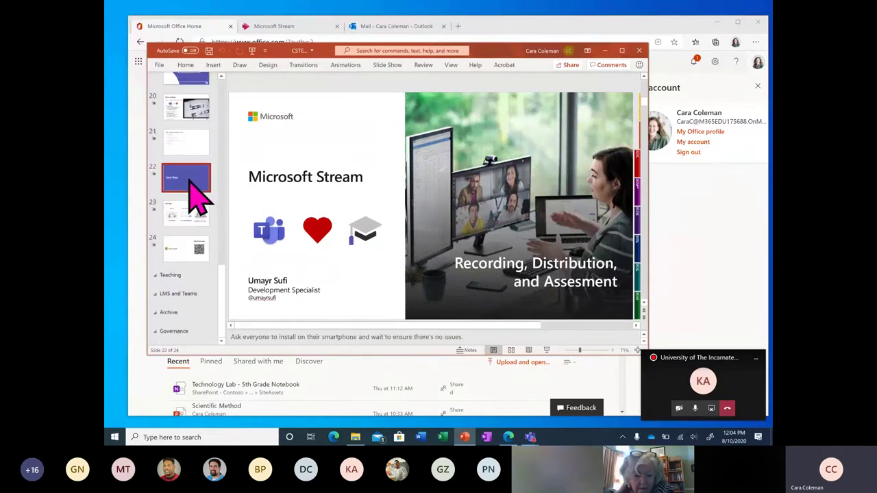
pyautogui.click(346, 187)
pyautogui.rightClick(409, 134)
pyautogui.click(409, 135)
pyautogui.click(548, 350)
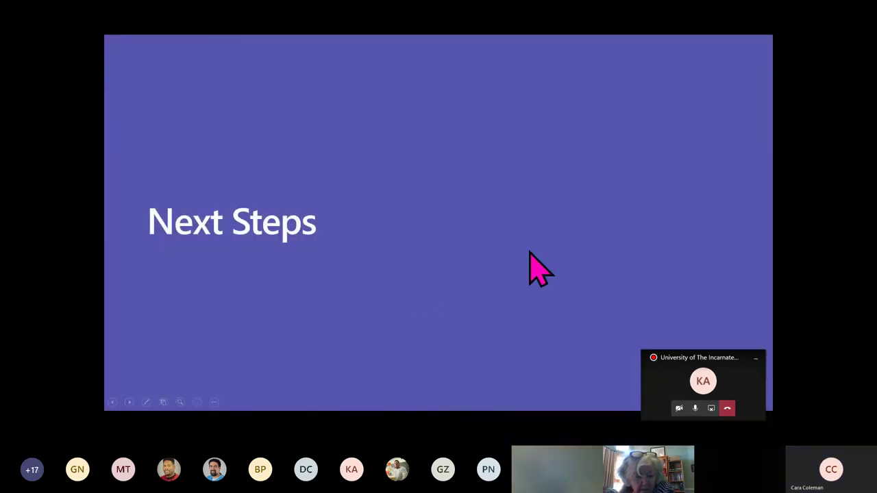
# Start subtitles in the running slide show, and minimize the presentation window once the show has ended.
pyautogui.rightClick(417, 279)
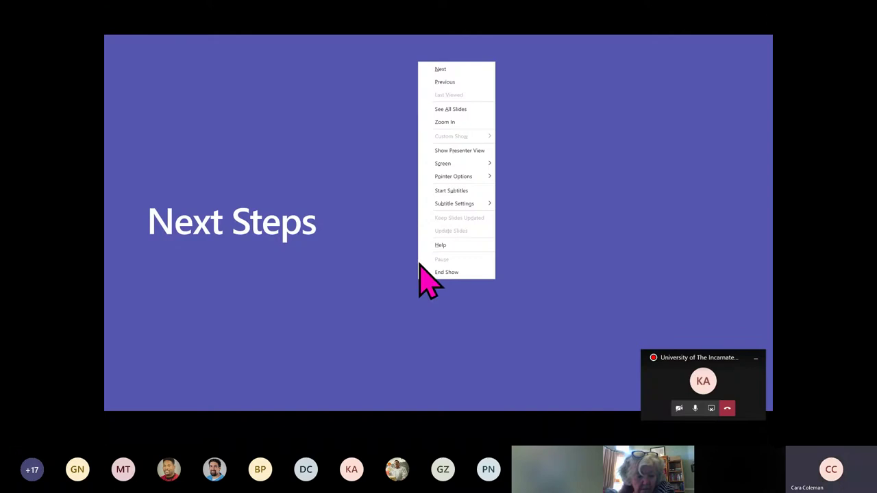
pyautogui.click(477, 194)
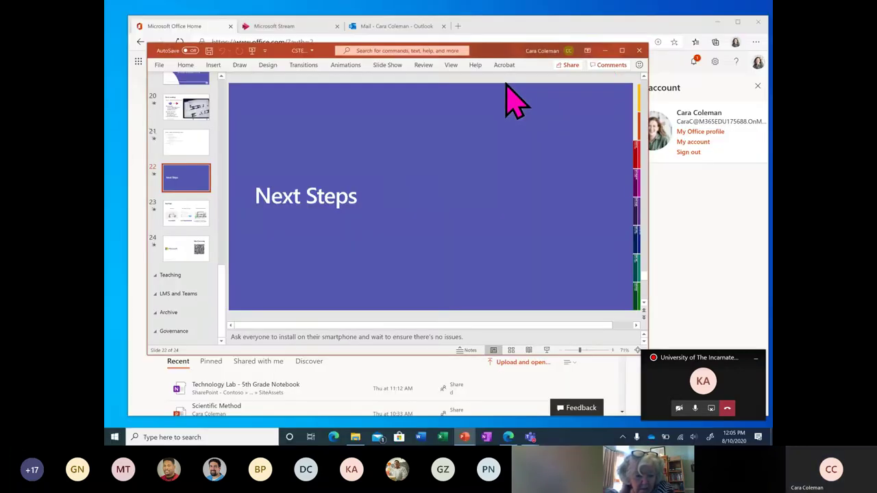
pyautogui.click(604, 53)
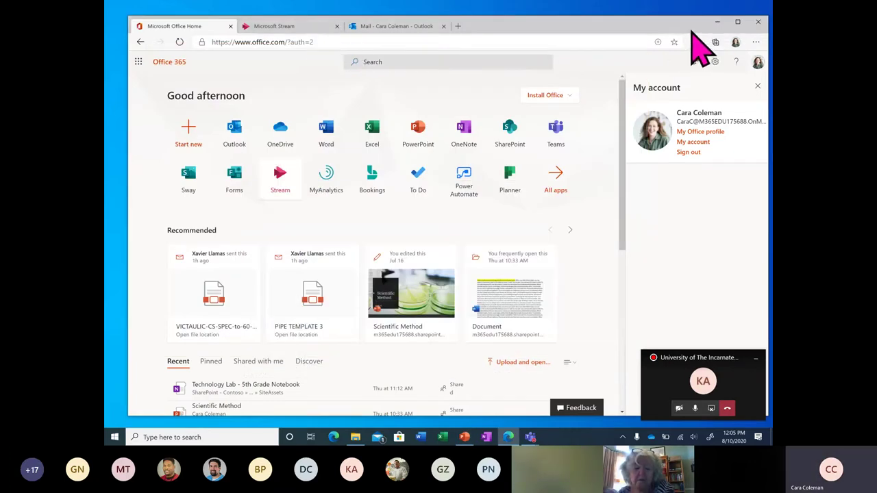
# Close the My account pane and open Stream from the Office home page, replacing the older Stream tab.
pyautogui.moveTo(676, 26); pyautogui.dragTo(672, 24)
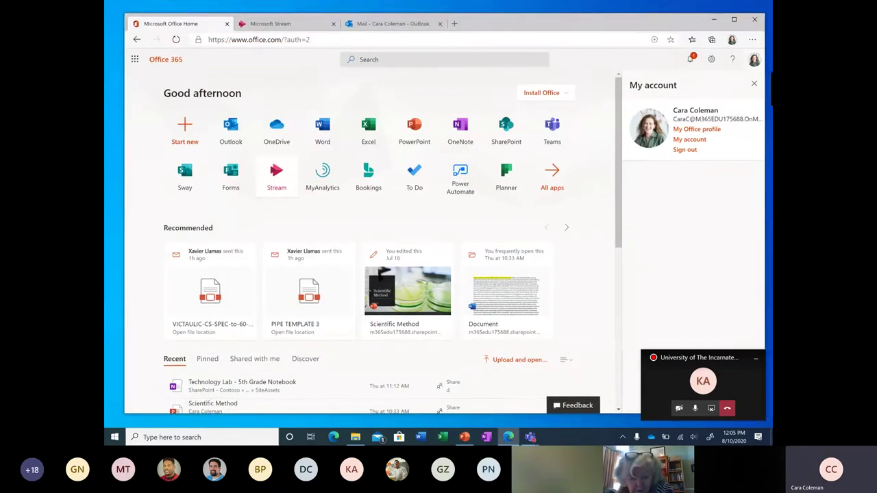
pyautogui.click(754, 84)
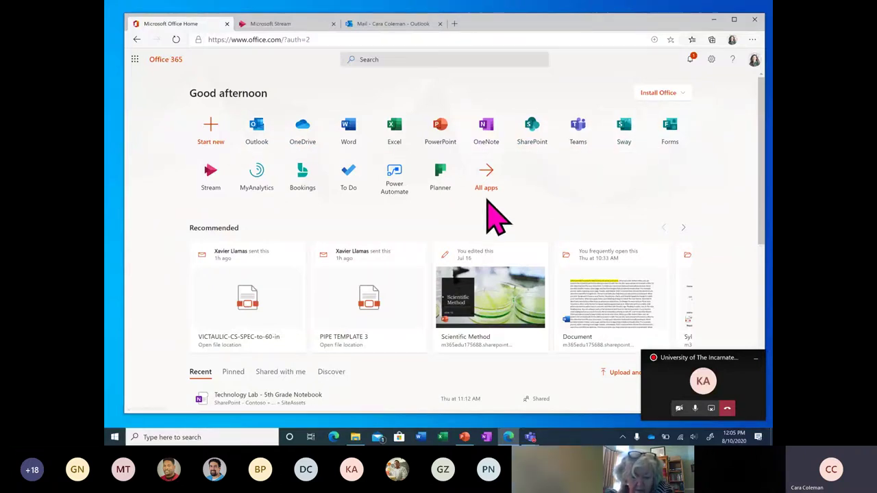
pyautogui.click(217, 187)
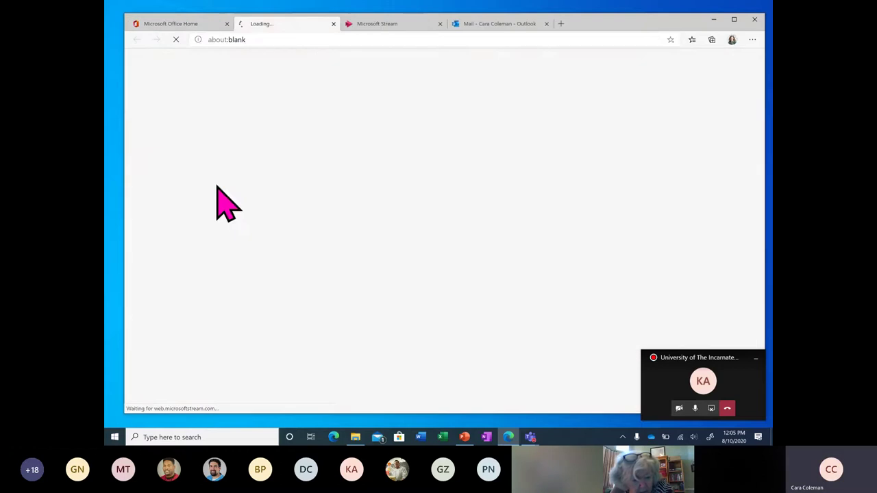
pyautogui.click(440, 23)
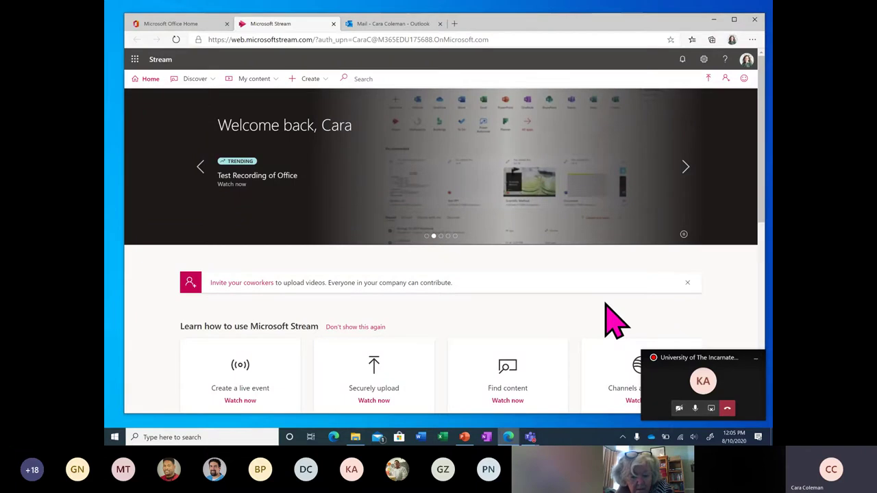
pyautogui.scroll(-3, 615, 321)
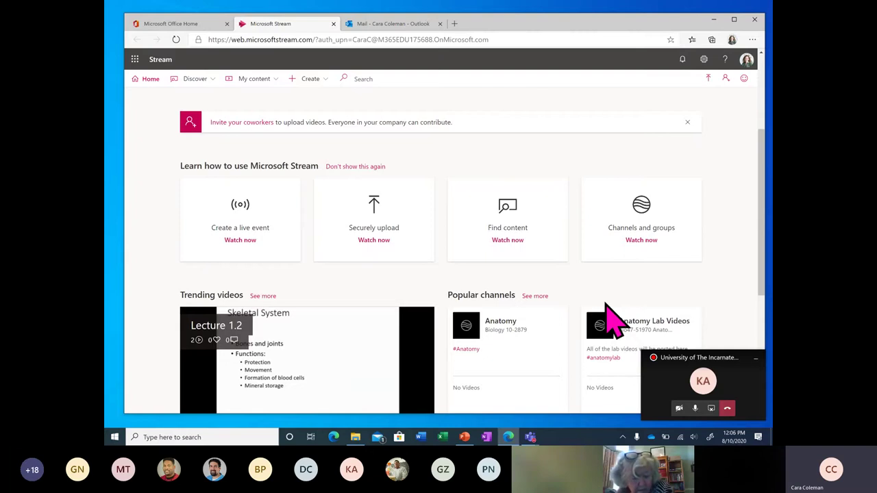
# Switch to Microsoft Teams and bring up the list of teams with the Week 3 - Biological Macromolecules channel.
pyautogui.click(757, 358)
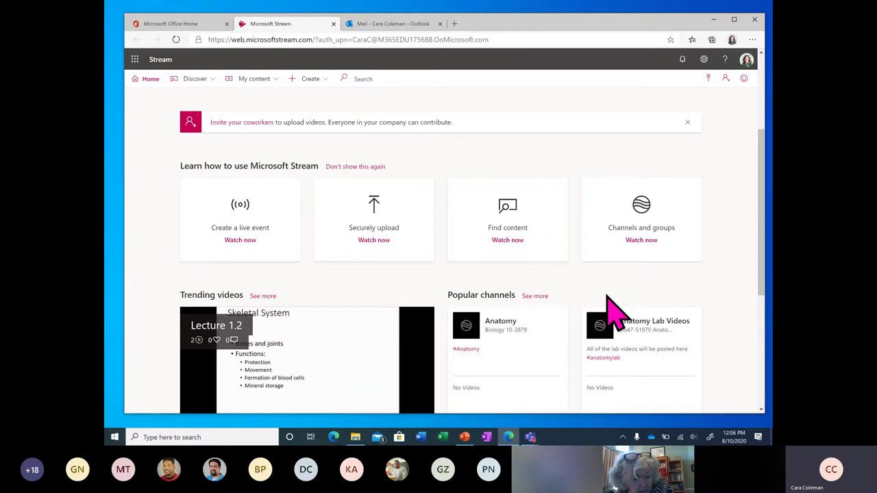
pyautogui.click(531, 439)
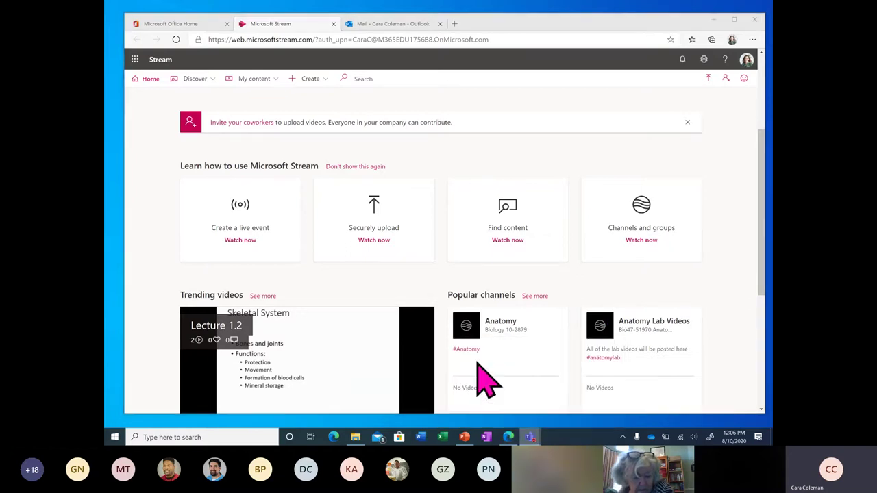
pyautogui.hotkey('alt', 'Tab')
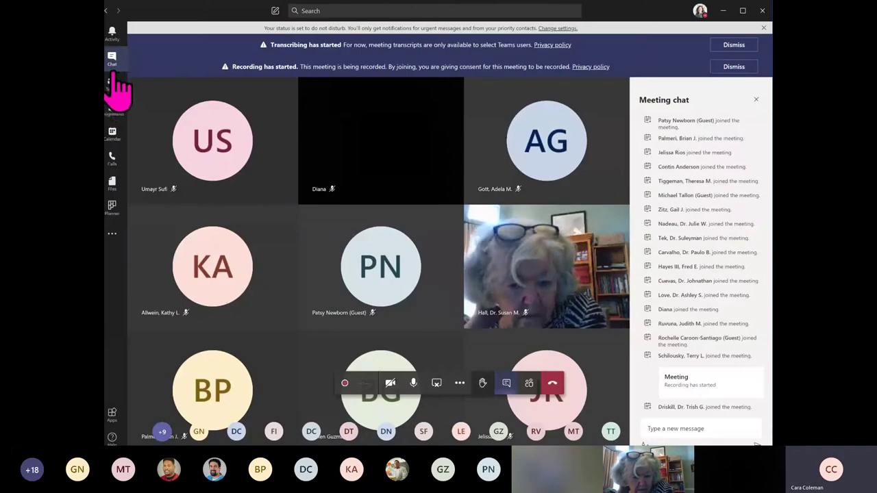
pyautogui.click(114, 86)
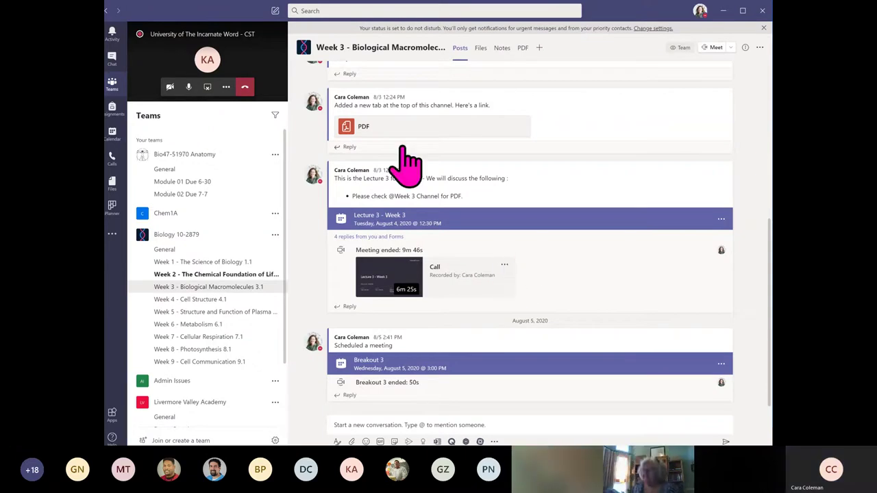
# Return to Stream in a maximized browser window and look over the home page's trending videos and popular channels.
pyautogui.click(725, 13)
pyautogui.click(739, 17)
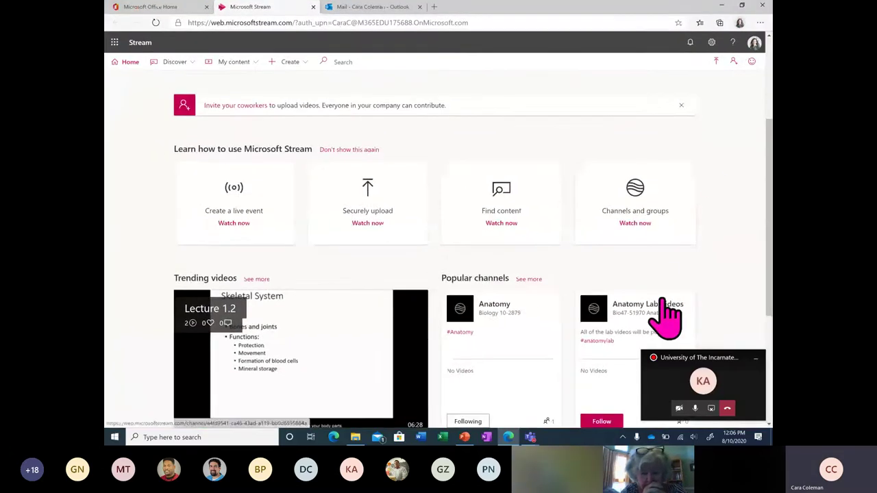
pyautogui.scroll(-3, 665, 316)
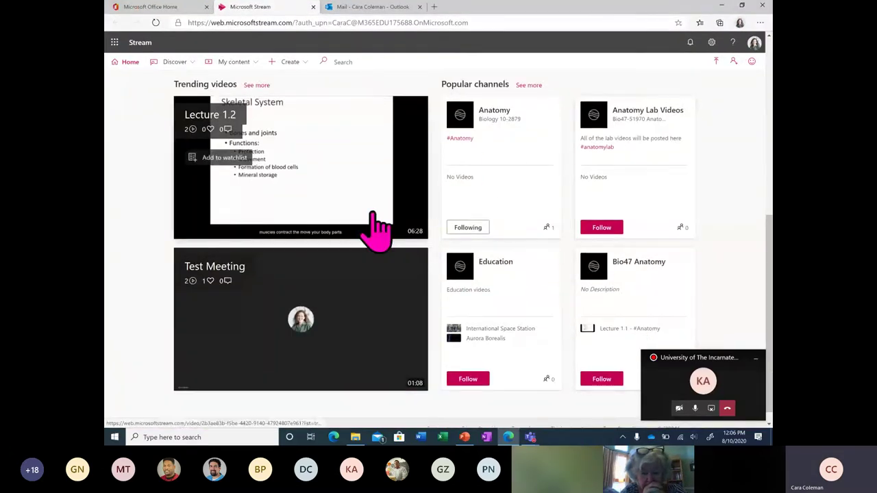
pyautogui.scroll(5, 356, 343)
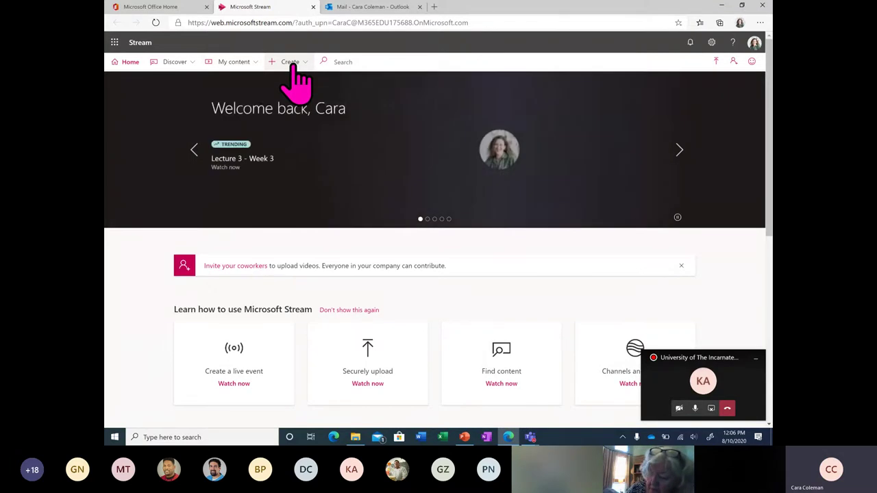
# Open the "Lecture 3 - Week 3" recording from the account's own videos in Stream.
pyautogui.click(261, 63)
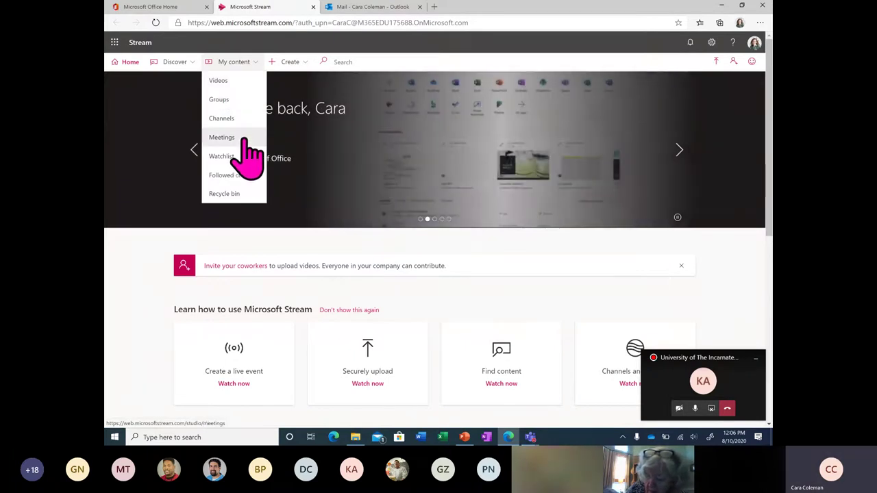
pyautogui.click(240, 81)
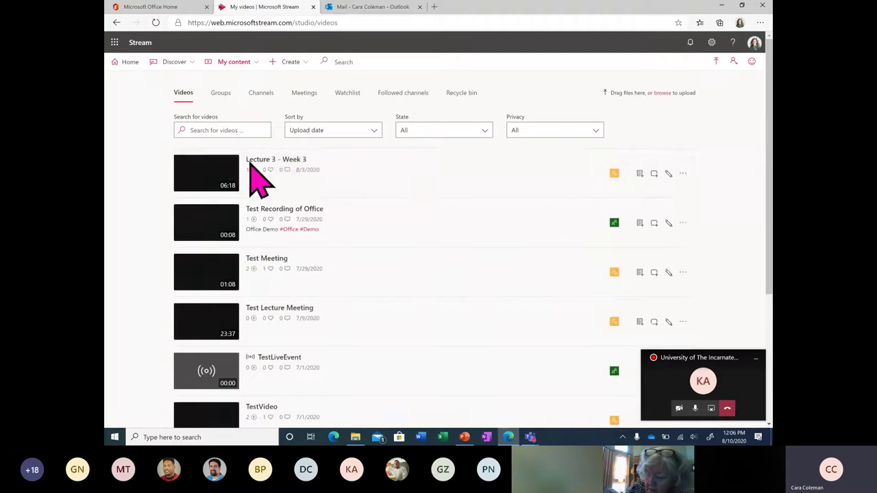
pyautogui.click(297, 162)
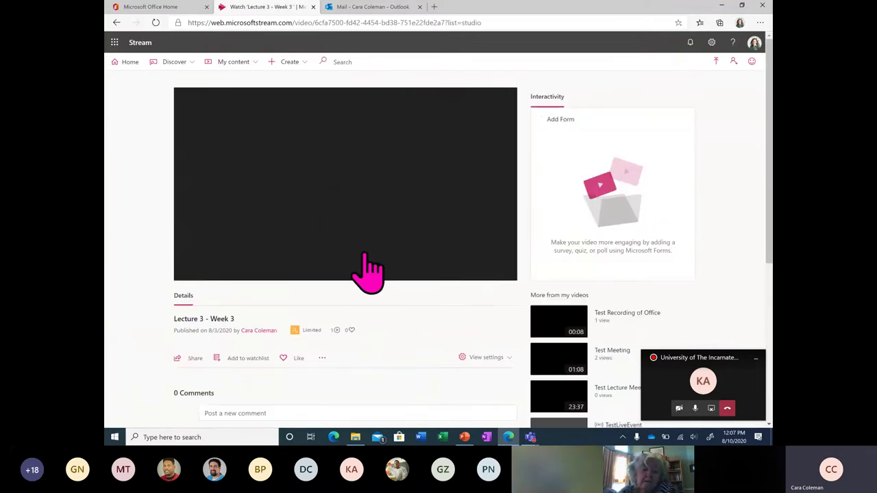
# Examine the video page's playback controls, including volume and the speed and quality settings, along with the details and comments area.
pyautogui.scroll(-1, 415, 308)
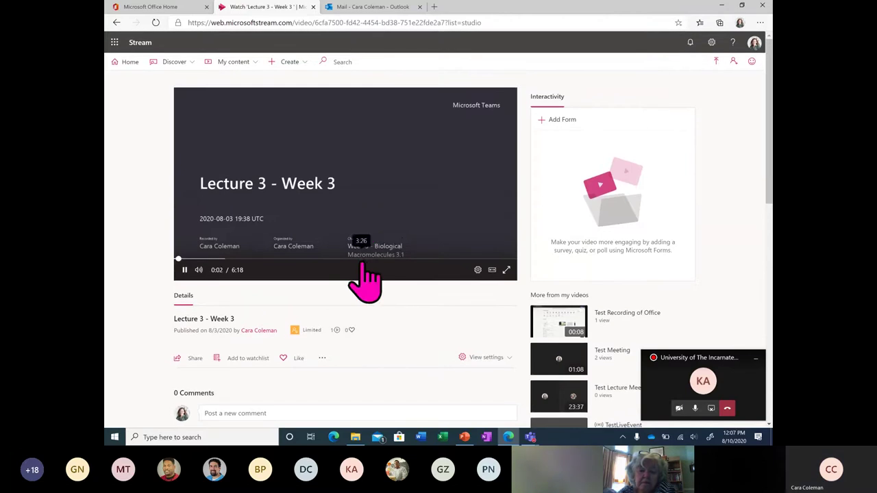
pyautogui.scroll(-1, 363, 279)
pyautogui.scroll(2, 308, 288)
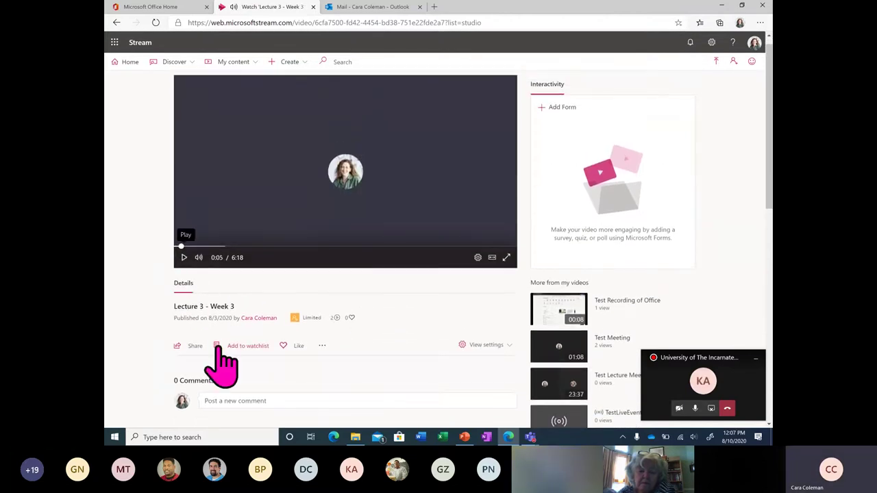
pyautogui.scroll(1, 219, 361)
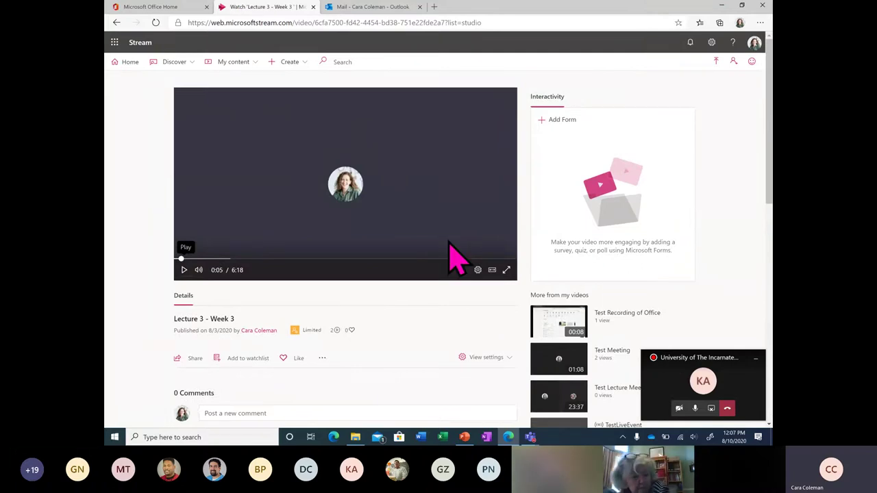
pyautogui.moveTo(199, 273)
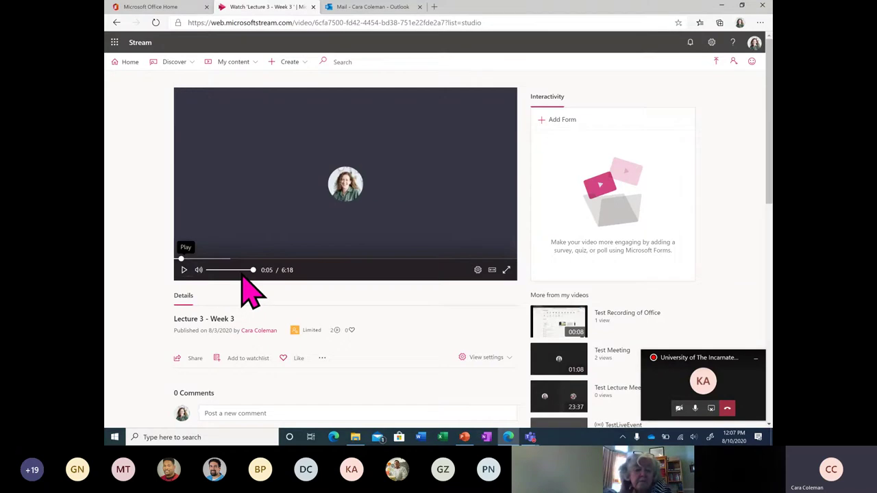
pyautogui.click(478, 269)
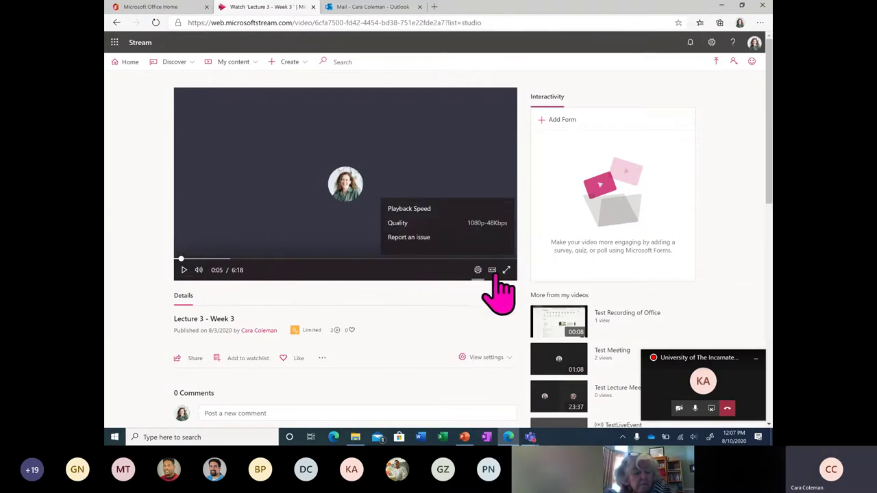
pyautogui.scroll(-1, 325, 338)
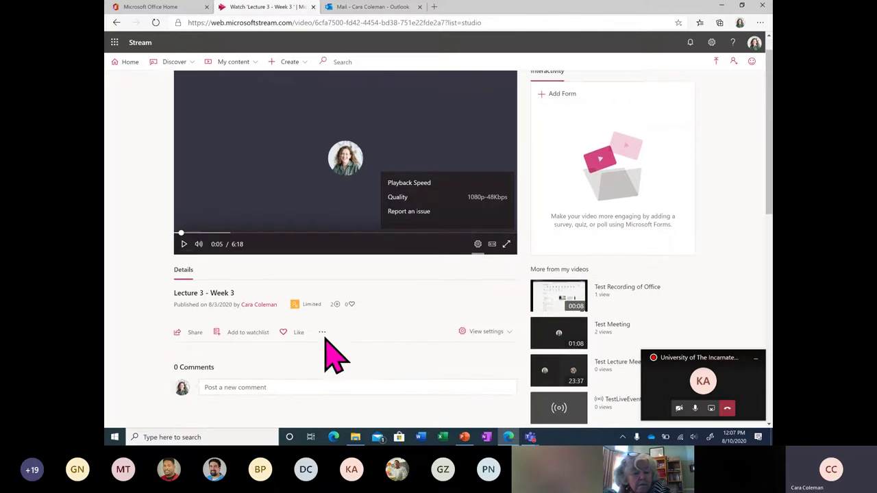
pyautogui.scroll(-1, 325, 338)
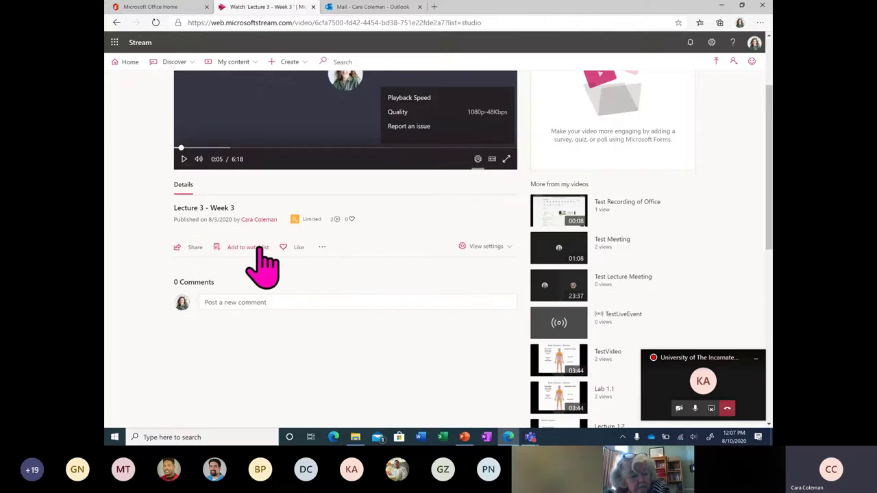
# Open the lecture video's sharing options, look through the email and embed choices, and return to the direct link.
pyautogui.click(196, 248)
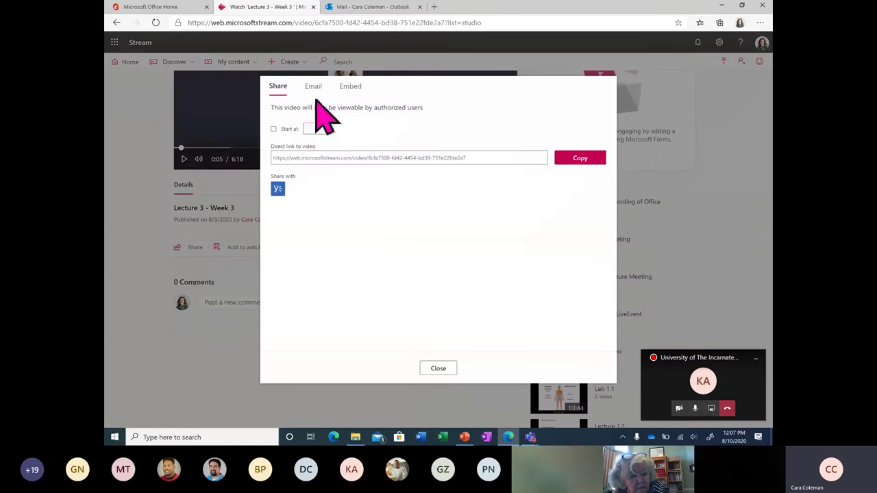
pyautogui.click(313, 87)
pyautogui.click(350, 87)
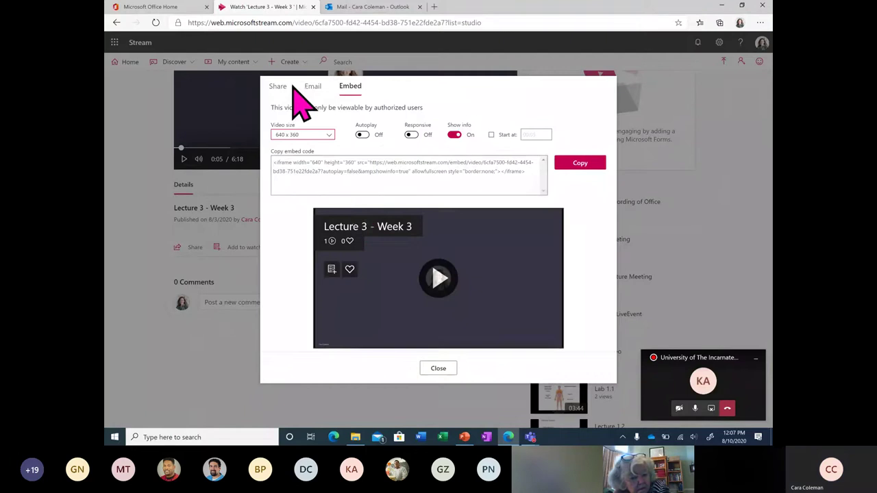
pyautogui.click(281, 87)
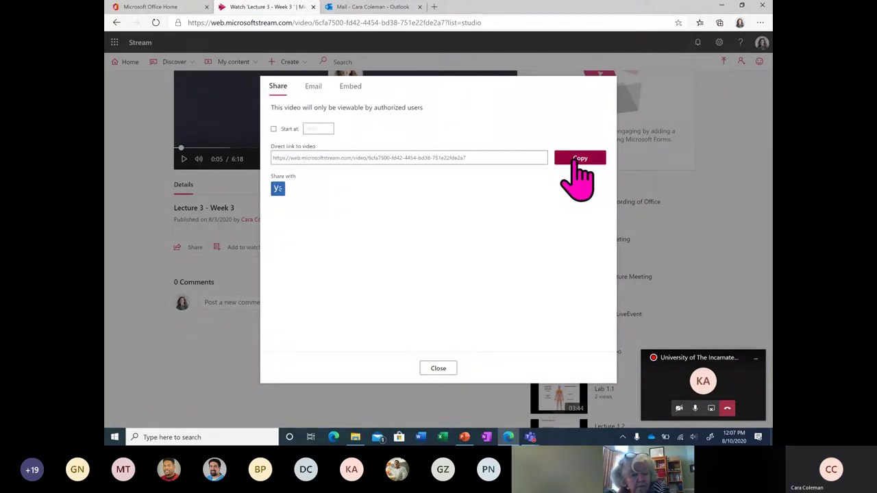
# Close the sharing options and like the "Lecture 3 - Week 3" video.
pyautogui.click(439, 369)
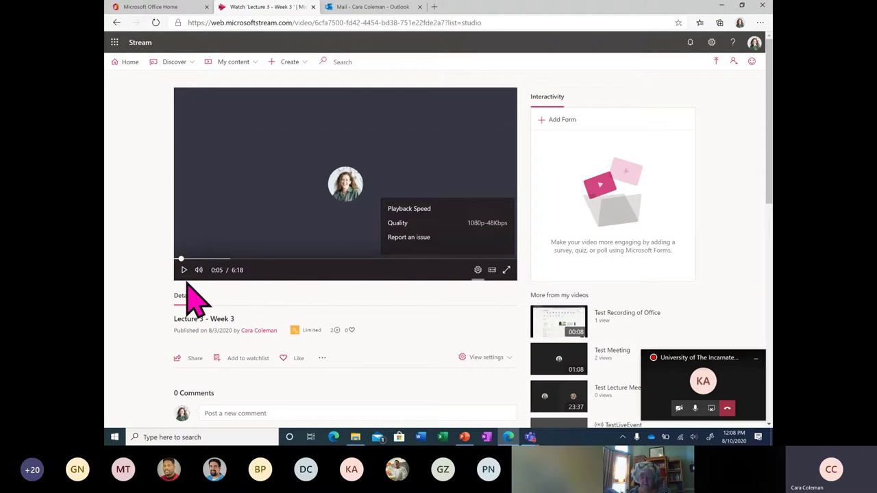
pyautogui.scroll(-1, 163, 335)
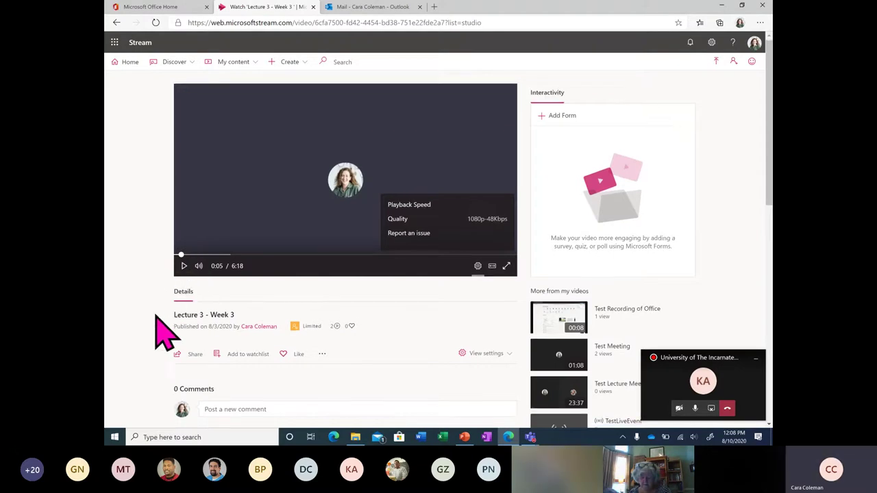
pyautogui.scroll(-2, 163, 334)
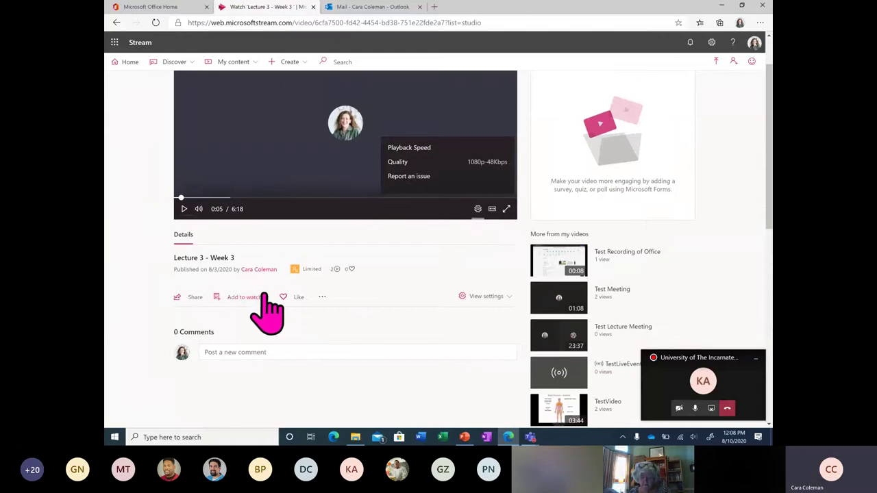
pyautogui.scroll(1, 339, 290)
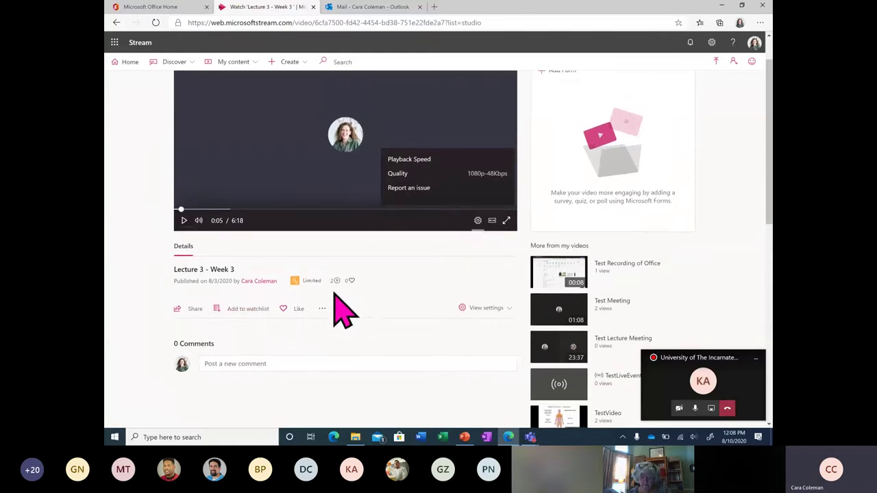
pyautogui.click(295, 315)
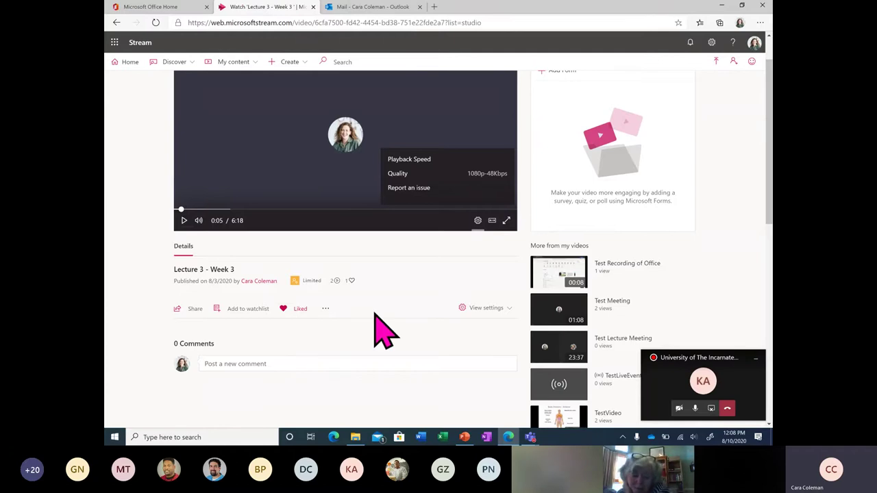
# Go back to the Stream home page and review the trending videos and the popular channels that can be followed.
pyautogui.scroll(1, 384, 333)
pyautogui.click(128, 62)
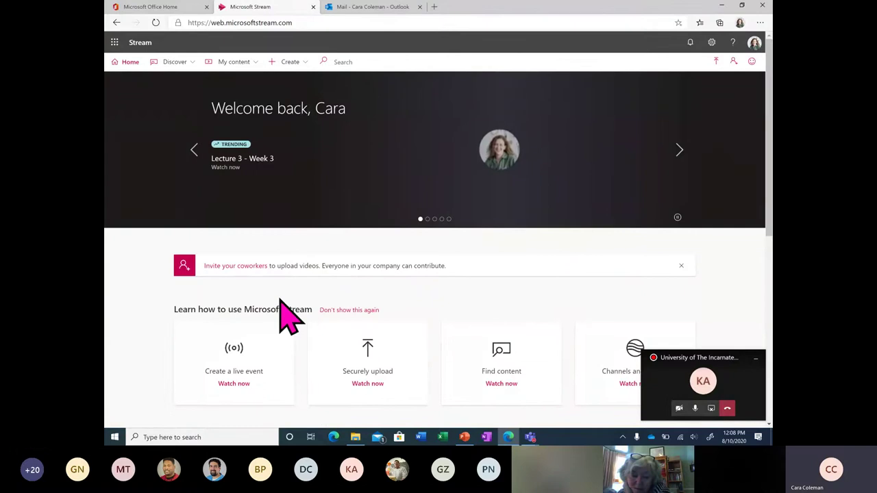
pyautogui.scroll(-5, 288, 317)
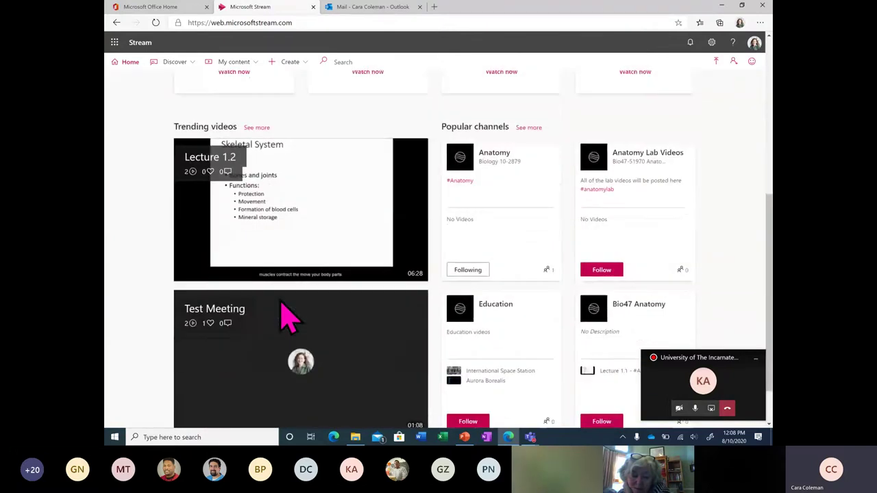
pyautogui.scroll(-1, 282, 305)
pyautogui.scroll(1, 282, 305)
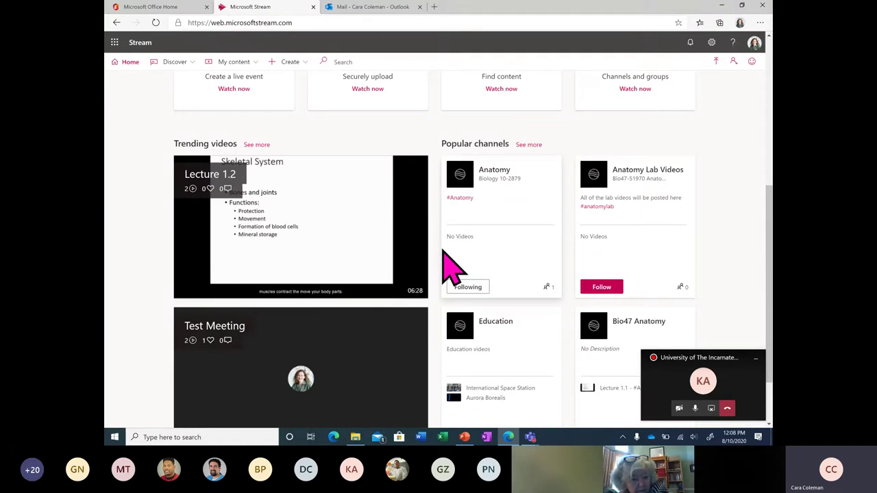
pyautogui.scroll(-2, 449, 268)
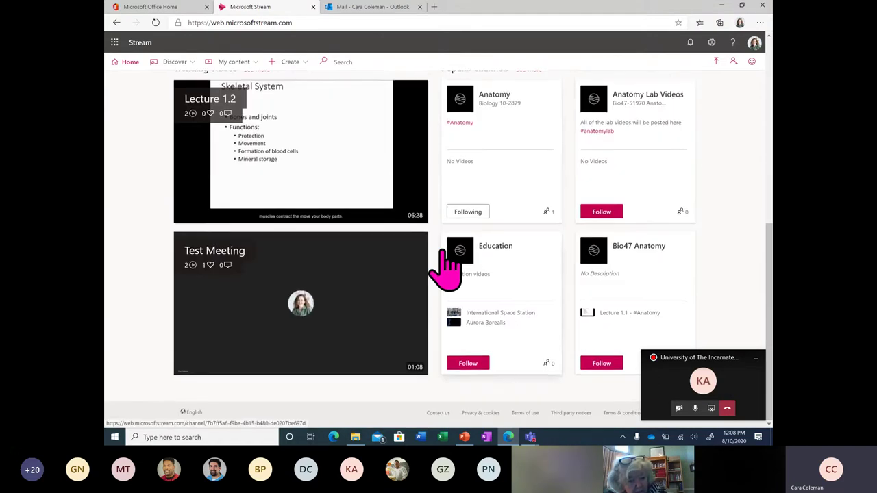
pyautogui.scroll(1, 444, 251)
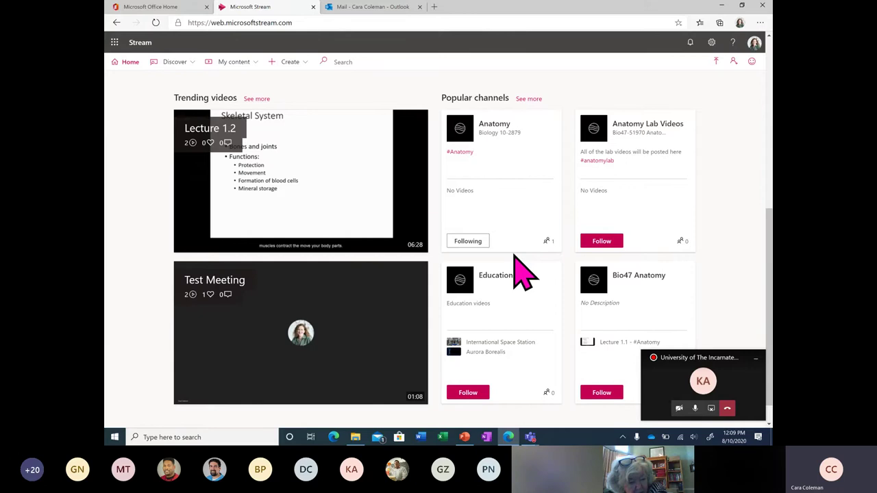
pyautogui.scroll(5, 521, 274)
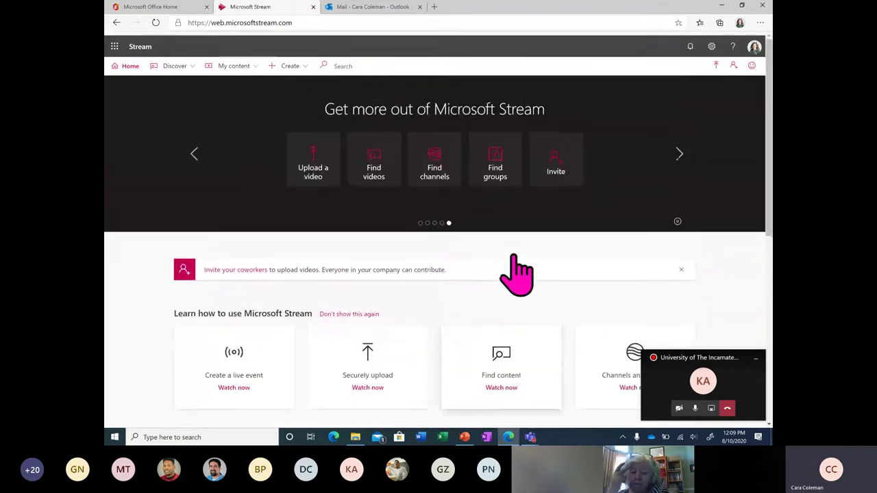
# Reopen "Lecture 3 - Week 3" from the account's own videos and pause its playback.
pyautogui.scroll(-1, 518, 273)
pyautogui.click(189, 63)
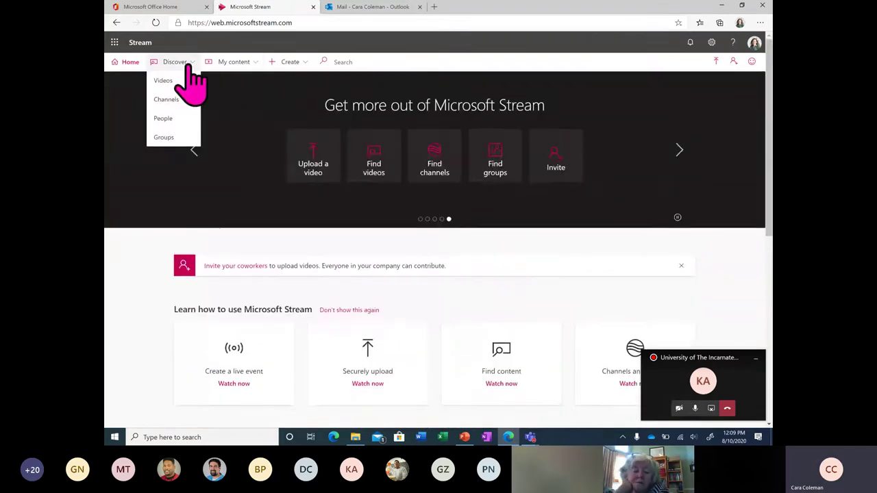
pyautogui.click(231, 63)
pyautogui.click(233, 80)
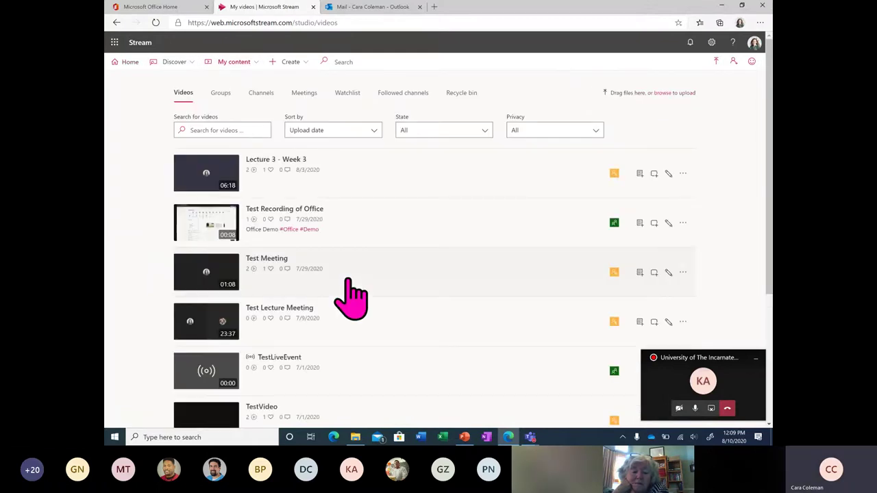
pyautogui.click(296, 160)
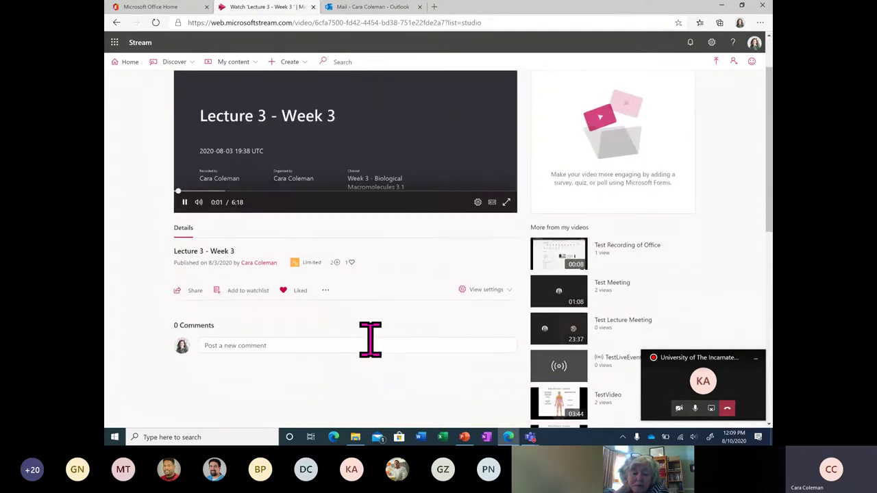
pyautogui.scroll(-2, 368, 337)
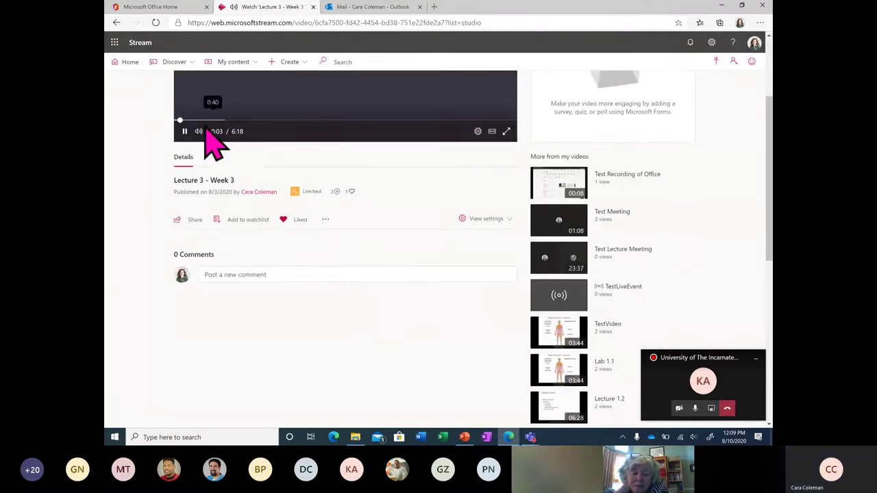
pyautogui.click(184, 131)
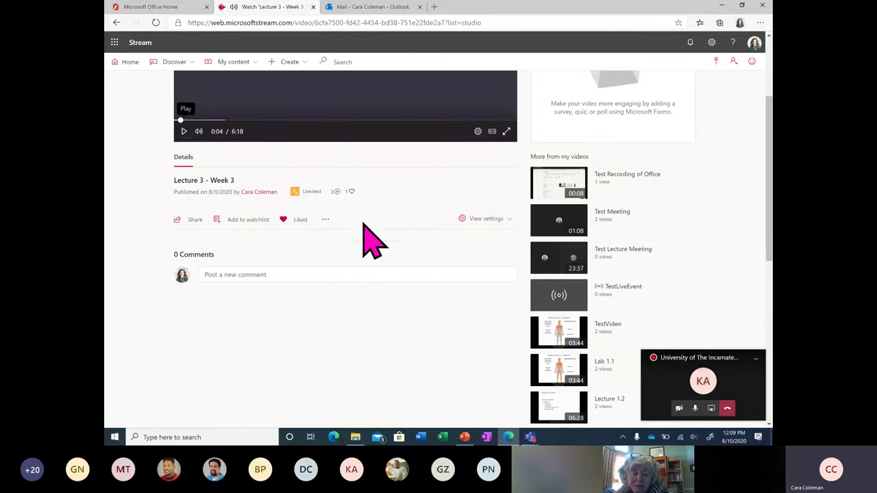
# Try to trim a short piece off the start of the lecture video in the trim editor, and discard the edit.
pyautogui.click(325, 219)
pyautogui.scroll(1, 332, 184)
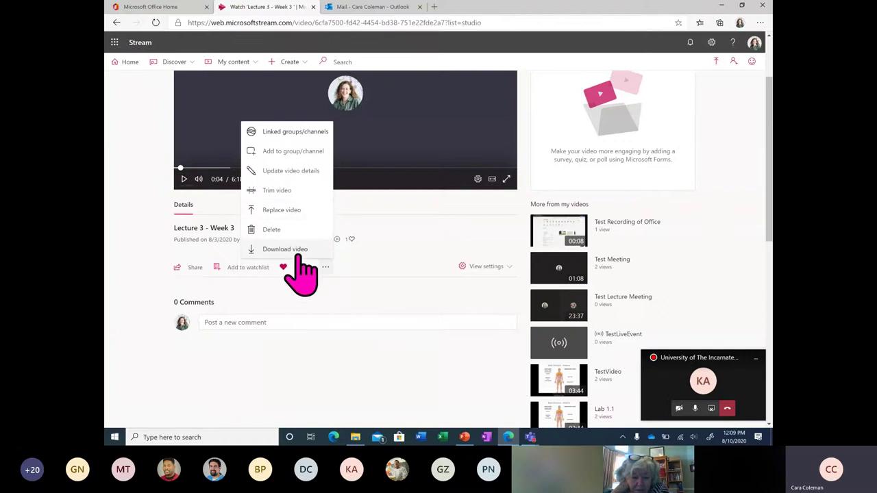
pyautogui.scroll(1, 299, 257)
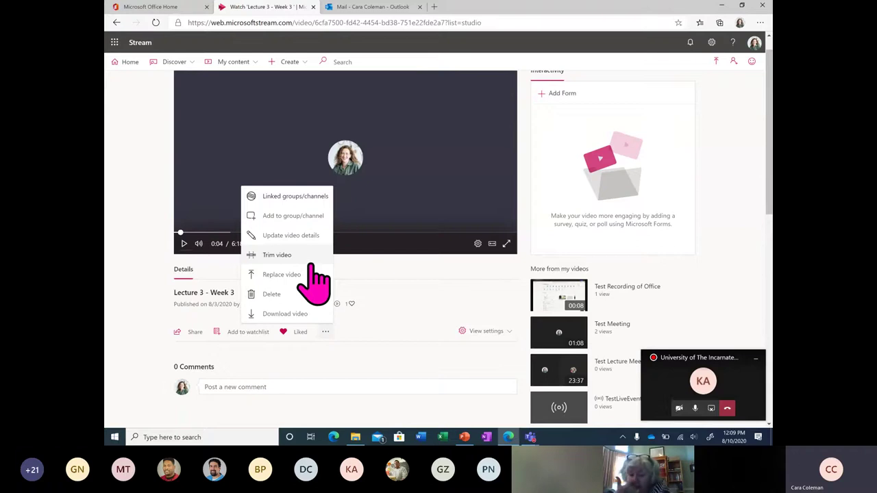
pyautogui.click(284, 256)
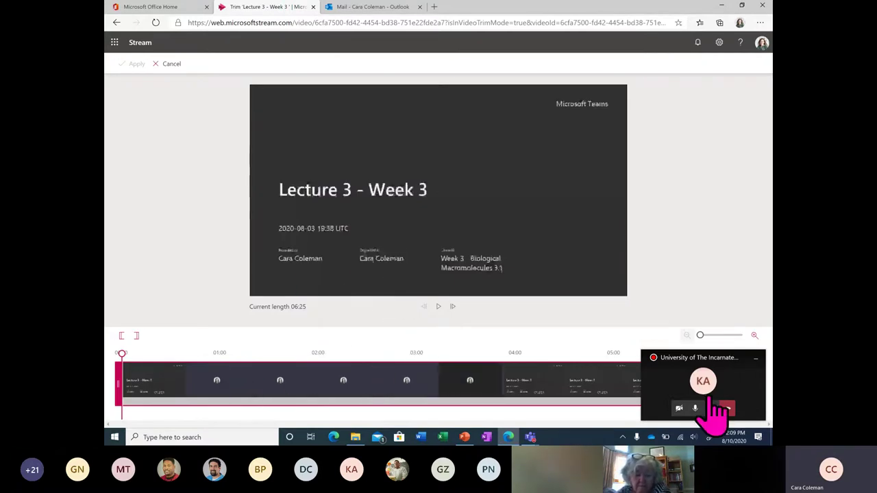
pyautogui.click(757, 361)
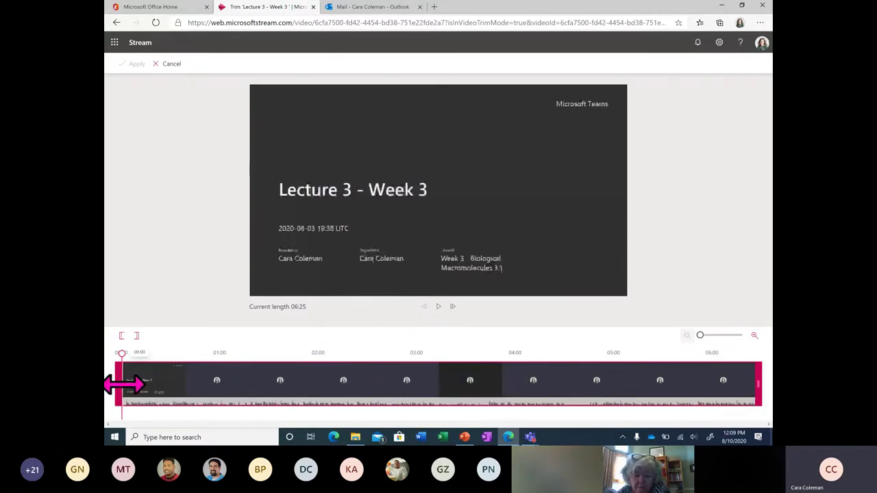
pyautogui.moveTo(121, 384)
pyautogui.mouseDown()
pyautogui.moveTo(106, 385)
pyautogui.moveTo(219, 382)
pyautogui.moveTo(143, 378)
pyautogui.moveTo(297, 386)
pyautogui.moveTo(300, 375)
pyautogui.moveTo(263, 388)
pyautogui.moveTo(126, 363)
pyautogui.moveTo(122, 373)
pyautogui.mouseUp()
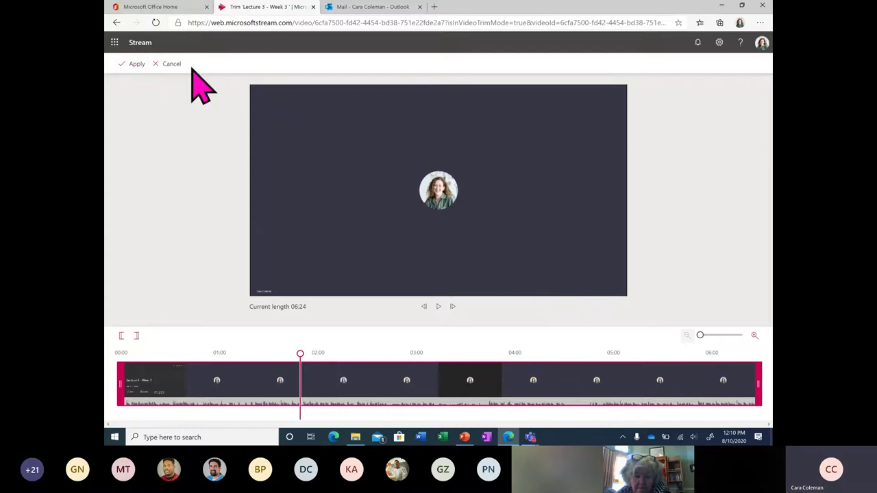
pyautogui.click(172, 64)
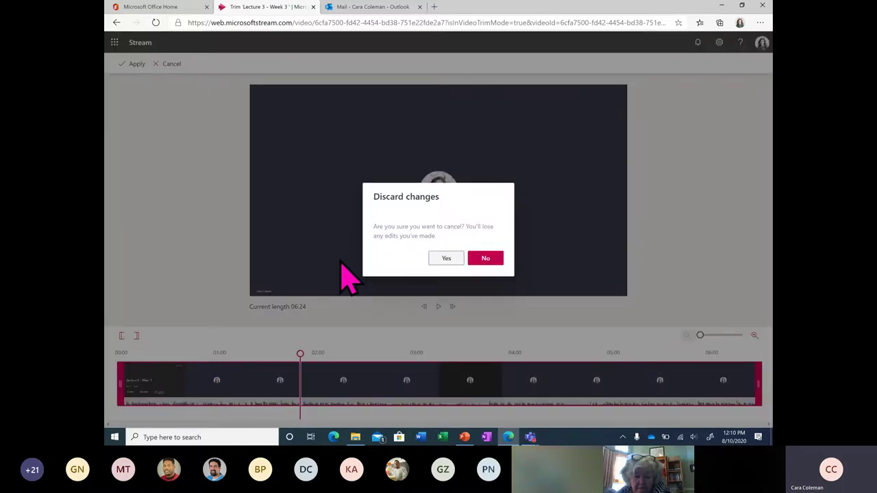
pyautogui.click(446, 259)
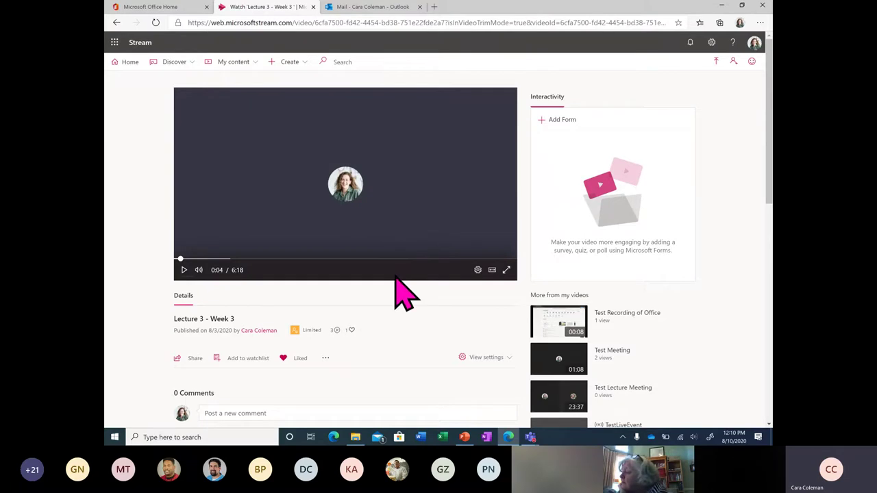
# Enter #Biology as the description in the lecture video's details, and leave the details page without applying the change.
pyautogui.scroll(-2, 404, 294)
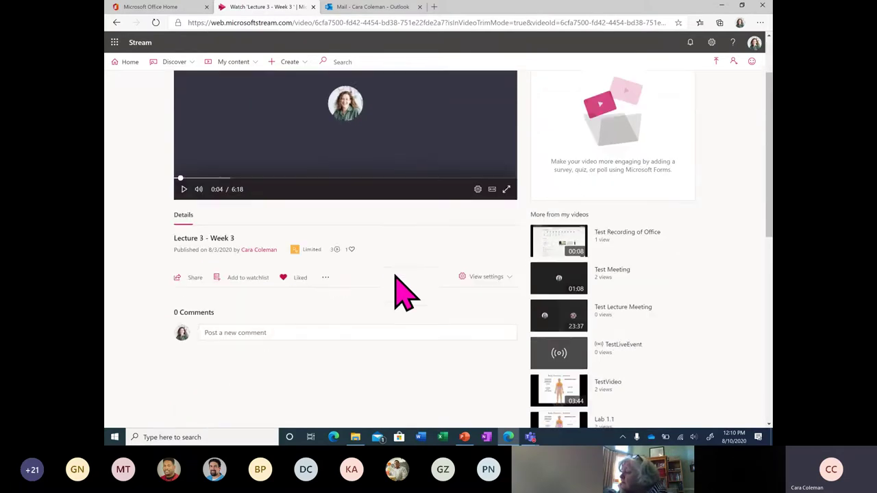
pyautogui.click(326, 268)
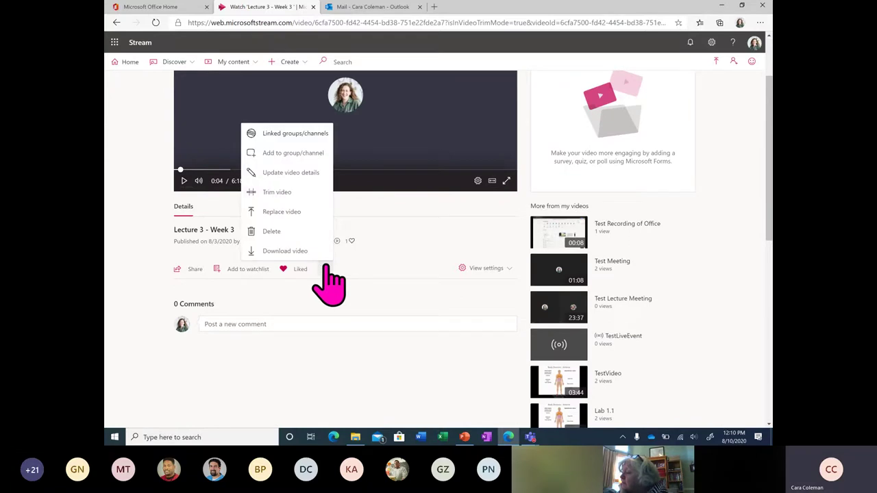
pyautogui.click(320, 185)
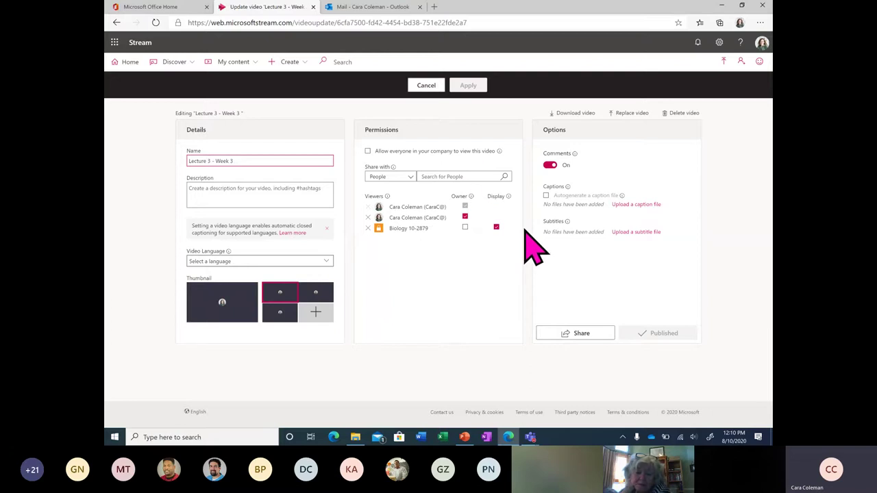
pyautogui.moveTo(233, 161); pyautogui.dragTo(178, 165)
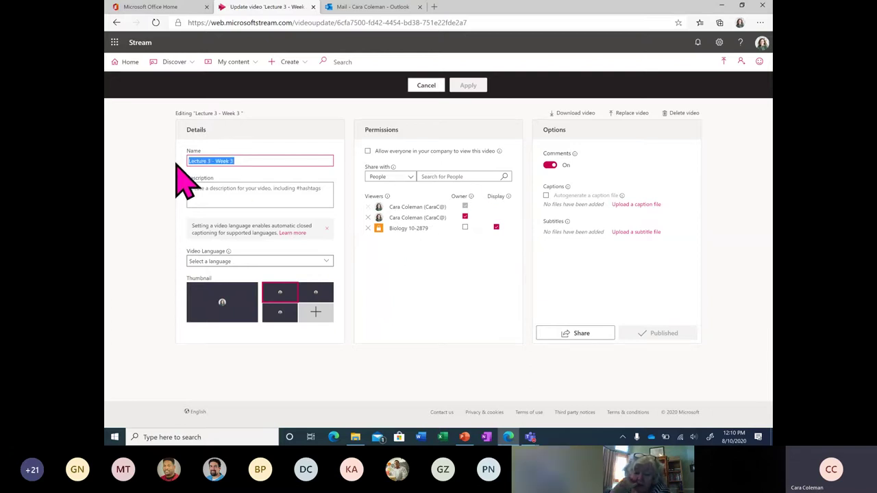
pyautogui.click(214, 192)
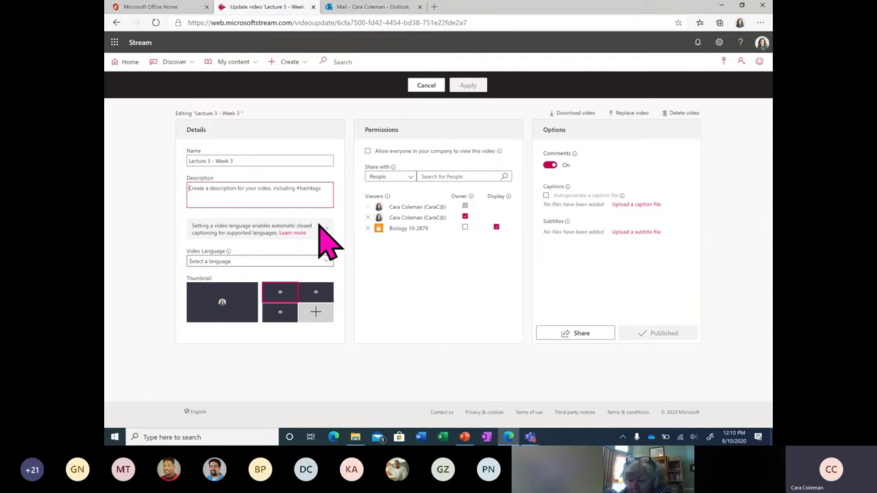
pyautogui.write('#')
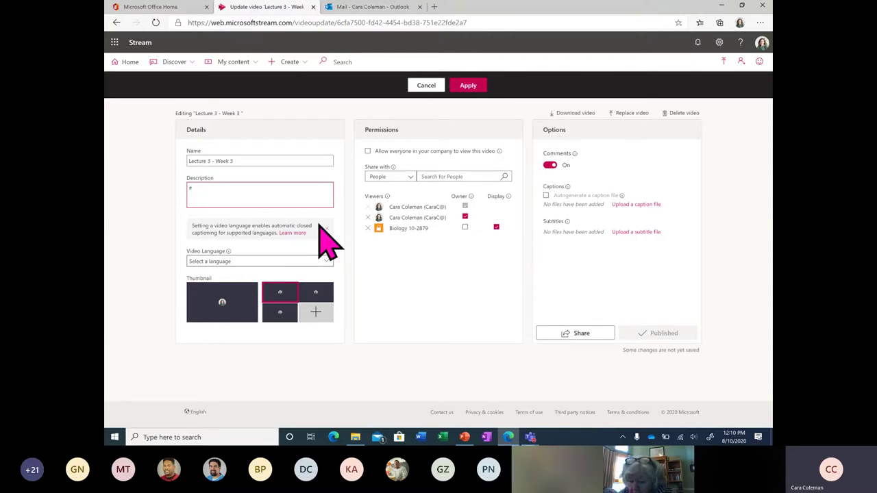
pyautogui.write('Biology')
pyautogui.click(147, 206)
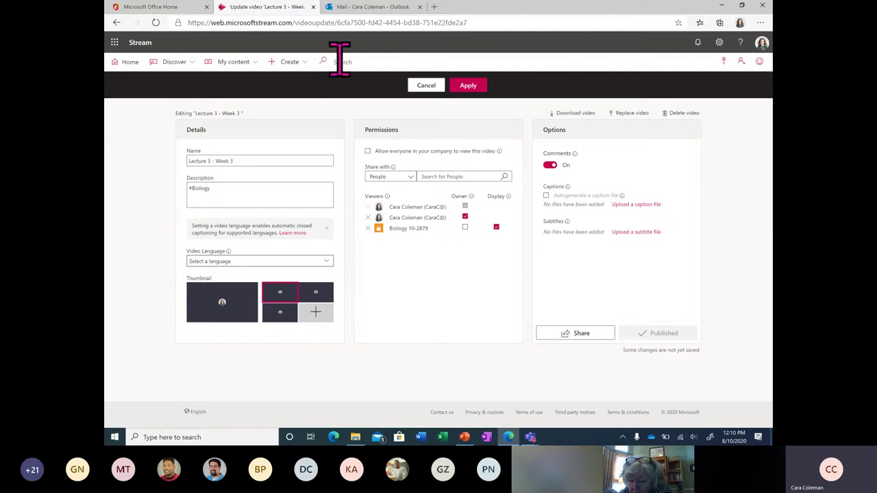
pyautogui.click(384, 66)
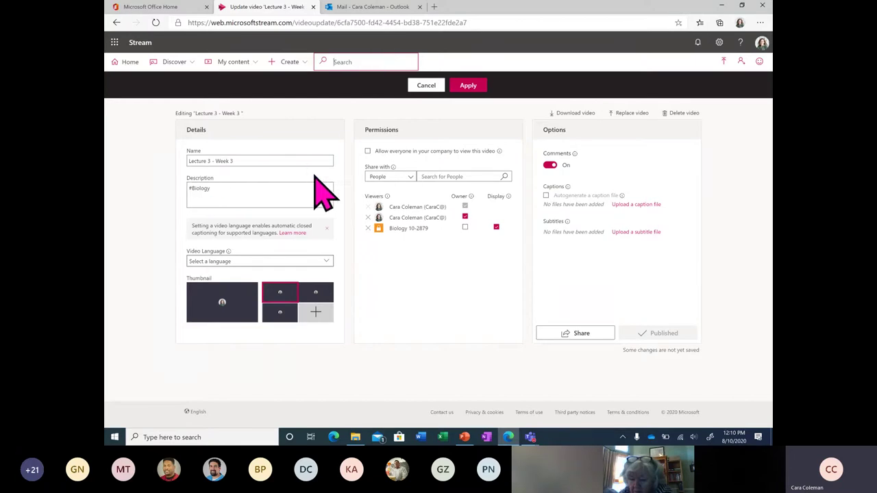
pyautogui.click(175, 209)
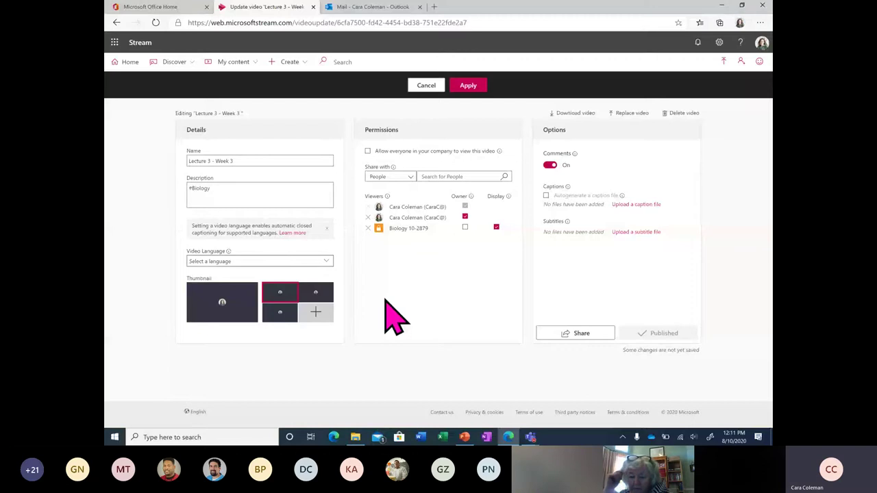
pyautogui.click(117, 23)
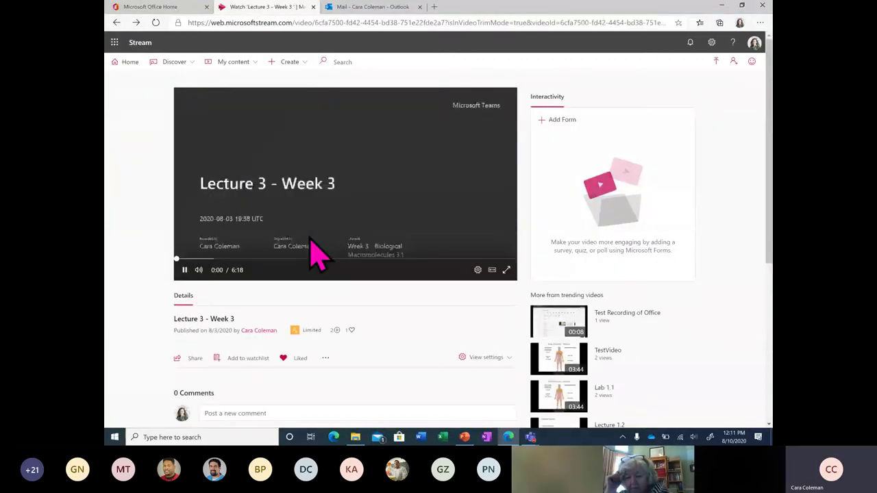
# Pause the lecture video and open its details for updating.
pyautogui.click(184, 270)
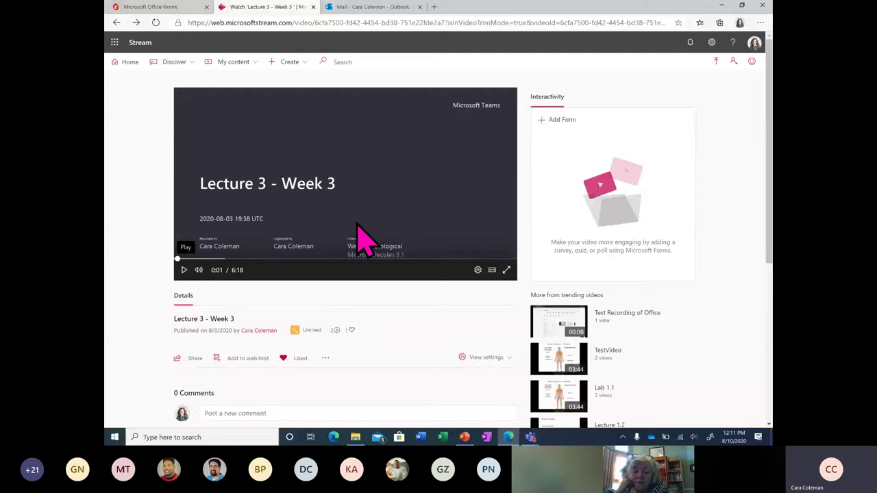
pyautogui.click(326, 357)
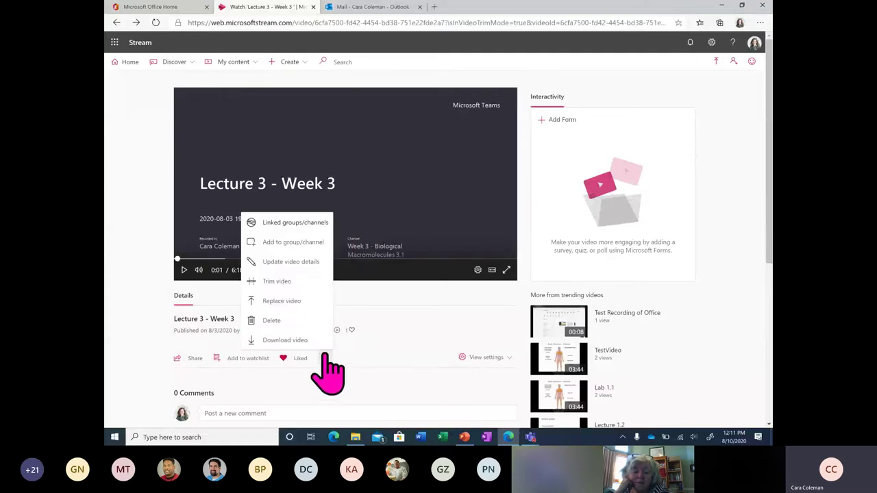
pyautogui.click(292, 262)
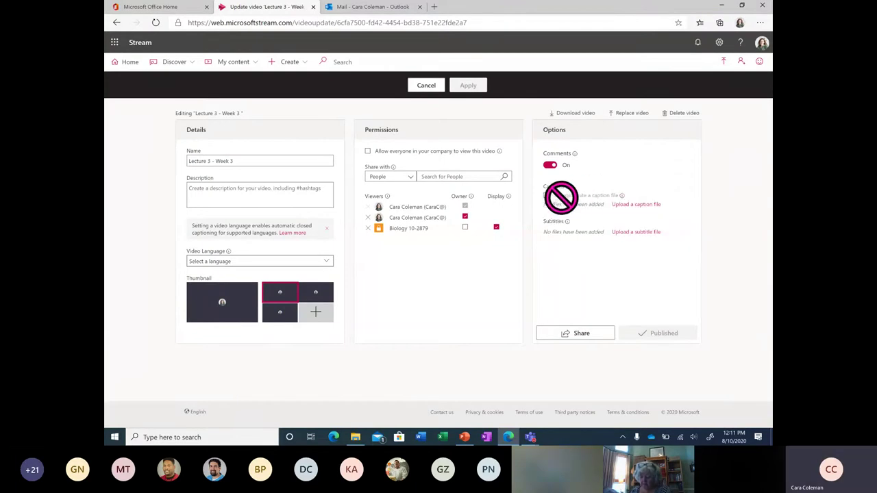
# Look through the languages available for uploading a caption file, and leave the captions dialog without adding a file.
pyautogui.moveTo(620, 196)
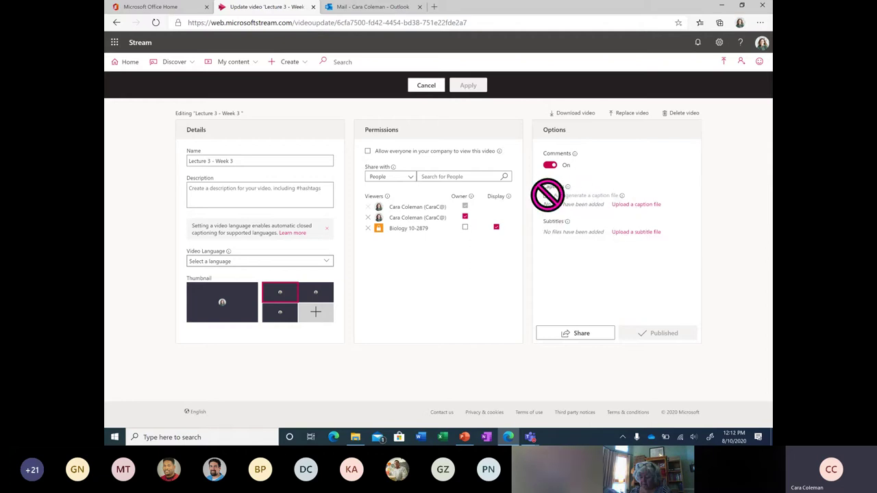
pyautogui.click(635, 206)
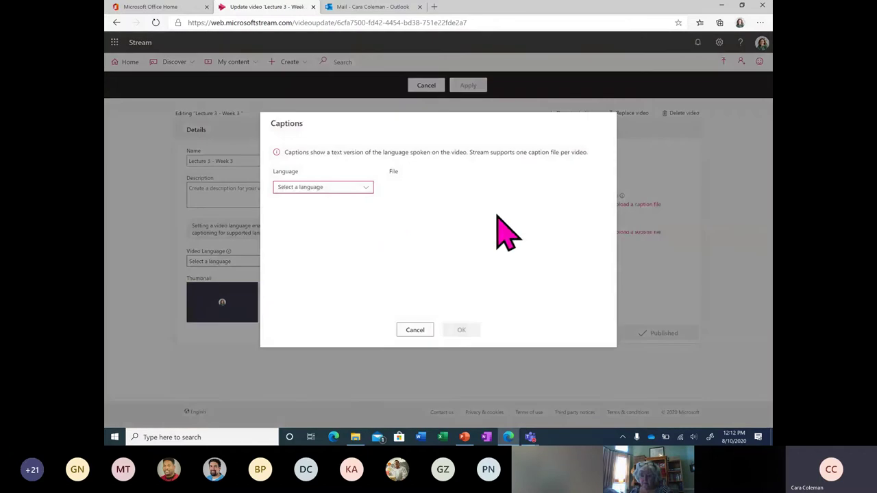
pyautogui.click(355, 192)
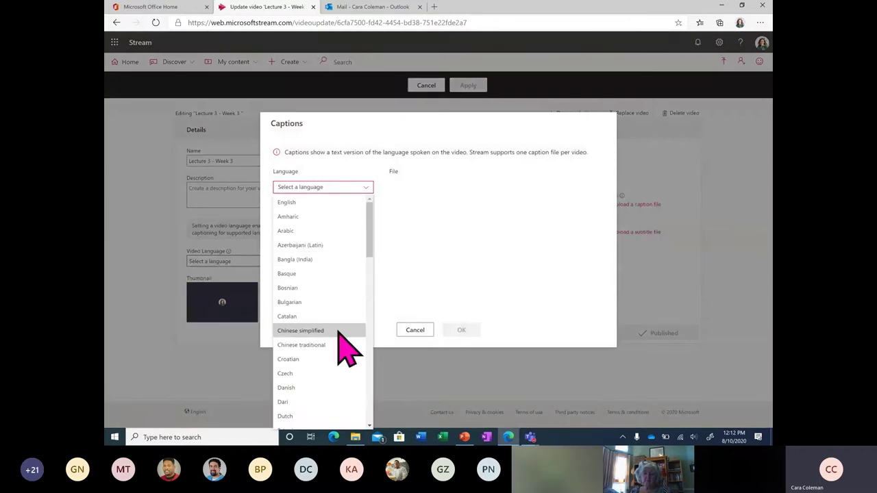
pyautogui.scroll(-4, 339, 336)
pyautogui.scroll(-7, 339, 333)
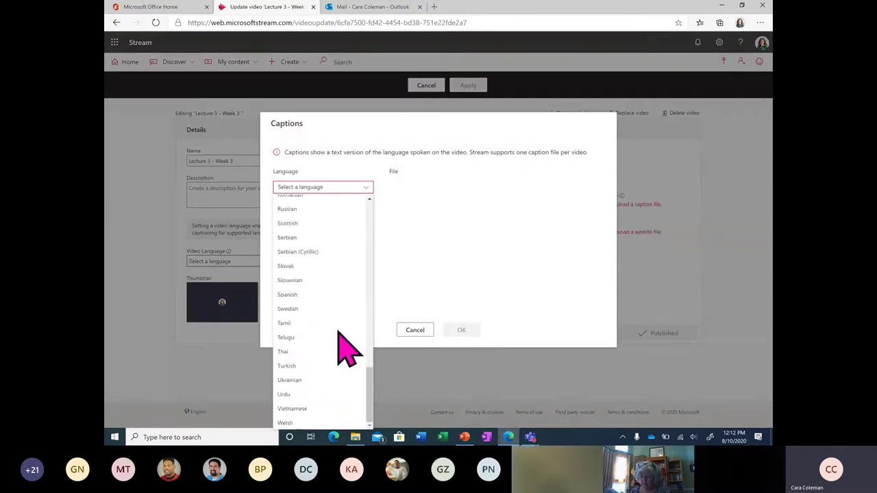
pyautogui.scroll(10, 341, 346)
pyautogui.click(455, 220)
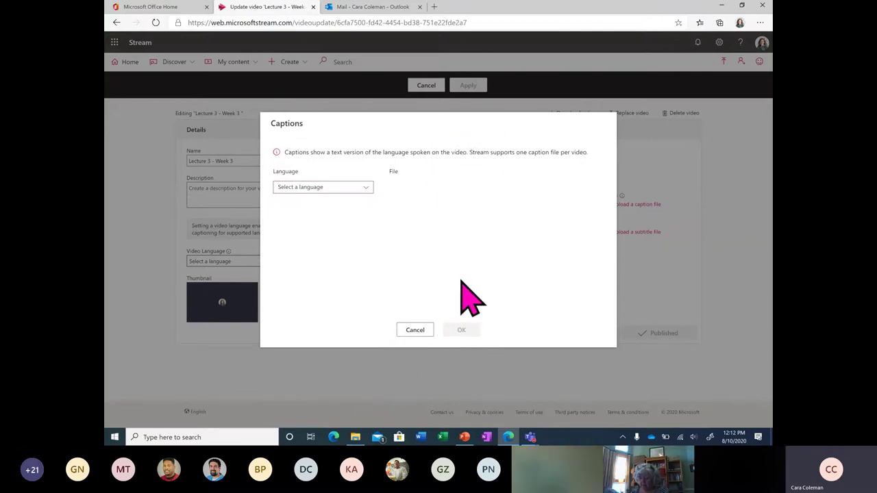
pyautogui.click(415, 330)
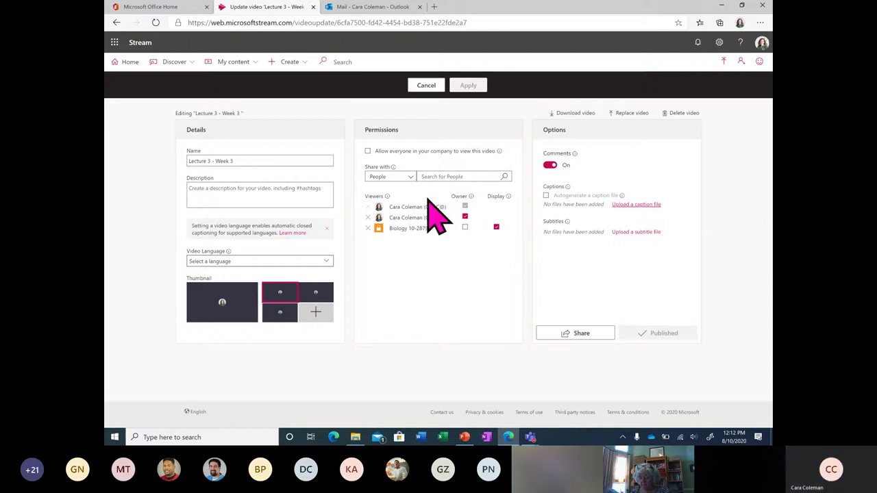
# Set the lecture video's language to English so that captions are autogenerated, and apply the change.
pyautogui.moveTo(379, 159)
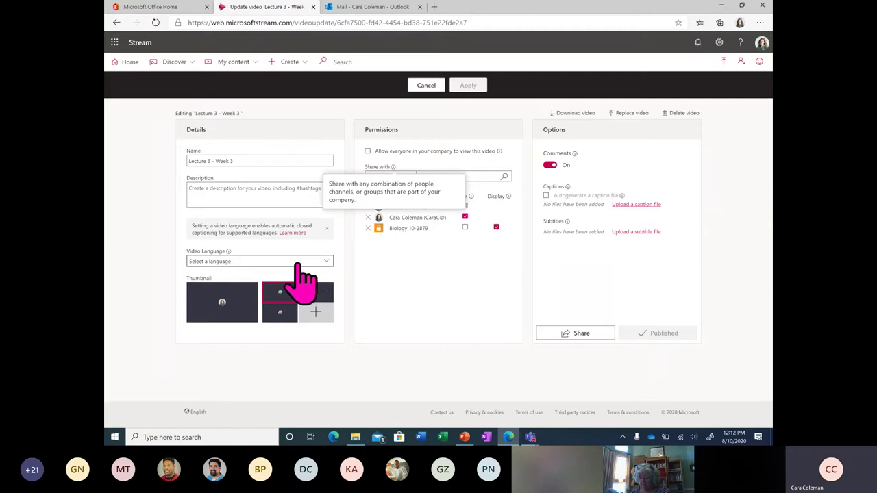
pyautogui.moveTo(229, 254)
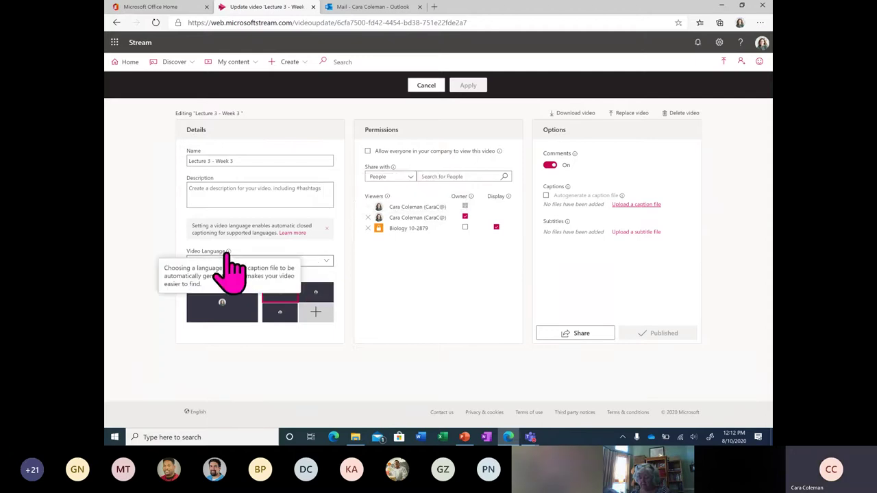
pyautogui.click(319, 262)
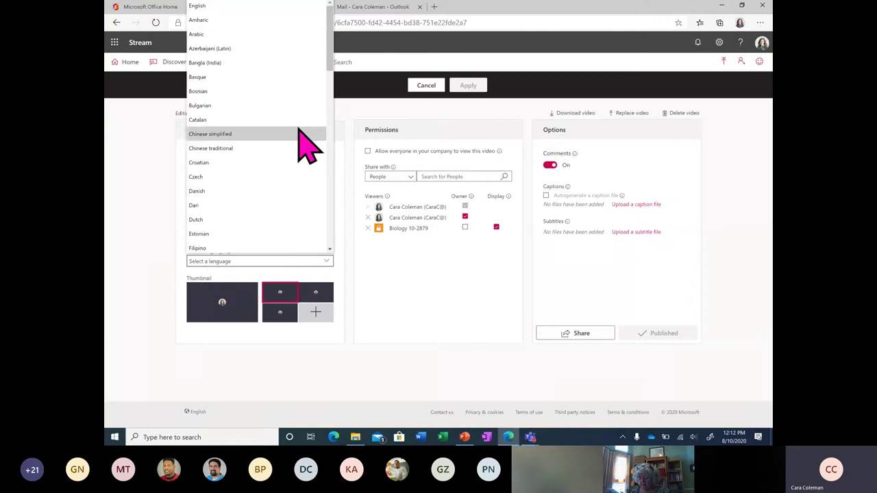
pyautogui.click(218, 6)
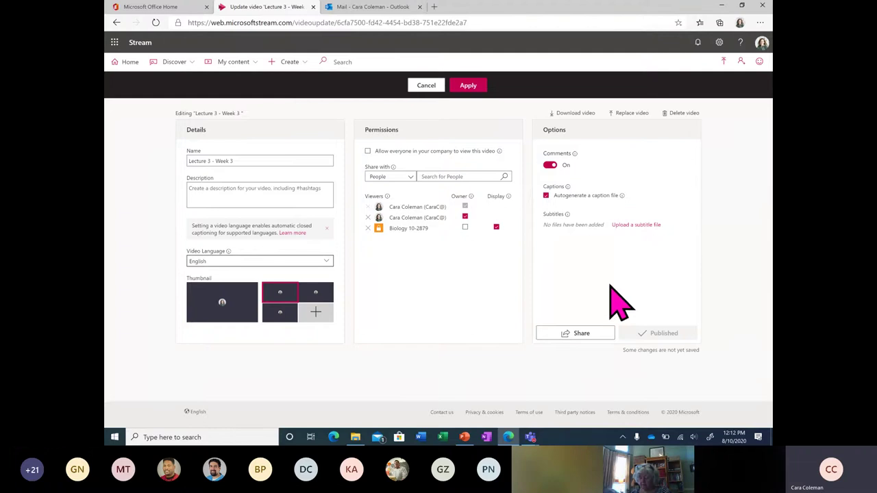
pyautogui.click(470, 88)
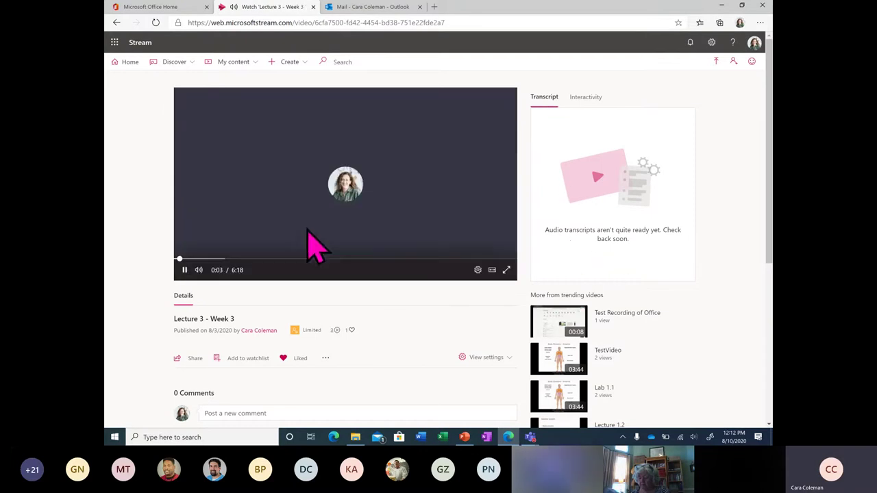
# Stop the lecture's playback and reopen the video details for editing.
pyautogui.click(185, 270)
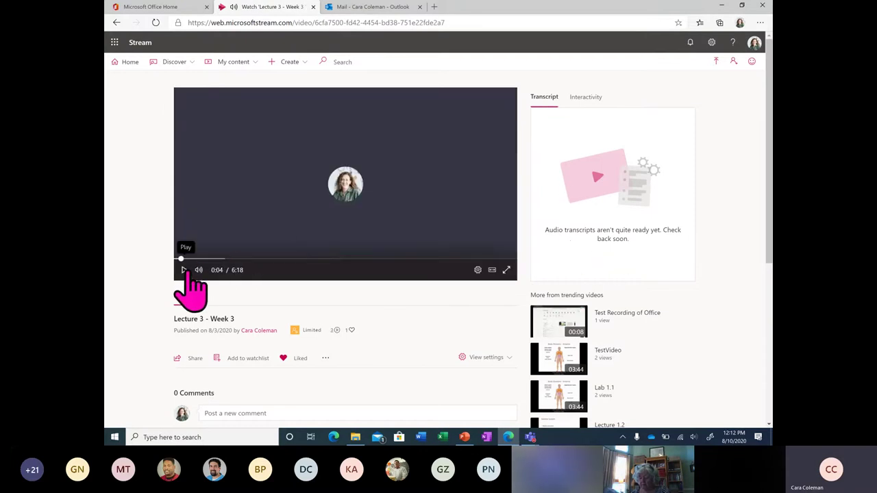
pyautogui.click(326, 359)
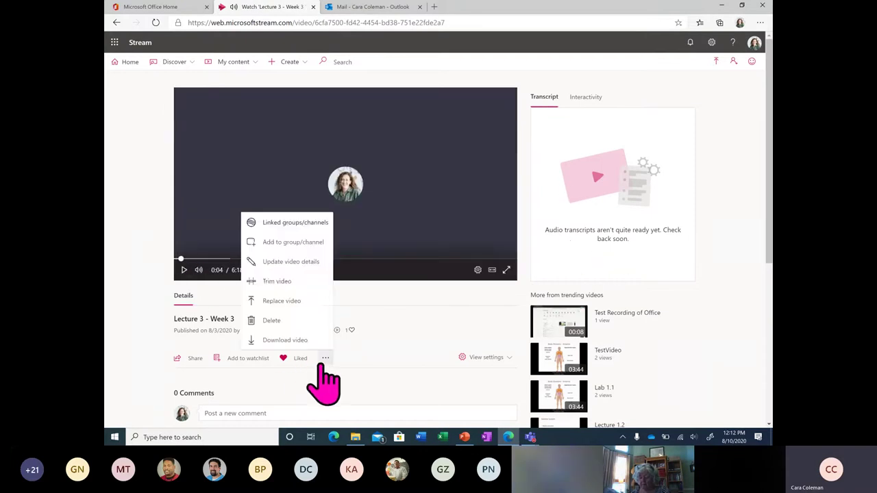
pyautogui.click(299, 263)
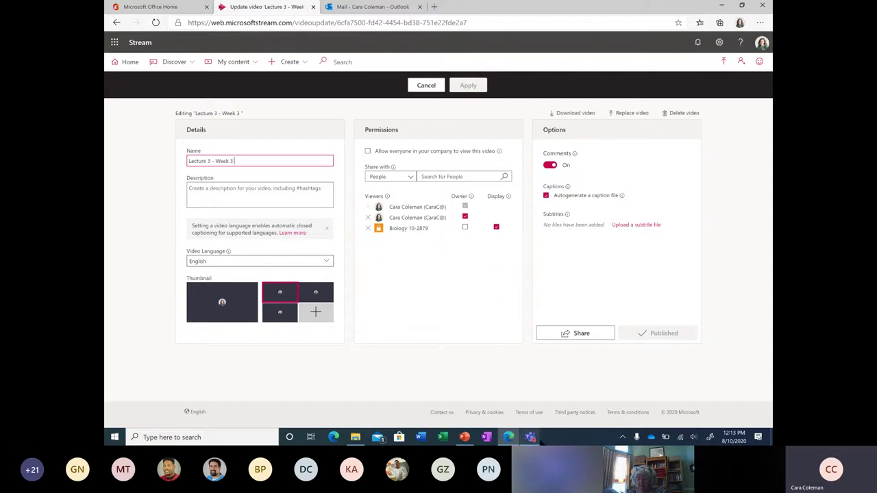
# Switch to Microsoft Teams to view the "Week 3 - Biological Macromolecules" channel, and return to the video details in Stream.
pyautogui.moveTo(531, 437)
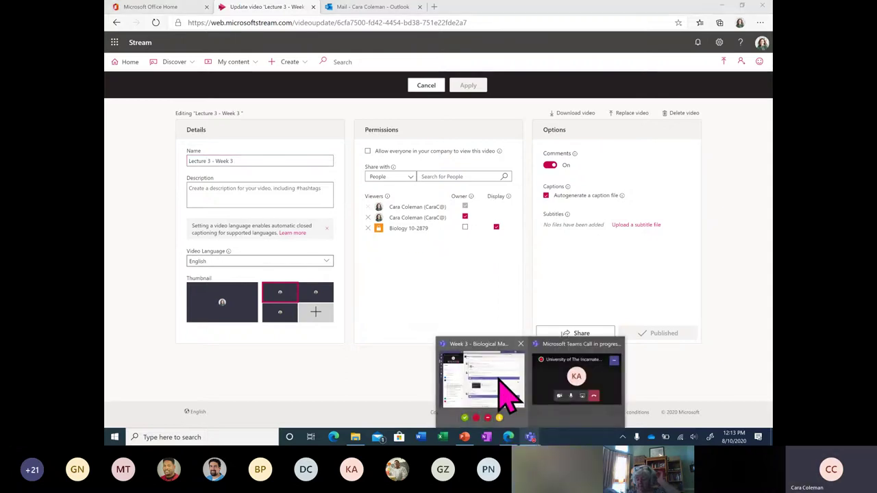
pyautogui.click(499, 380)
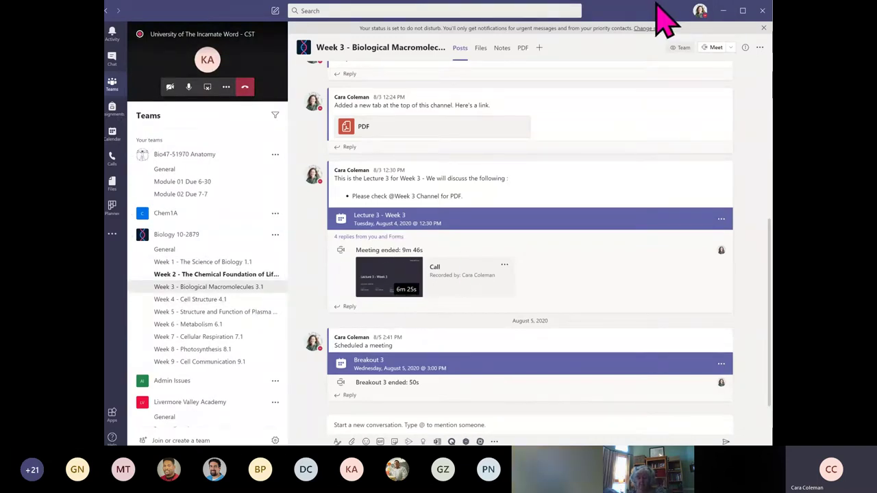
pyautogui.click(725, 11)
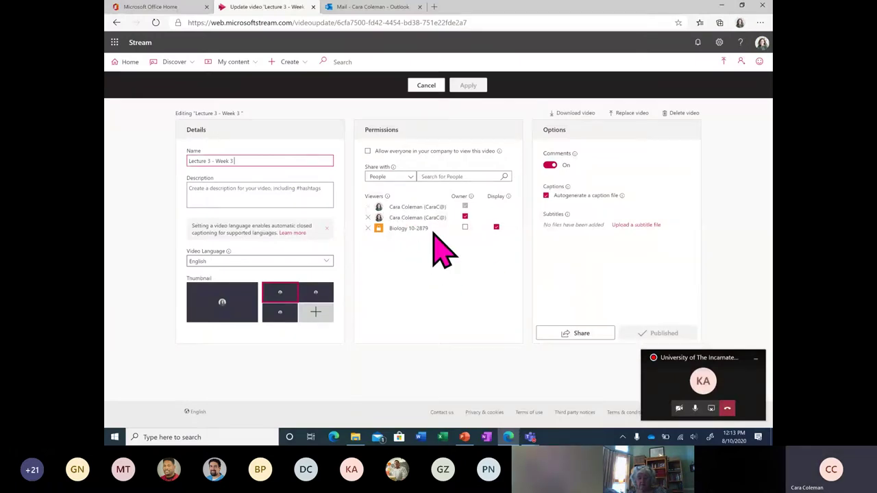
# Allow everyone in the company to view the lecture video, and apply the permission change.
pyautogui.moveTo(390, 206); pyautogui.dragTo(445, 206)
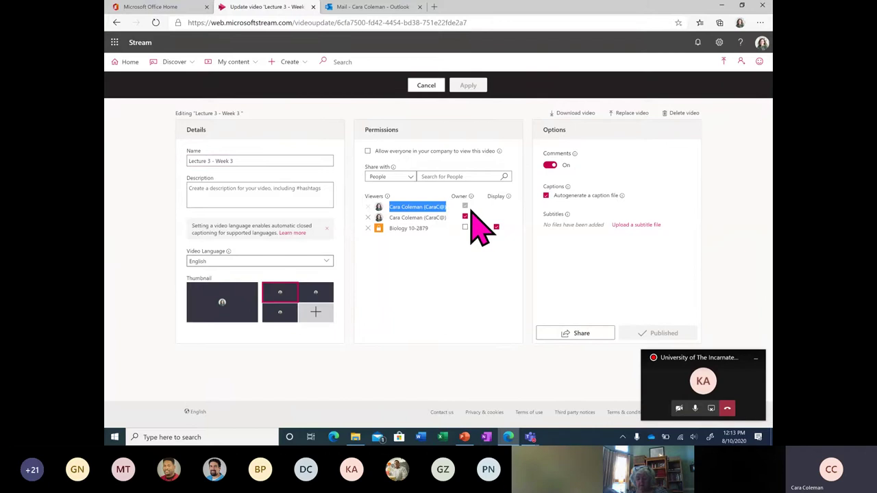
pyautogui.click(434, 252)
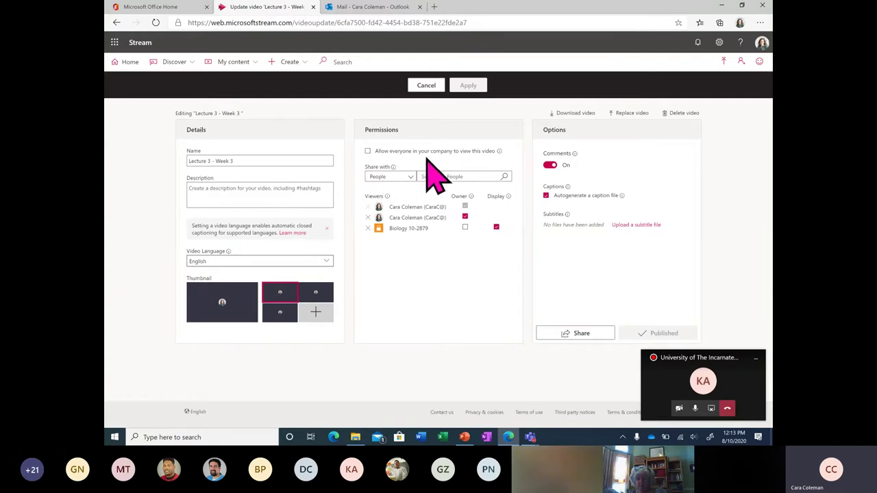
pyautogui.click(367, 150)
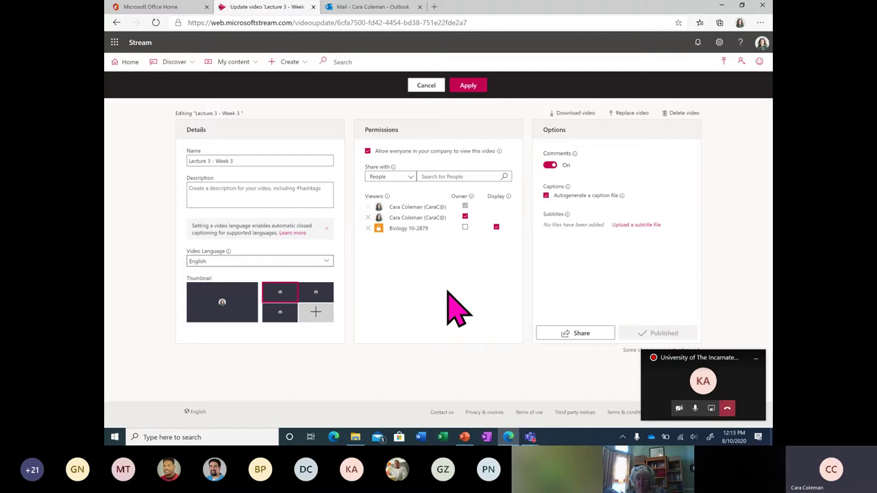
pyautogui.click(469, 86)
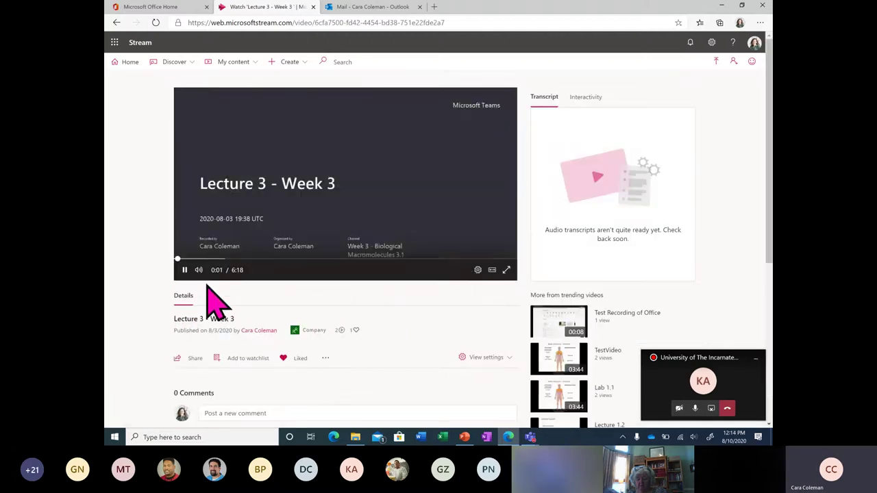
# Pause the lecture video and go back to the Stream home page.
pyautogui.click(184, 270)
pyautogui.scroll(-3, 283, 374)
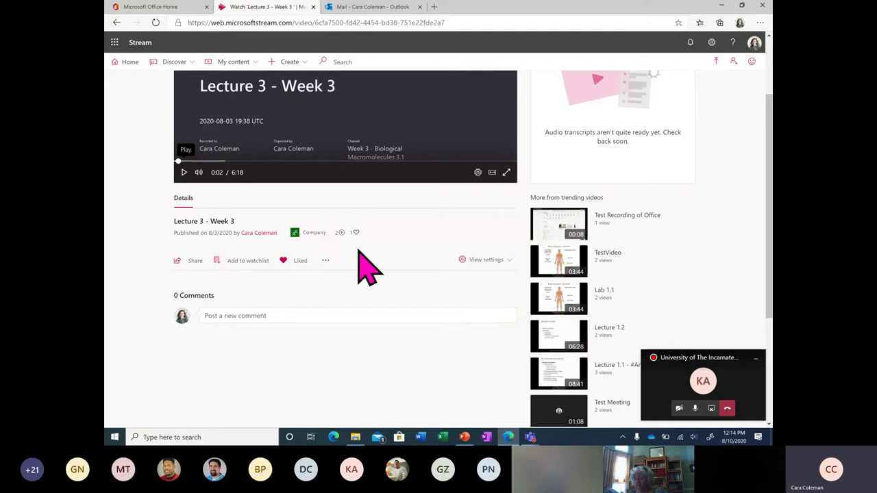
pyautogui.scroll(2, 456, 254)
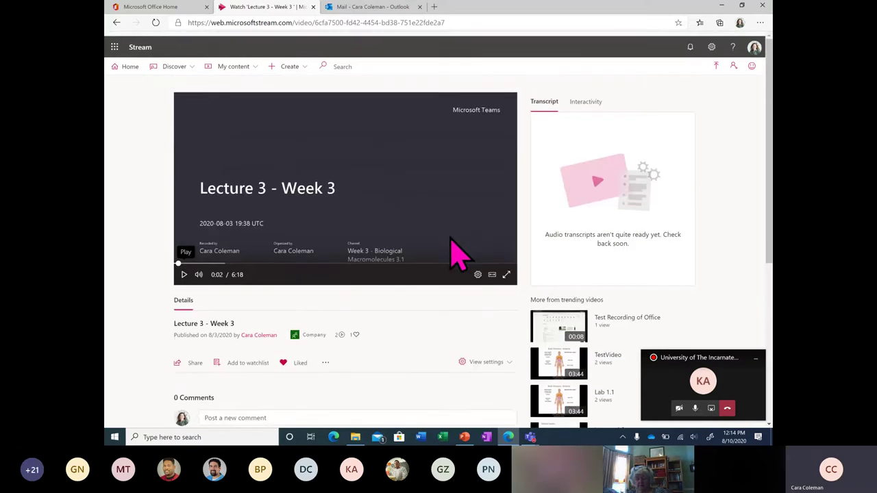
pyautogui.click(131, 66)
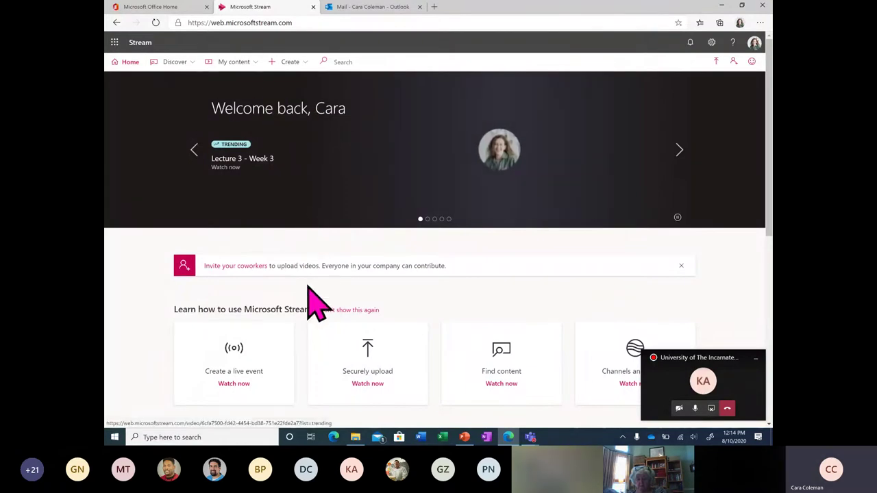
pyautogui.scroll(-2, 307, 287)
pyautogui.scroll(2, 308, 288)
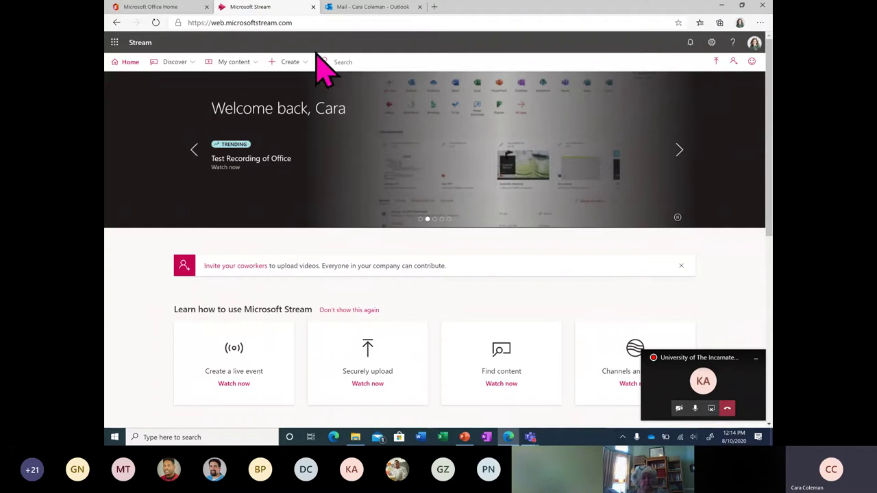
# Open the page for uploading a video and minimize the call window covering it.
pyautogui.click(297, 65)
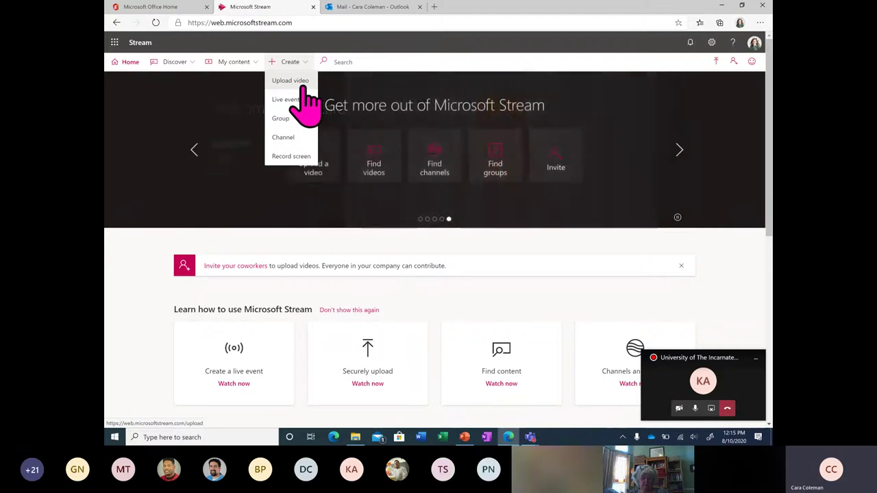
pyautogui.click(301, 88)
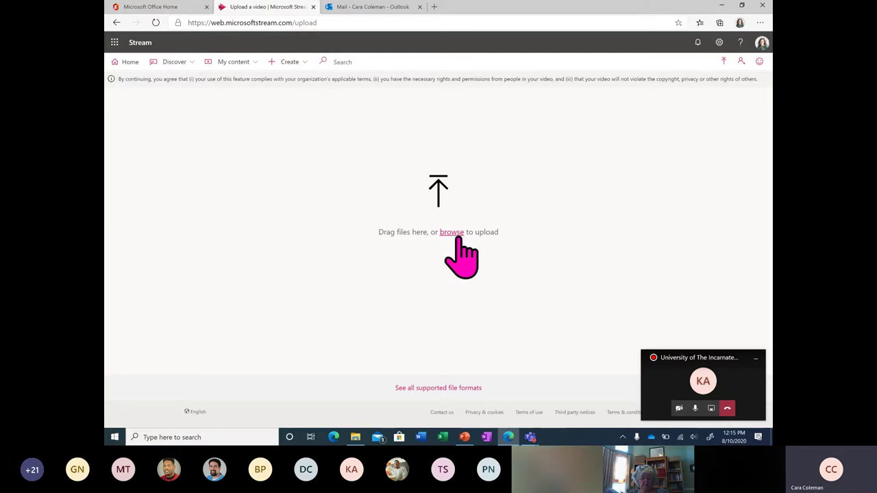
pyautogui.click(756, 359)
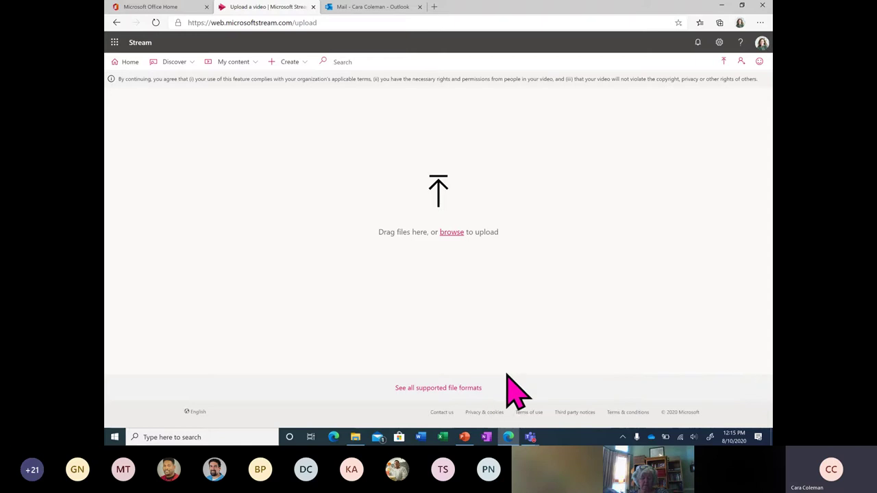
# Review the supported file formats for video uploads, close that document, and return to the Stream home page.
pyautogui.click(453, 390)
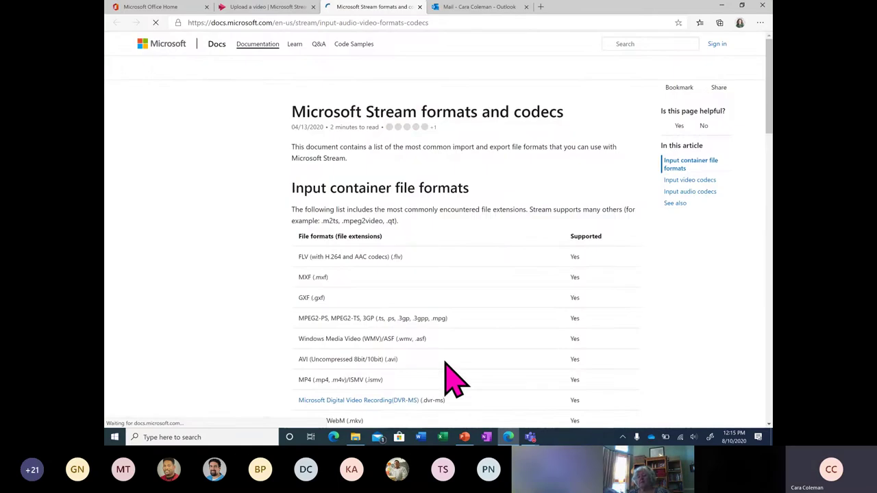
pyautogui.scroll(-5, 510, 216)
pyautogui.scroll(1, 518, 233)
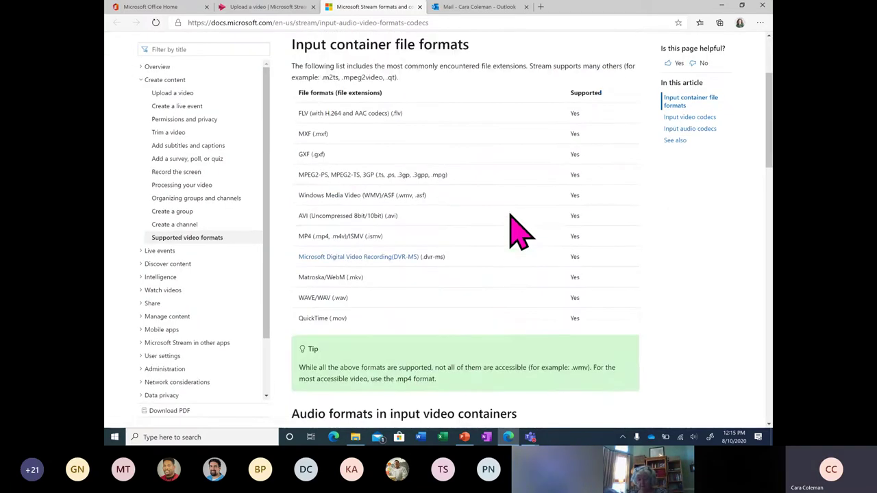
pyautogui.click(420, 7)
pyautogui.click(419, 7)
pyautogui.click(112, 28)
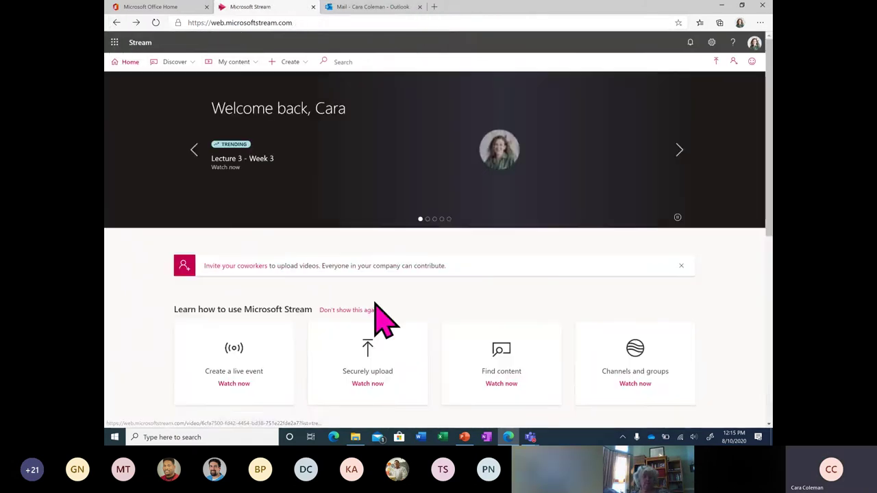
# Open the screen recorder for a new recording and allow it to use the microphone and camera.
pyautogui.click(289, 61)
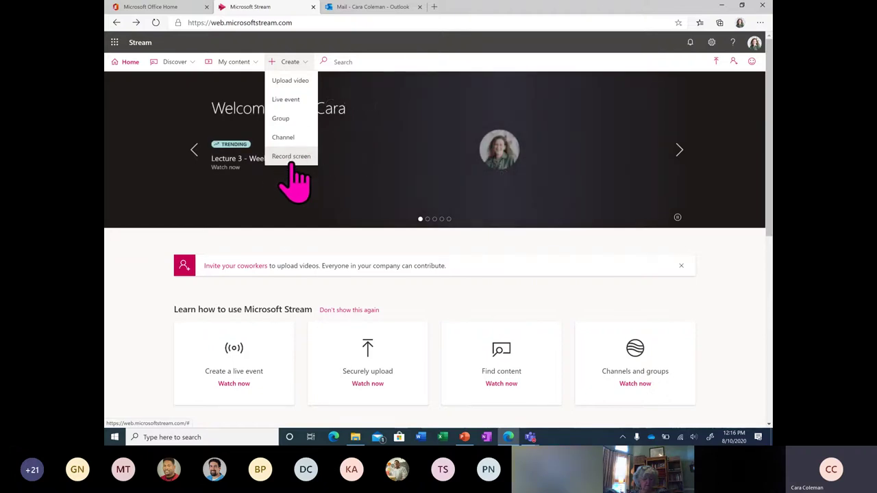
pyautogui.click(294, 161)
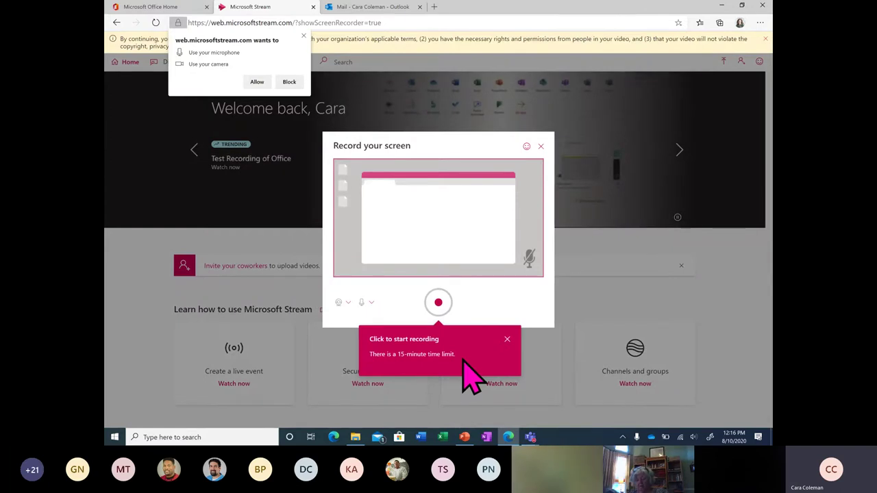
pyautogui.click(288, 82)
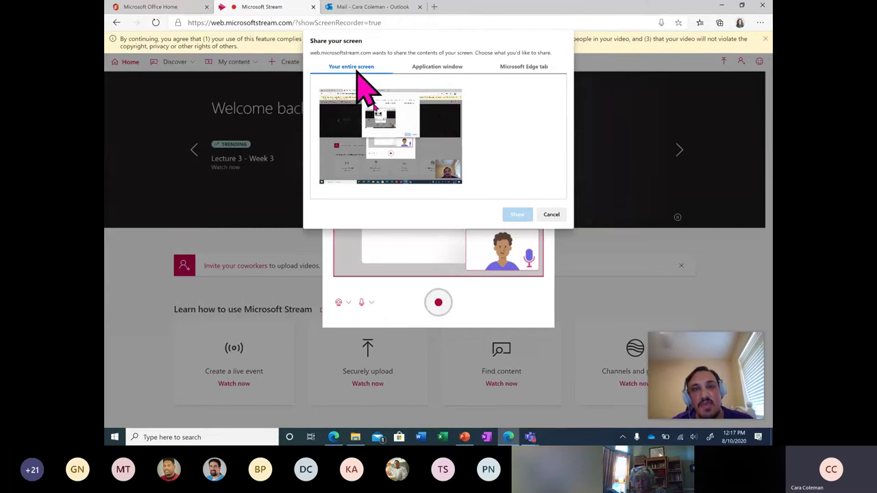
# Compare the screen sharing options, make a short trial recording of the entire screen, and discard the clip to record again.
pyautogui.click(447, 67)
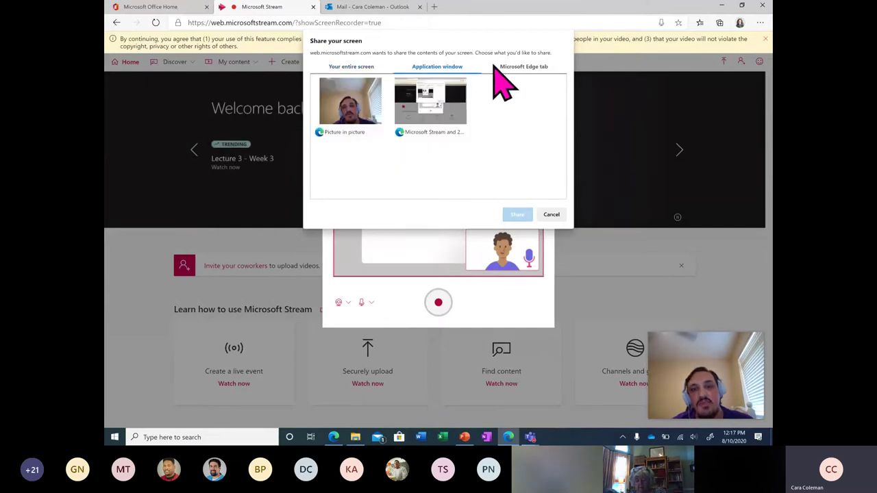
pyautogui.click(524, 67)
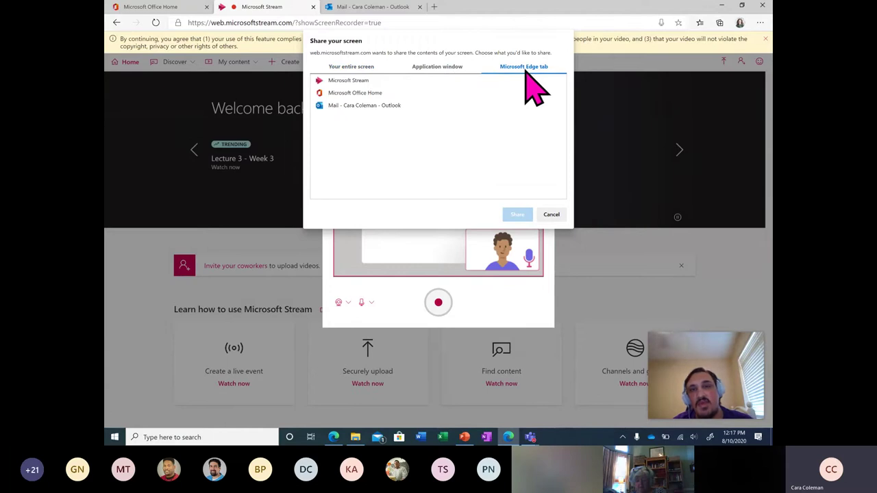
pyautogui.click(355, 66)
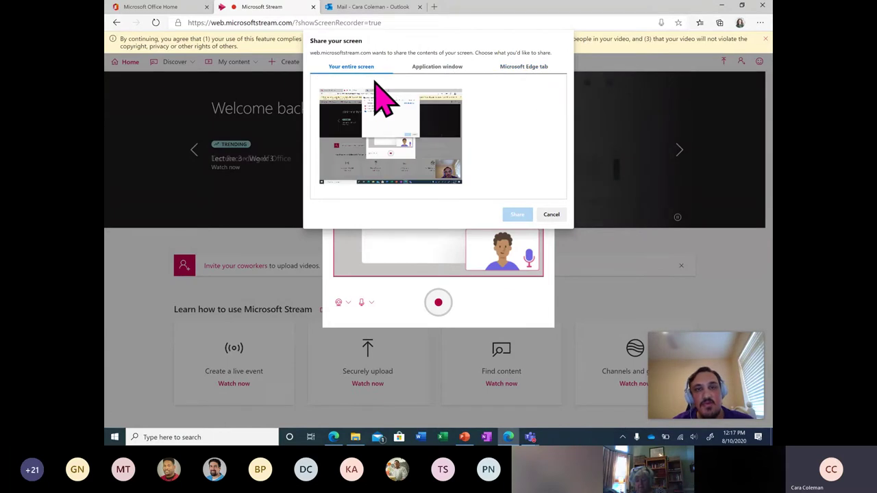
pyautogui.click(519, 215)
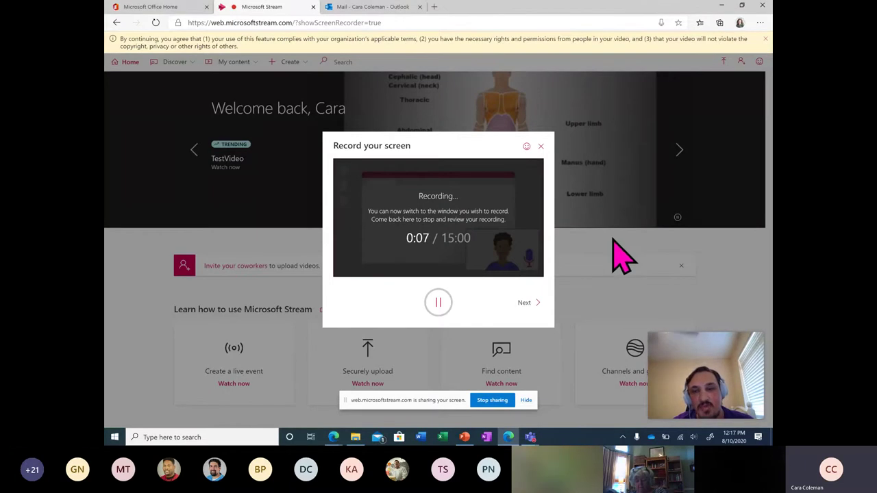
pyautogui.click(525, 303)
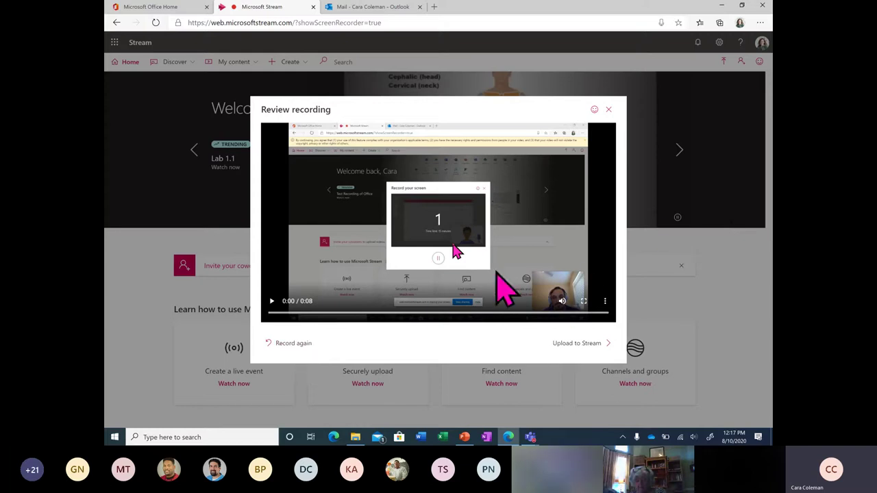
pyautogui.click(306, 348)
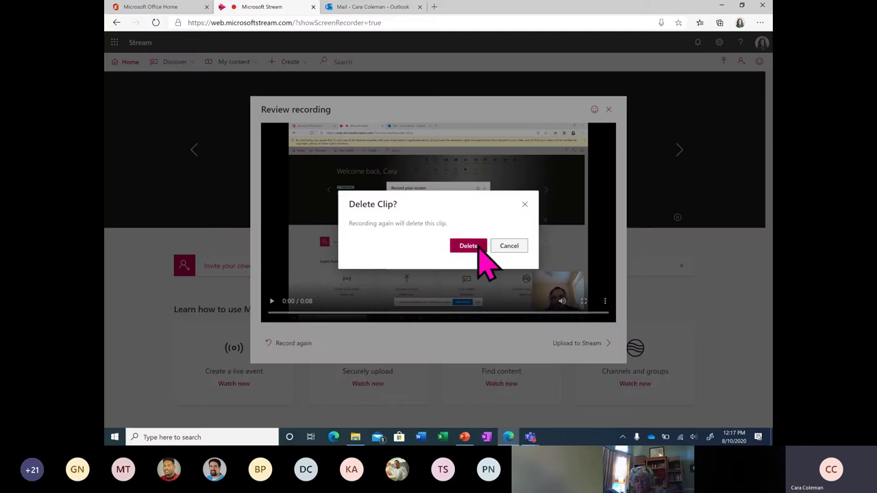
pyautogui.click(473, 247)
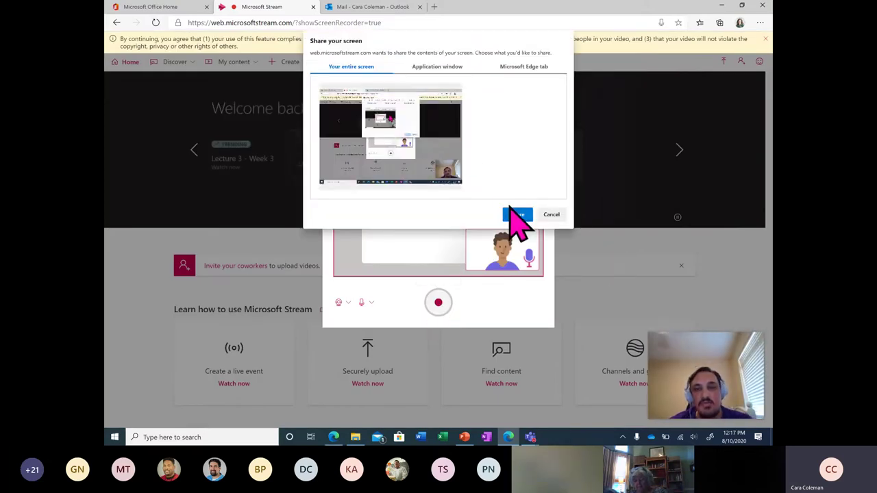
# Start recording the entire screen, minimize the browser, and demonstrate Word by browsing its recent documents before closing it.
pyautogui.click(518, 215)
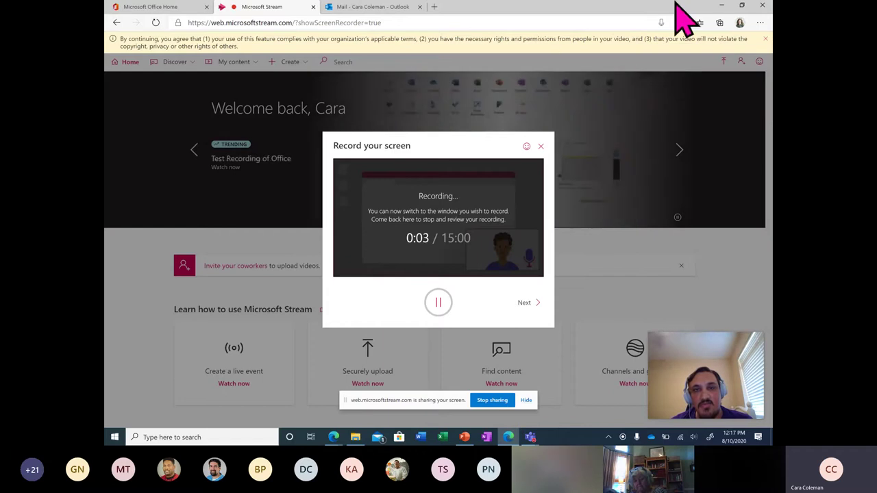
pyautogui.click(722, 7)
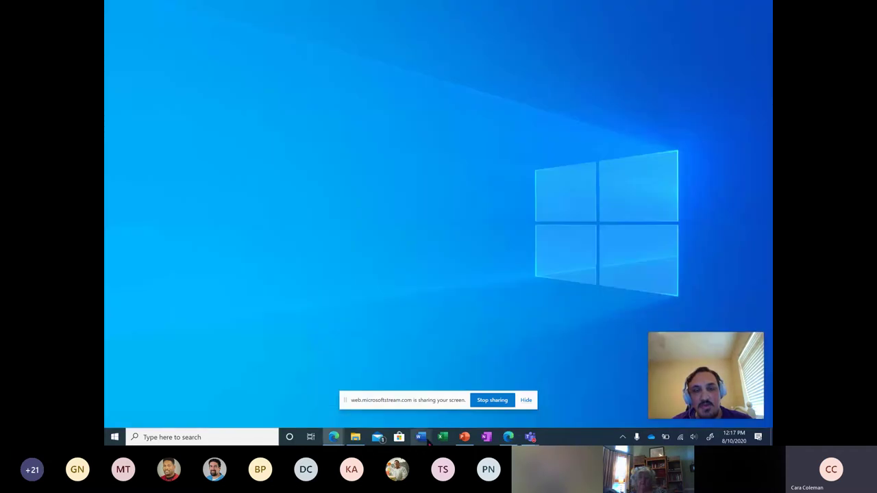
pyautogui.click(425, 442)
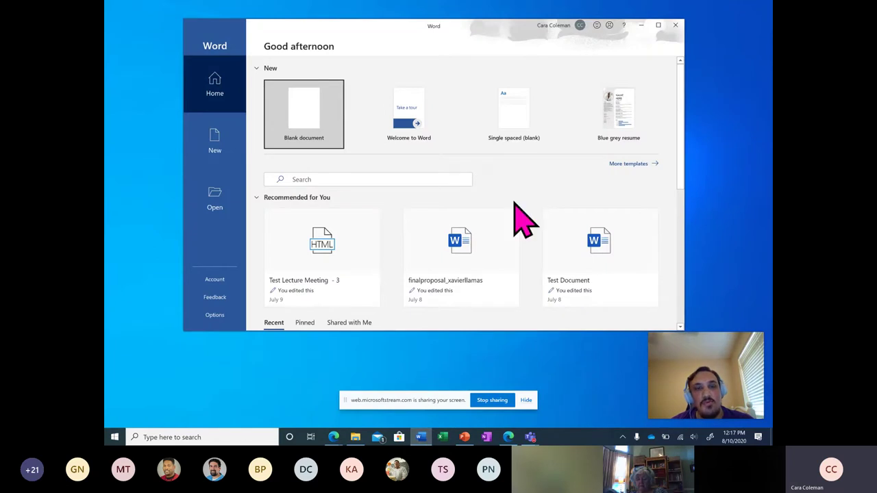
pyautogui.scroll(-2, 328, 181)
pyautogui.scroll(-3, 328, 180)
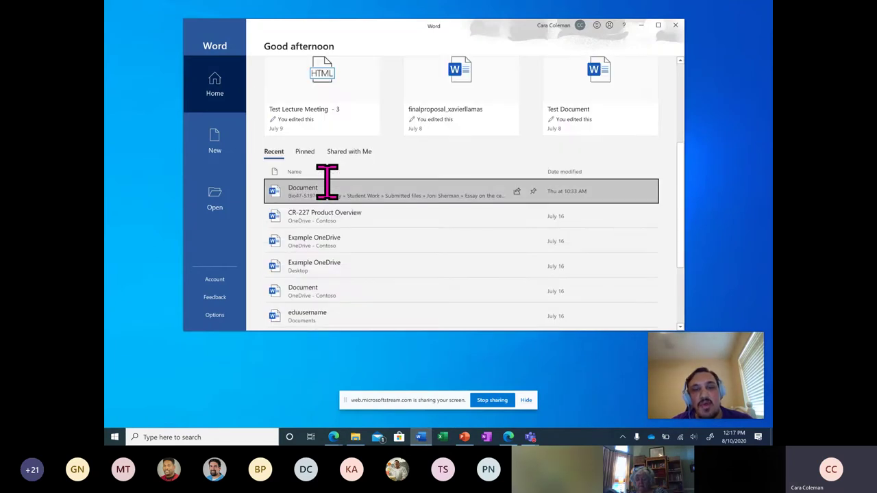
pyautogui.click(675, 26)
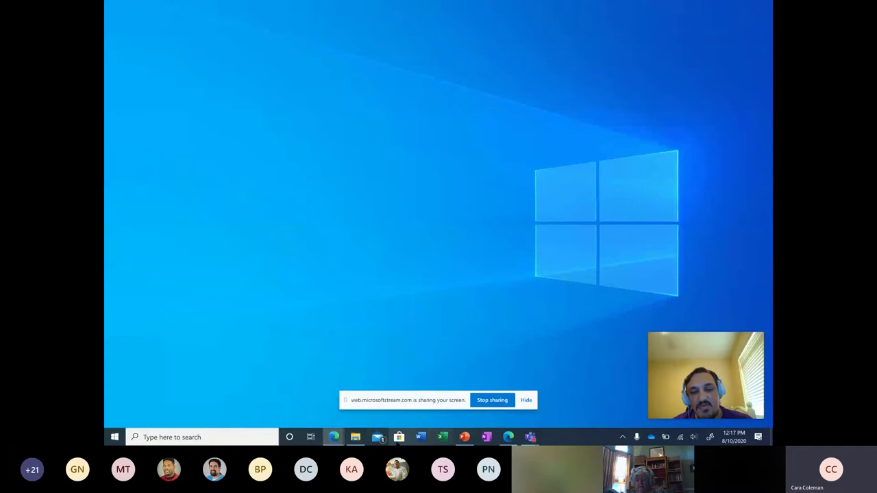
# Stop sharing the screen to end the recording, and return to the Stream window to review the clip.
pyautogui.moveTo(334, 436)
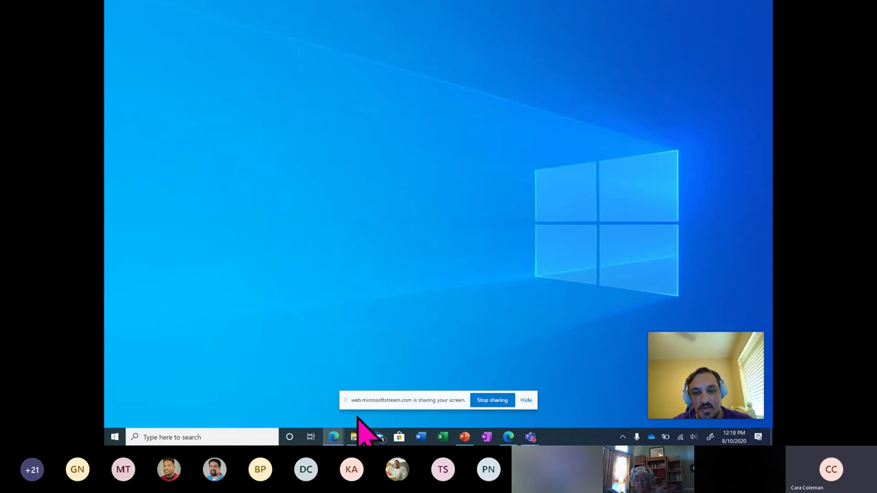
pyautogui.rightClick(333, 436)
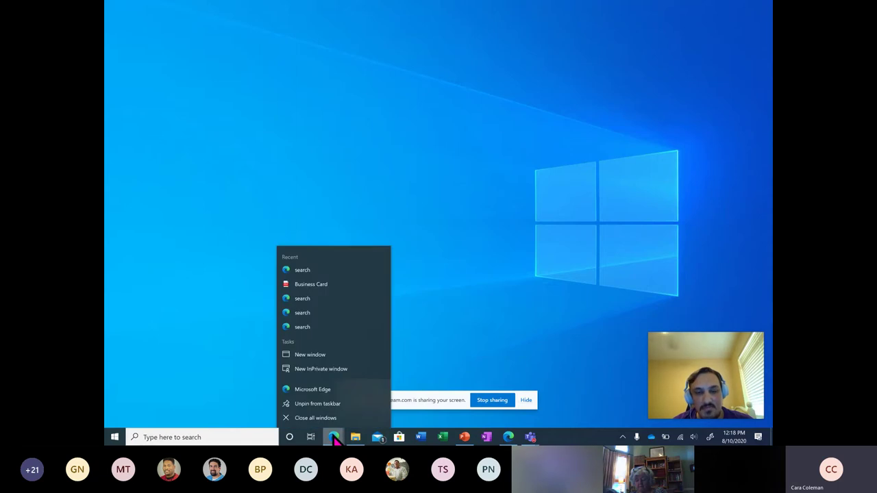
pyautogui.click(333, 437)
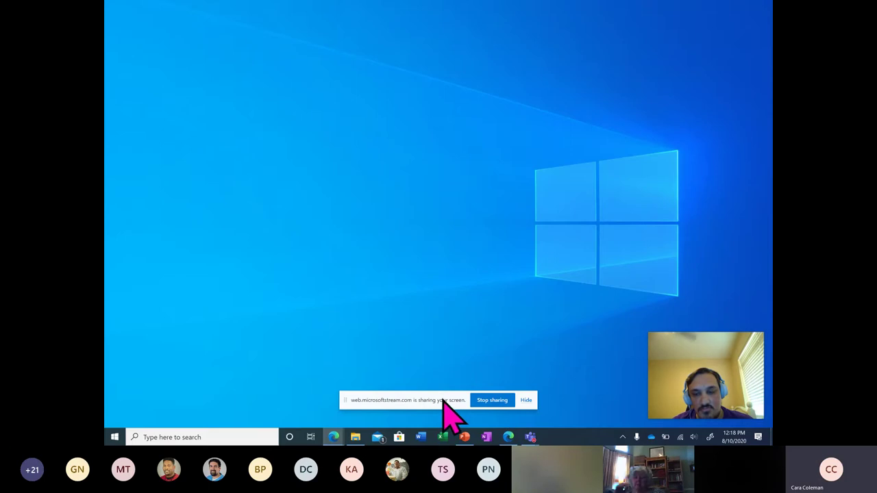
pyautogui.click(507, 404)
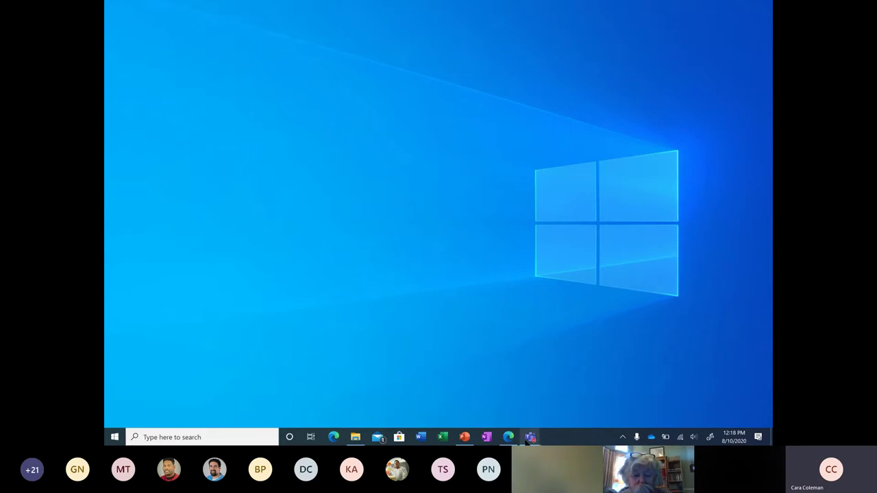
pyautogui.moveTo(518, 442)
pyautogui.click(525, 394)
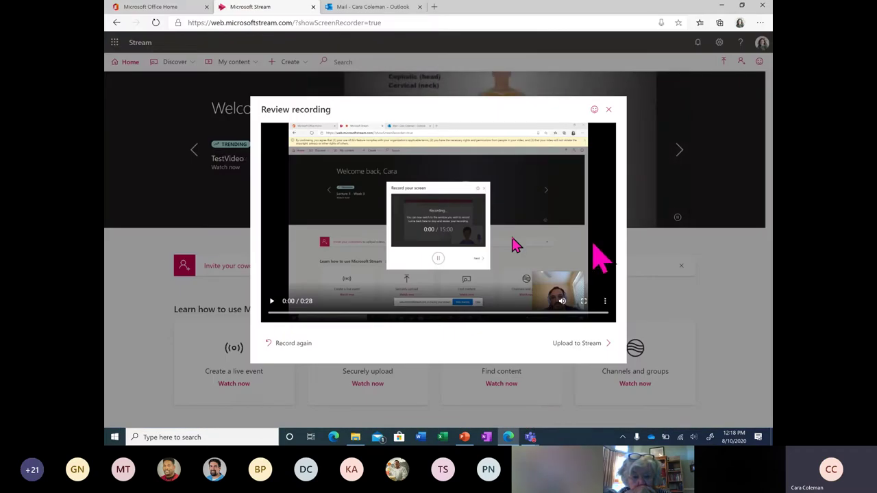
# Decline to exit the recorder so the clip is kept, and begin uploading the recording to Stream.
pyautogui.click(609, 109)
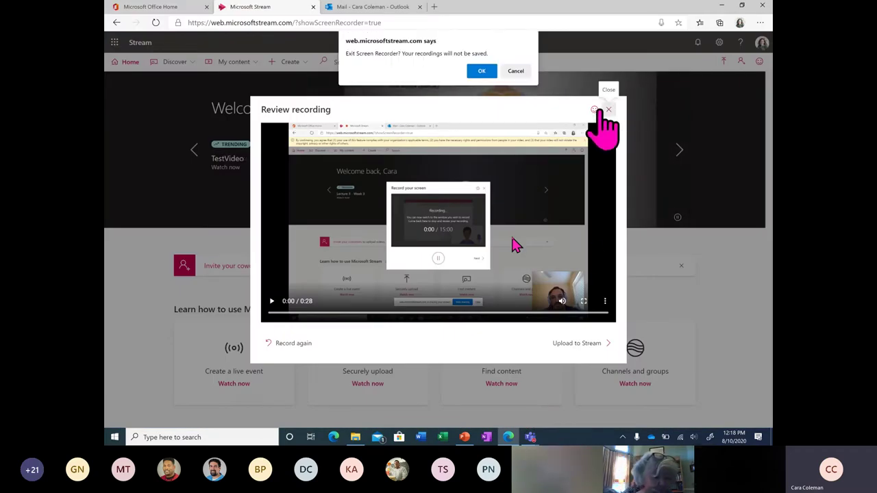
pyautogui.click(517, 72)
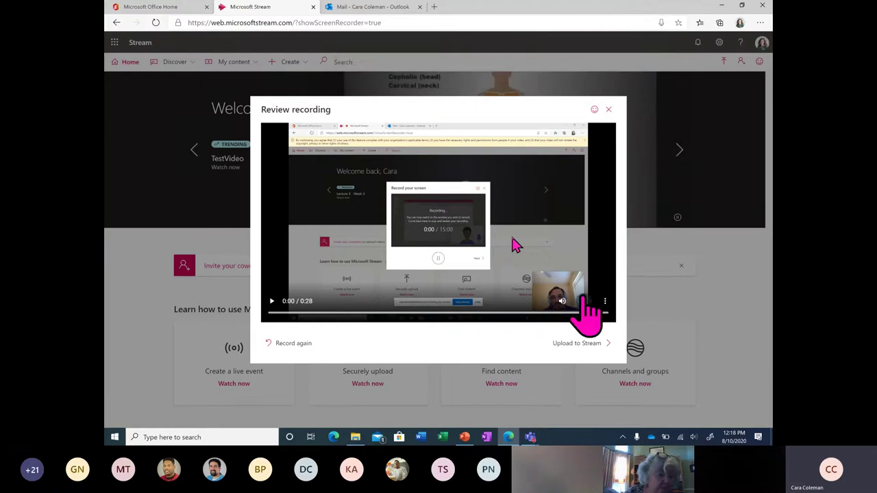
pyautogui.click(587, 345)
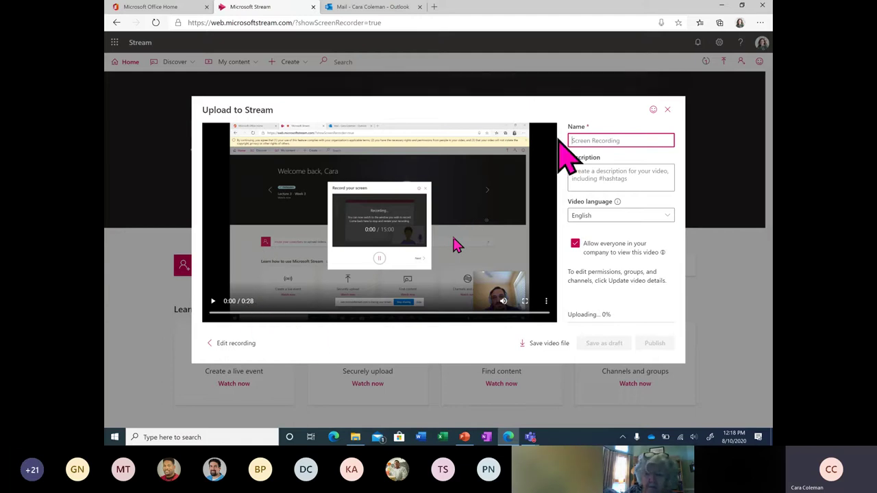
# Name the recording "Screen Date 1", enter #biology as its description, and publish it.
pyautogui.click(610, 140)
pyautogui.write('Screen Date 1')
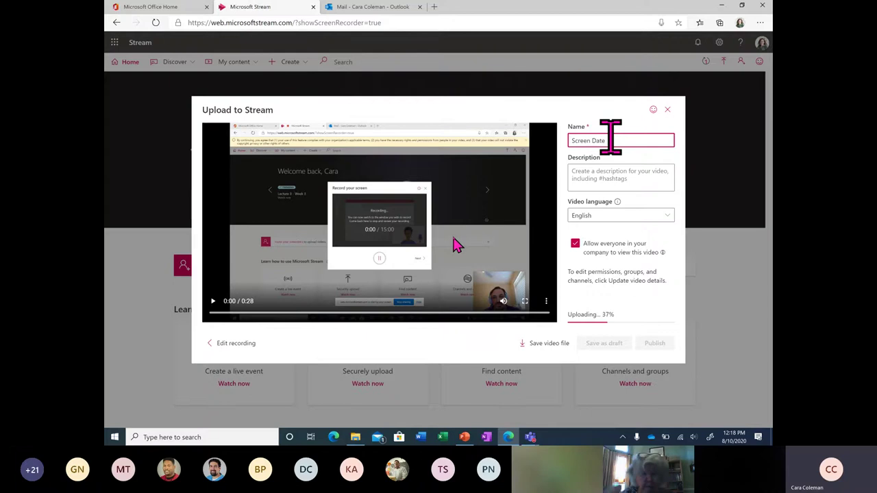
pyautogui.click(623, 182)
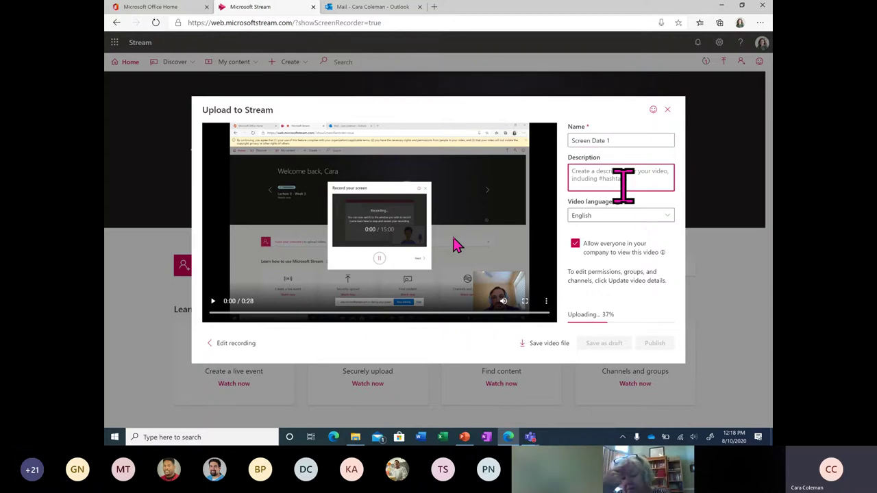
pyautogui.write('#biology')
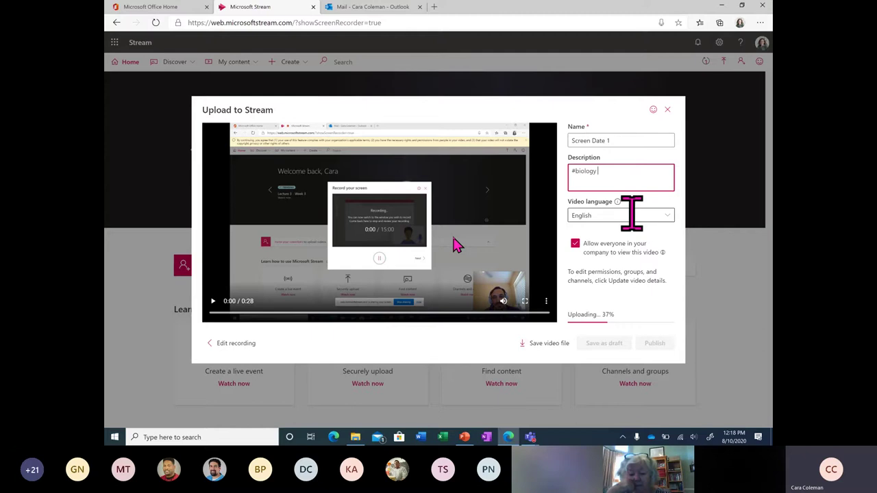
pyautogui.moveTo(661, 253)
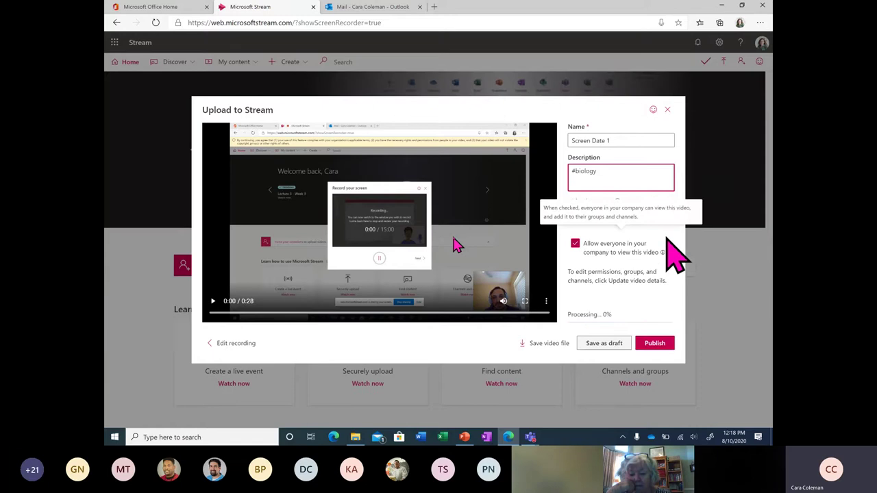
pyautogui.click(654, 344)
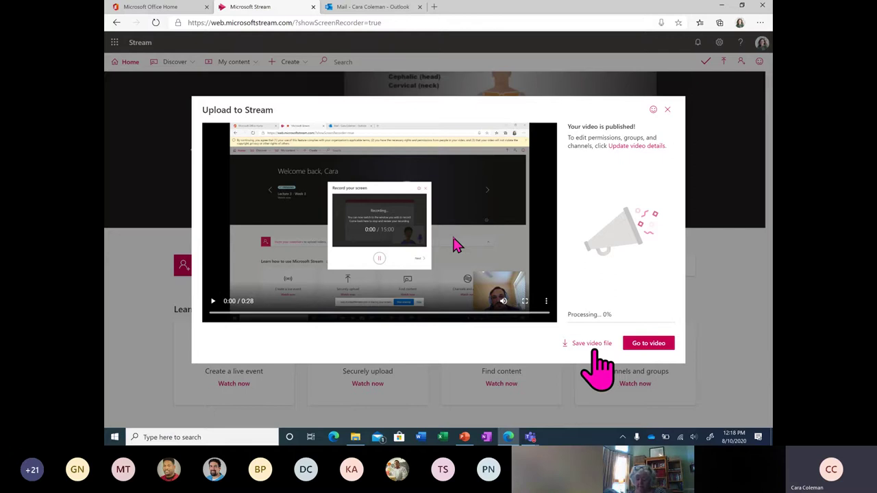
# Go to the published Screen Date 1 video and look over its details and comments.
pyautogui.click(646, 344)
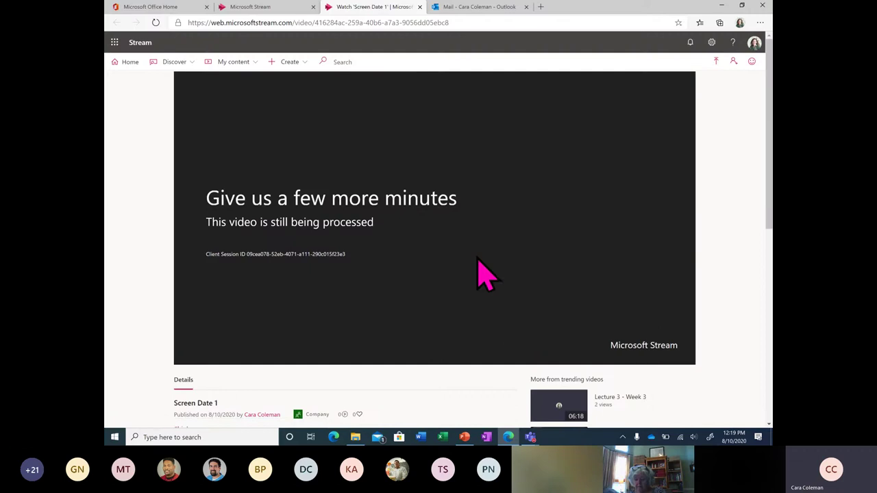
pyautogui.scroll(-1, 480, 239)
pyautogui.scroll(-3, 475, 239)
pyautogui.scroll(4, 476, 240)
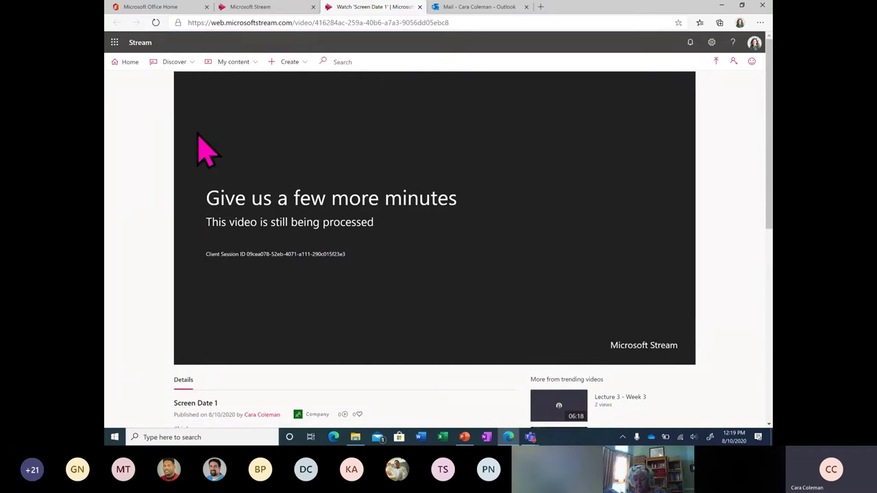
pyautogui.scroll(-3, 206, 202)
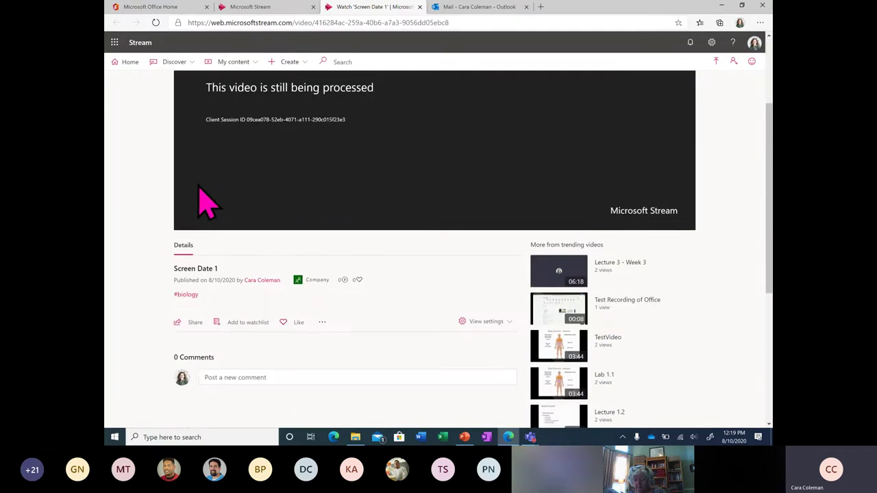
# Open the Lecture 3 - Week 3 video from the trending videos, pause it, and read through its transcript.
pyautogui.click(629, 226)
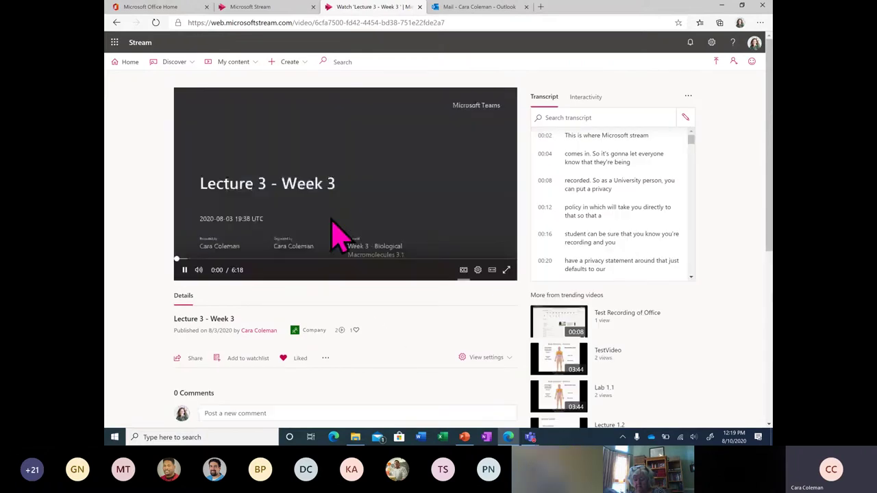
pyautogui.click(184, 270)
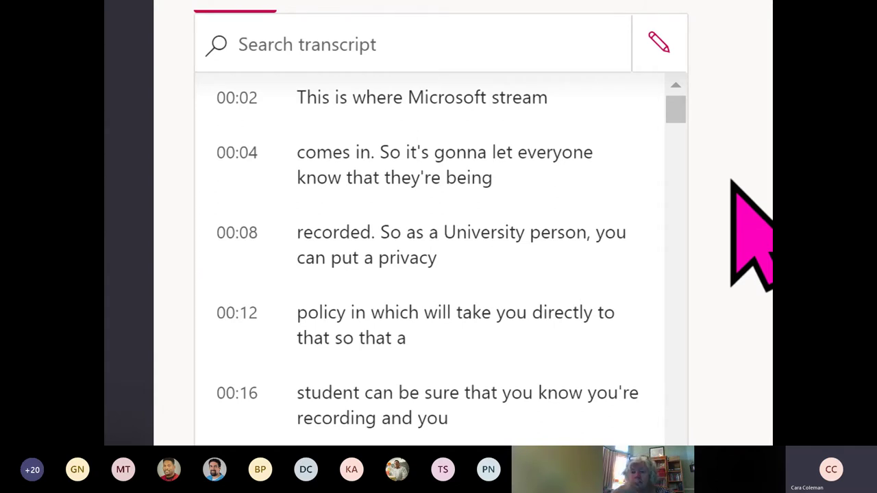
pyautogui.scroll(-5, 504, 132)
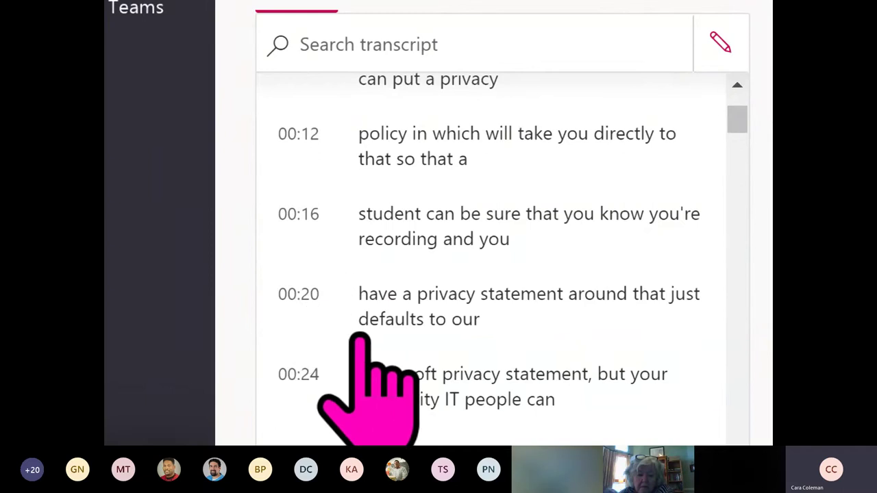
pyautogui.scroll(-6, 584, 329)
pyautogui.scroll(-20, 584, 329)
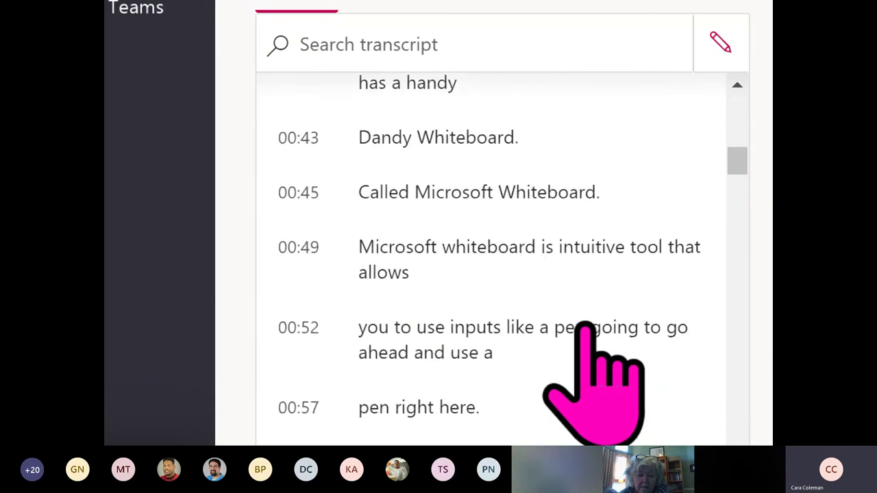
# Read through the rest of the Lecture 3 - Week 3 transcript, and mute and pause the video.
pyautogui.scroll(-15, 583, 329)
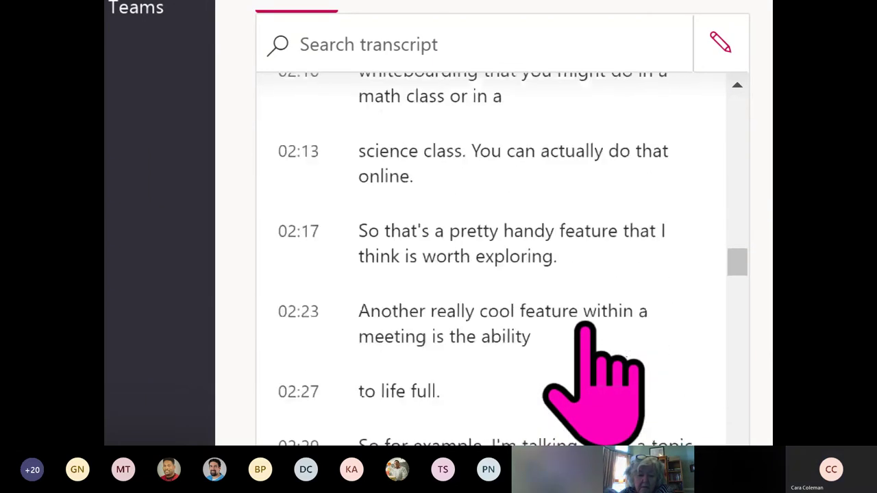
pyautogui.scroll(-15, 584, 329)
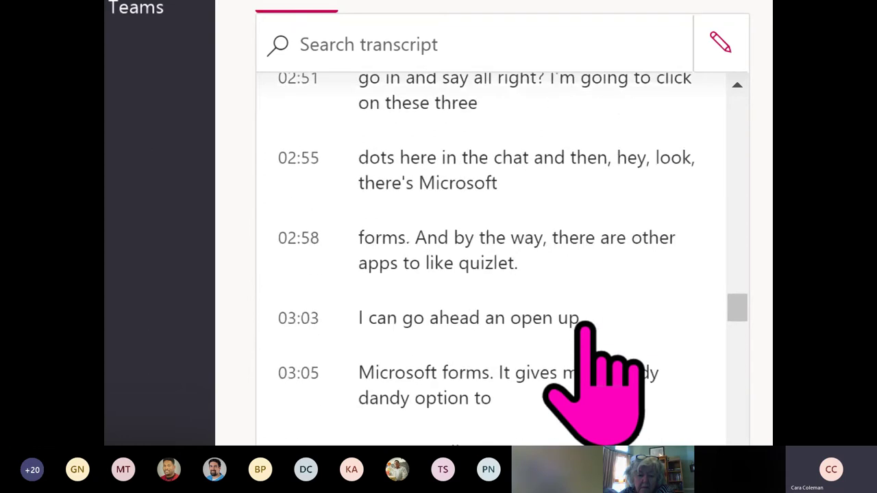
pyautogui.scroll(-15, 584, 329)
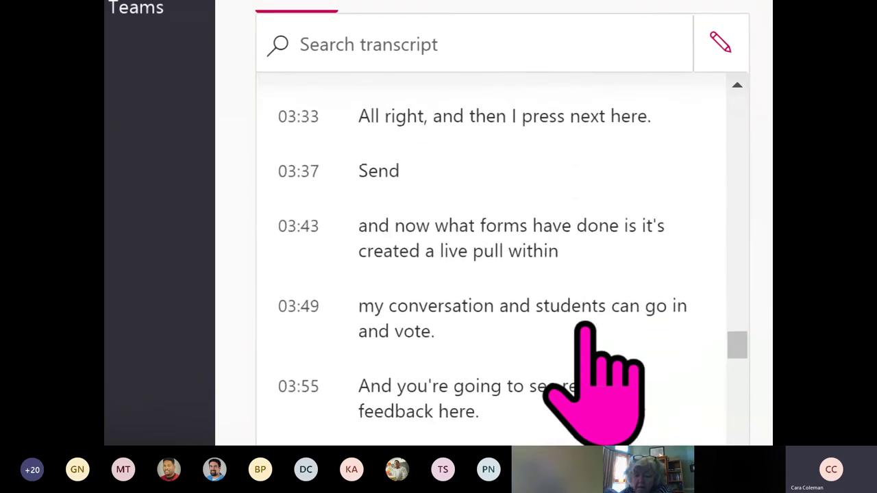
pyautogui.scroll(-2, 584, 329)
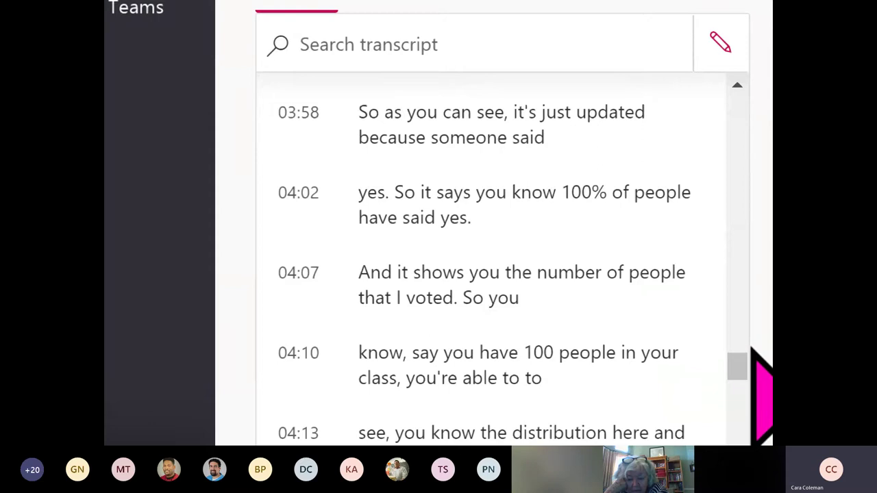
pyautogui.scroll(-5, 658, 301)
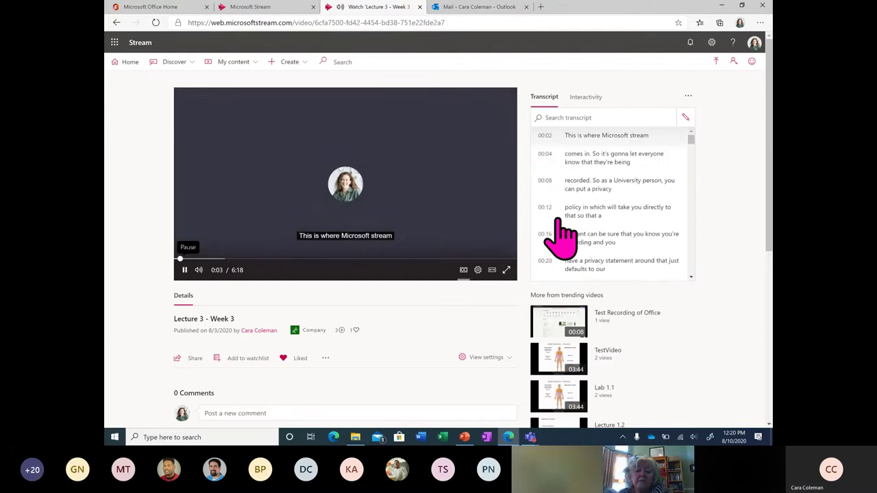
pyautogui.click(199, 270)
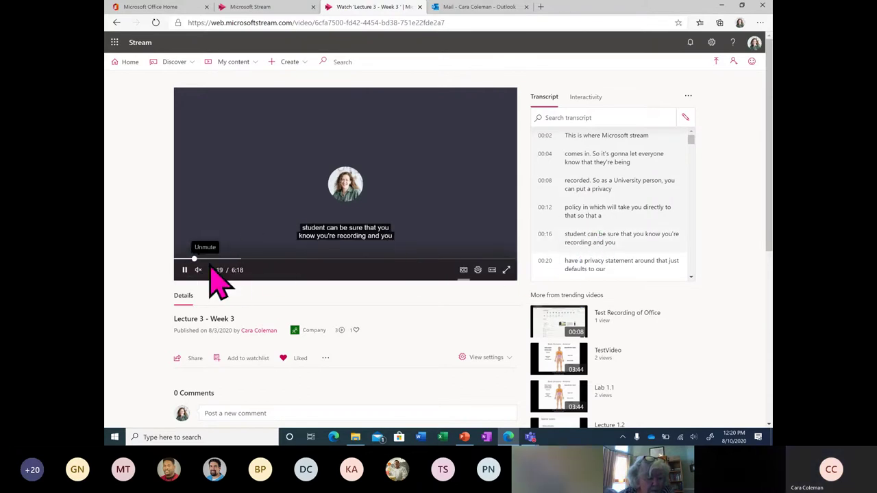
pyautogui.click(184, 271)
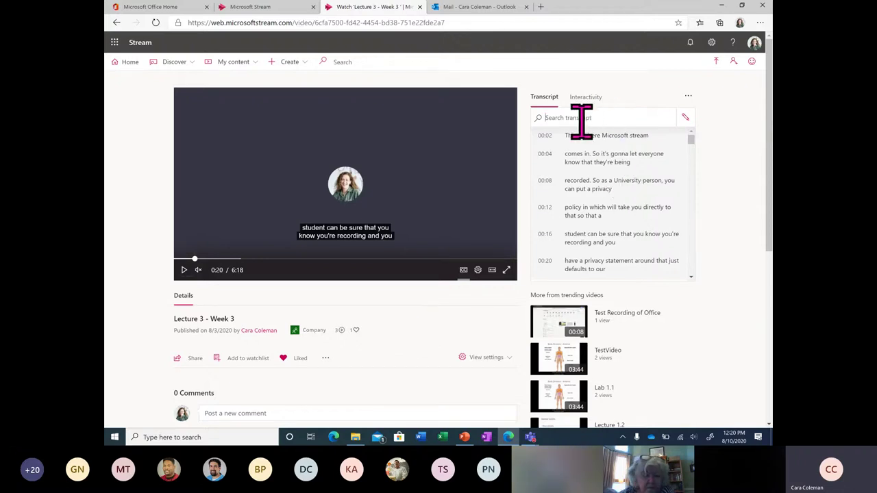
# Search the Lecture 3 - Week 3 transcript for "Surface", go to the matching moment in the video, and pause it.
pyautogui.scroll(-5, 603, 184)
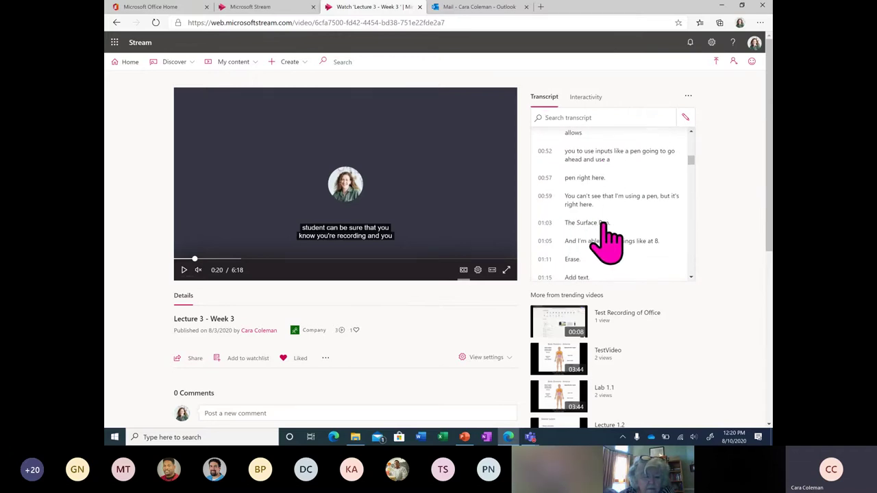
pyautogui.scroll(5, 593, 247)
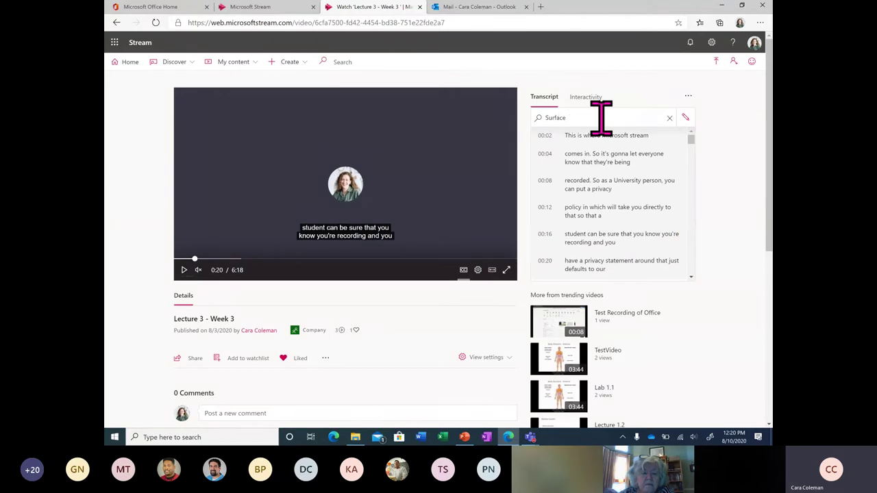
pyautogui.press('Return')
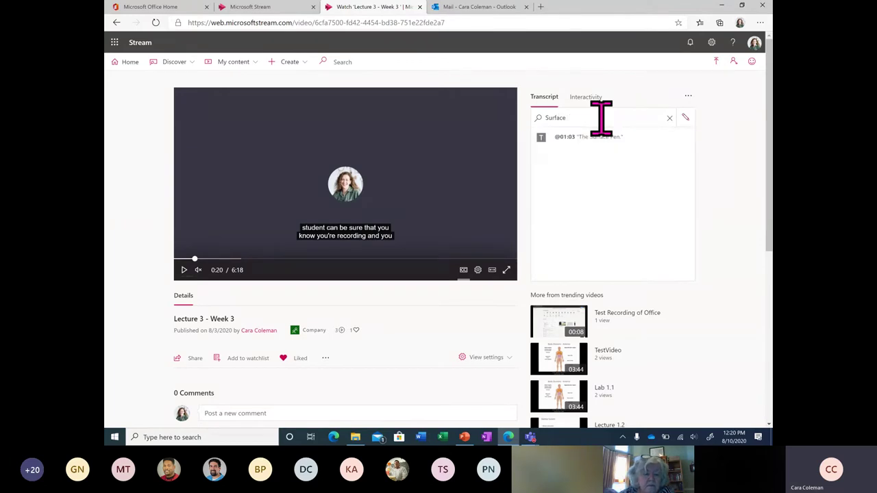
pyautogui.click(581, 152)
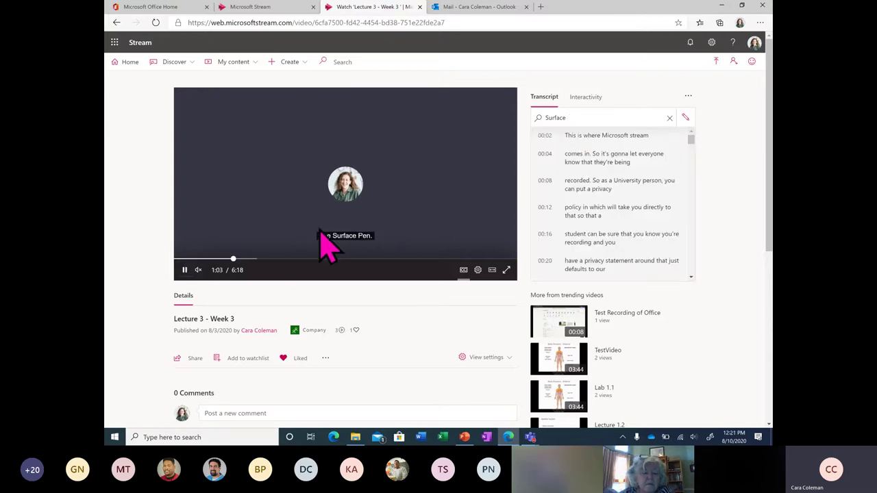
pyautogui.click(249, 246)
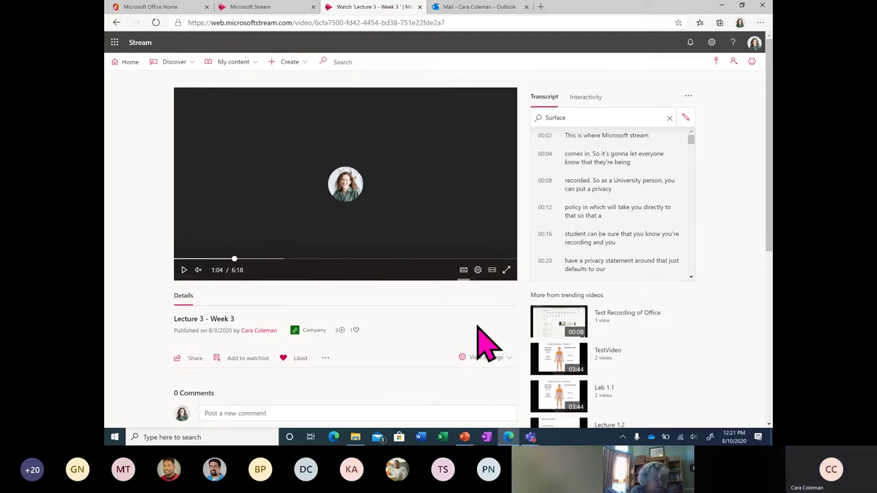
# Open TestVideo from the trending videos, and mute and pause it.
pyautogui.scroll(-1, 520, 335)
pyautogui.click(600, 331)
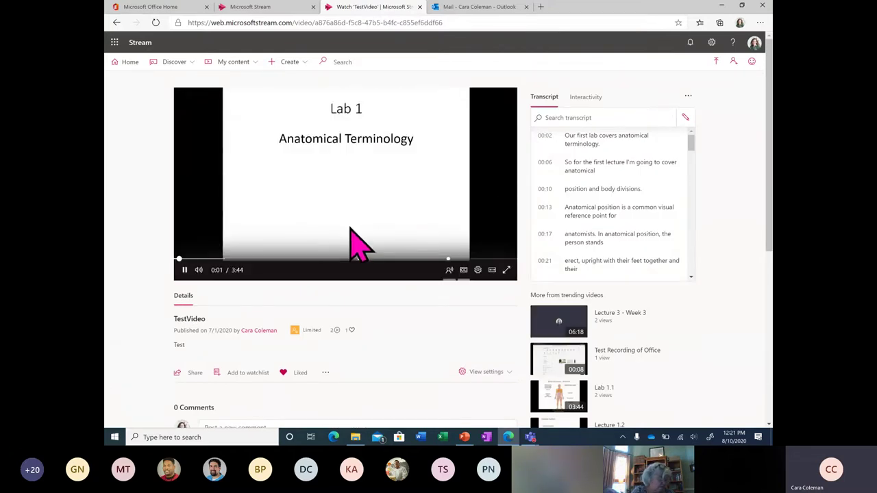
pyautogui.click(184, 271)
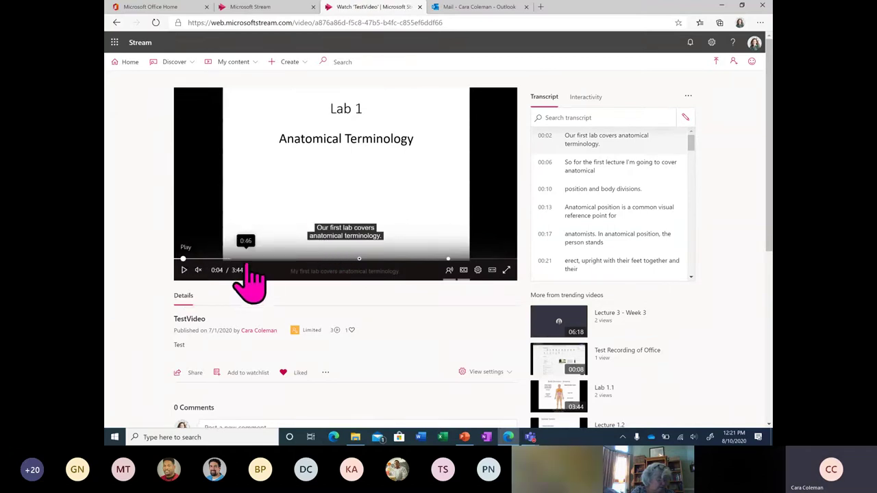
# Search the TestVideo transcript for "Head", go to the match at 01:42, and pause the video there.
pyautogui.scroll(-3, 590, 233)
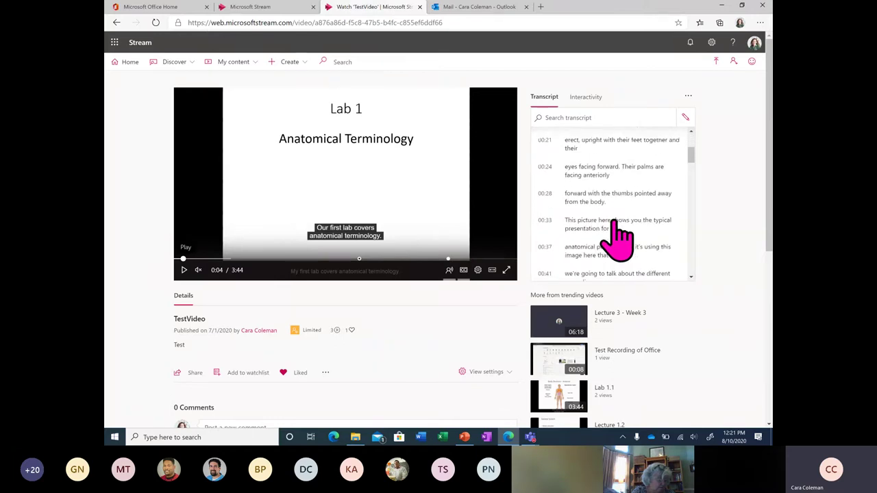
pyautogui.scroll(5, 615, 223)
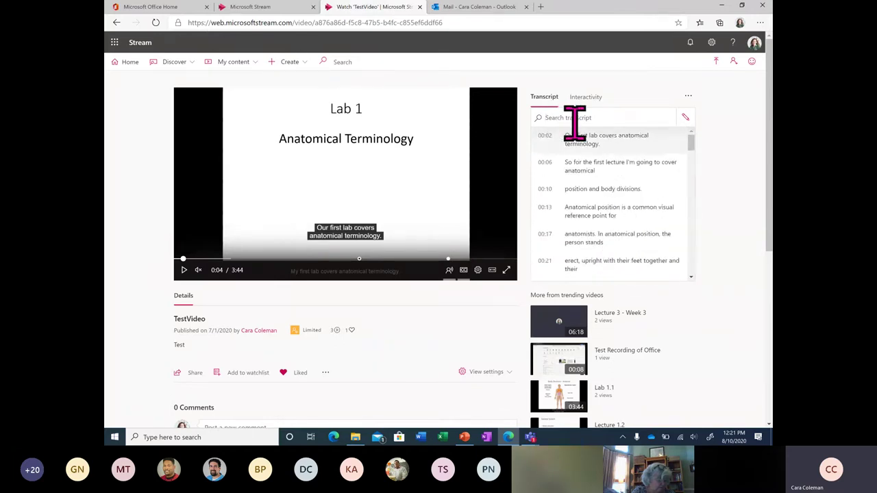
pyautogui.write('Head')
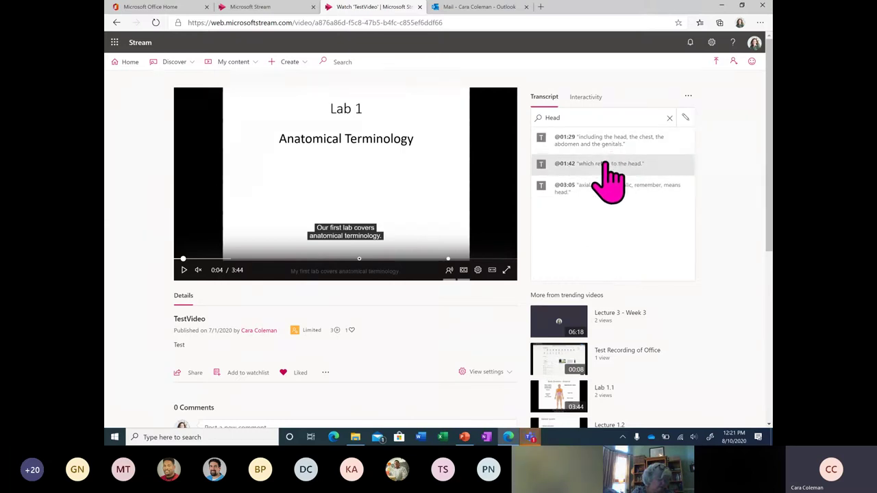
pyautogui.click(604, 165)
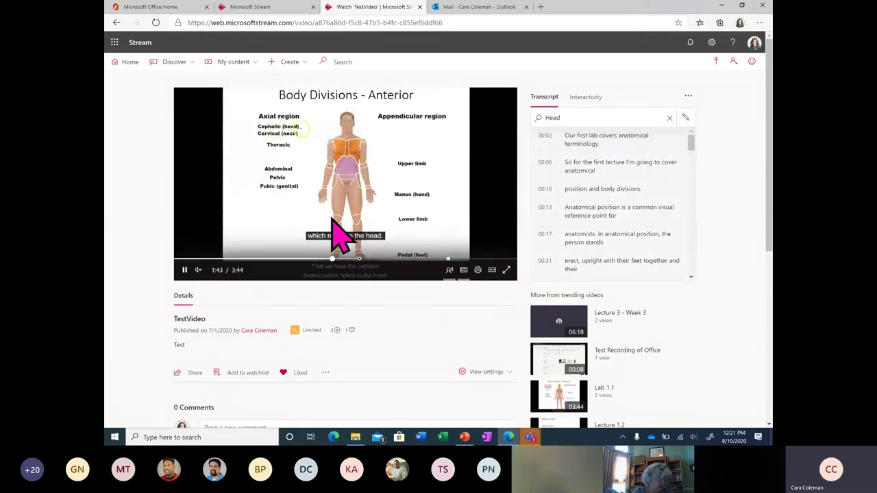
pyautogui.click(314, 155)
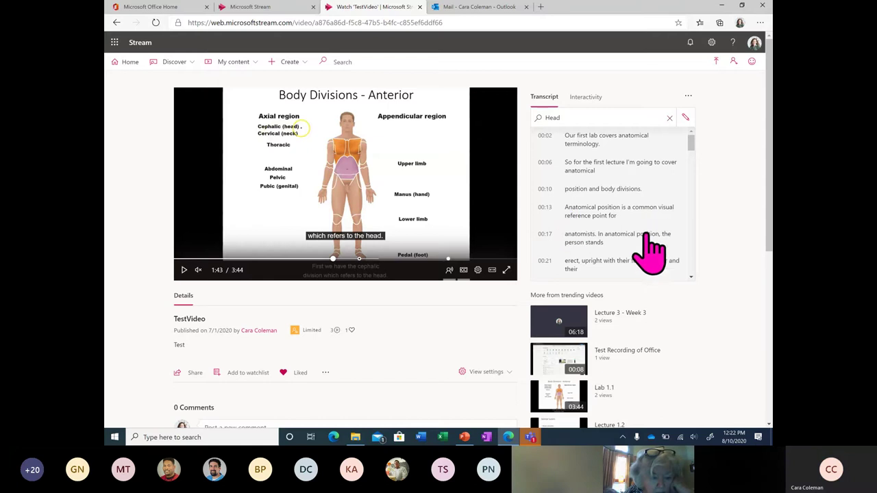
pyautogui.scroll(-2, 647, 244)
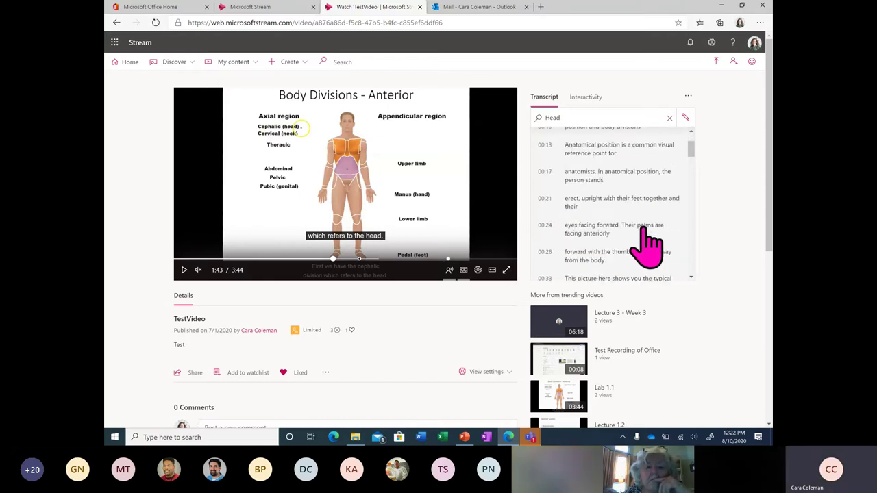
pyautogui.click(685, 118)
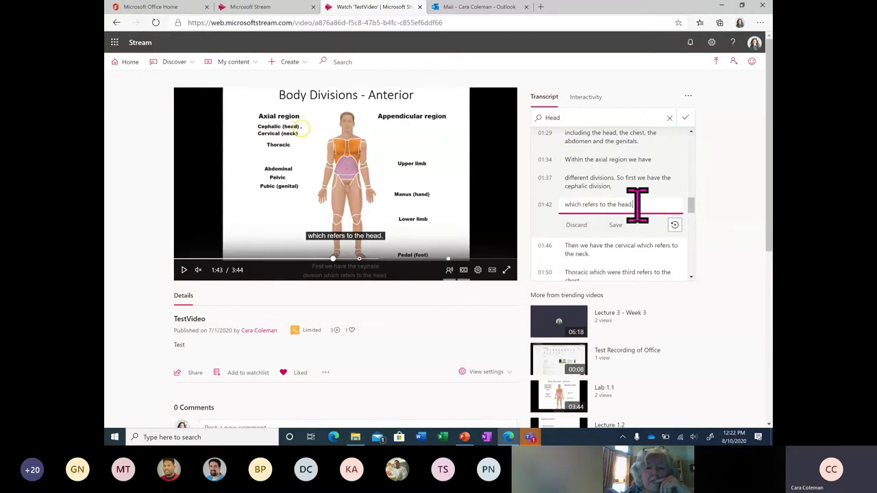
pyautogui.click(686, 121)
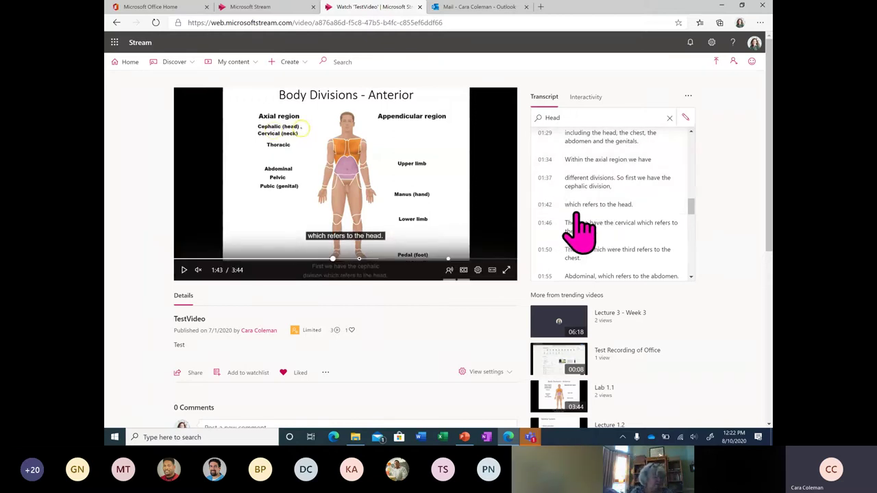
pyautogui.click(635, 204)
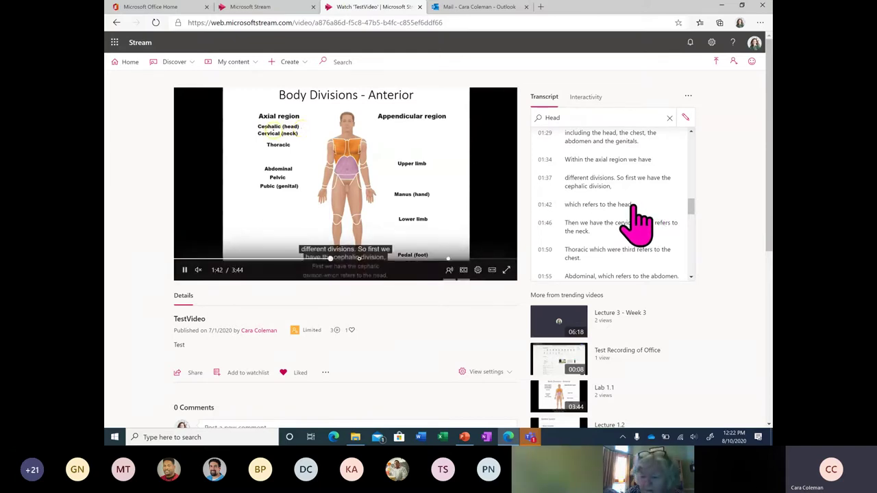
# Edit the transcript line at 01:42 to read "which refers to the neck" and save the change.
pyautogui.click(685, 117)
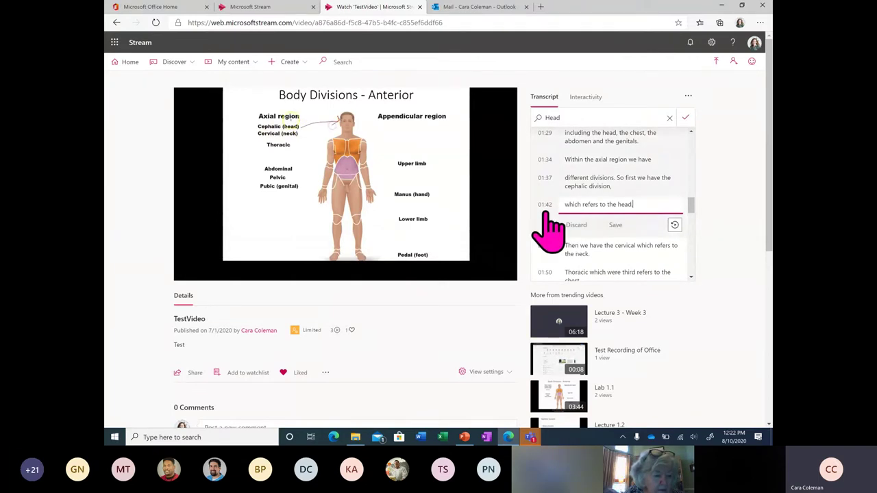
pyautogui.press('BackSpace')
pyautogui.press('BackSpace')
pyautogui.press('BackSpace')
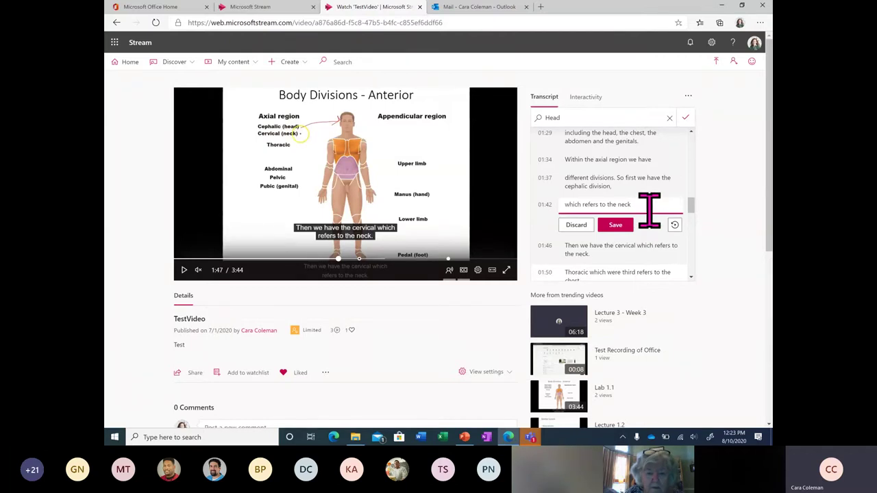
pyautogui.click(625, 226)
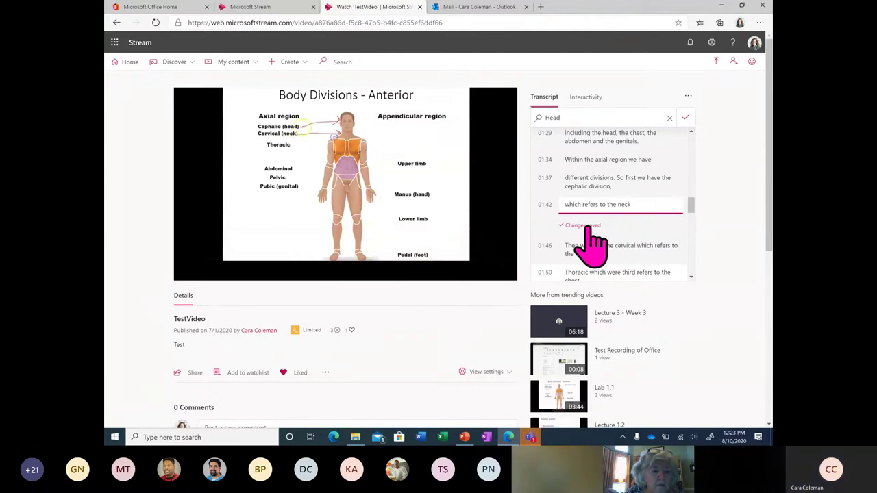
# Replace the last word of the 01:42 transcript line with "head" and save the change.
pyautogui.click(660, 248)
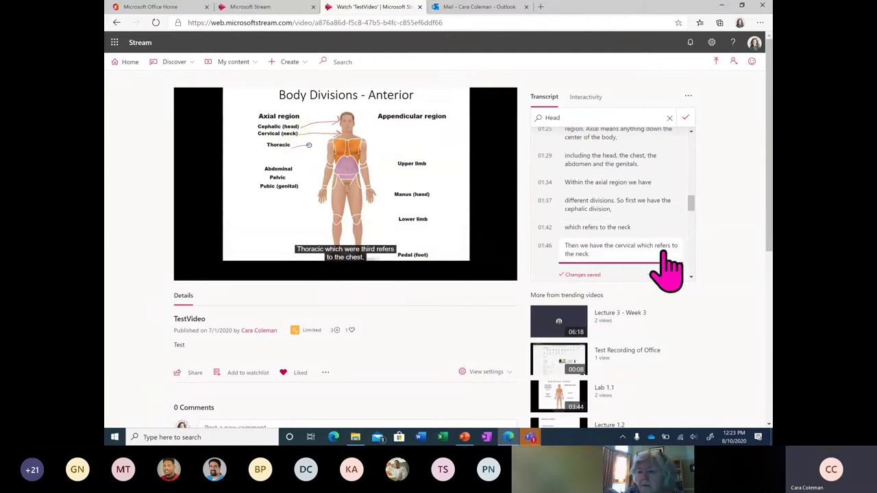
pyautogui.click(646, 226)
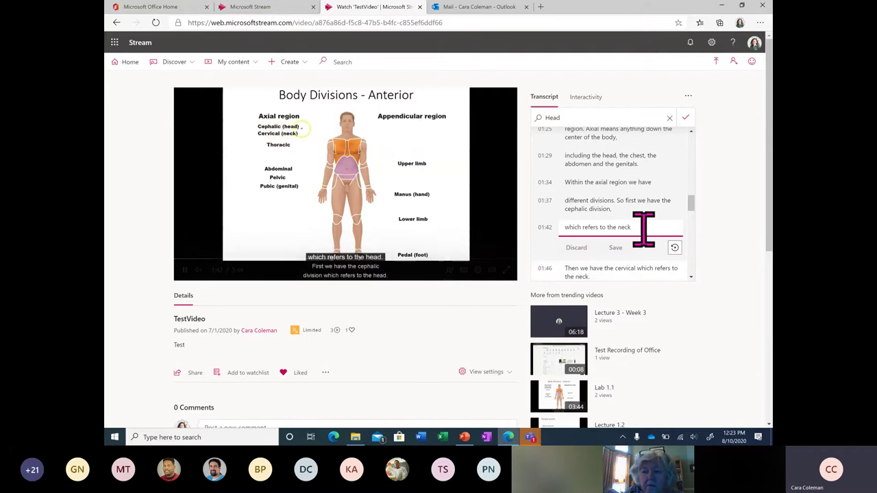
pyautogui.doubleClick(624, 227)
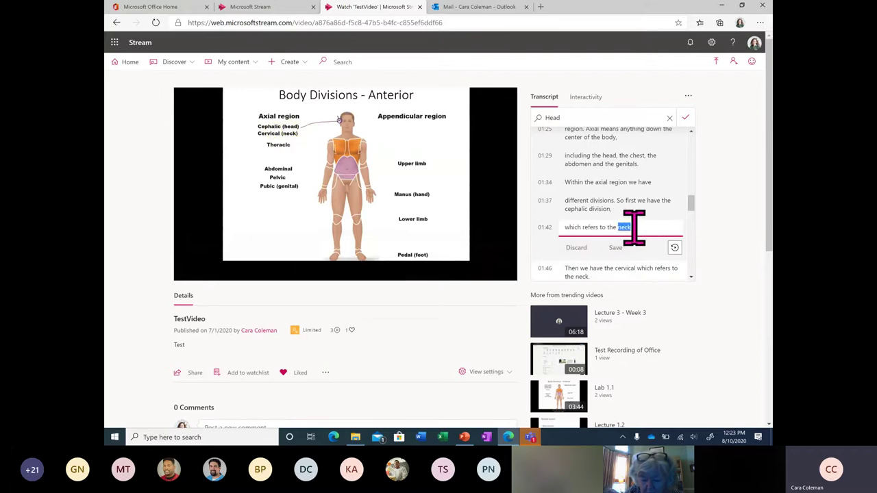
pyautogui.write('head')
pyautogui.press('Return')
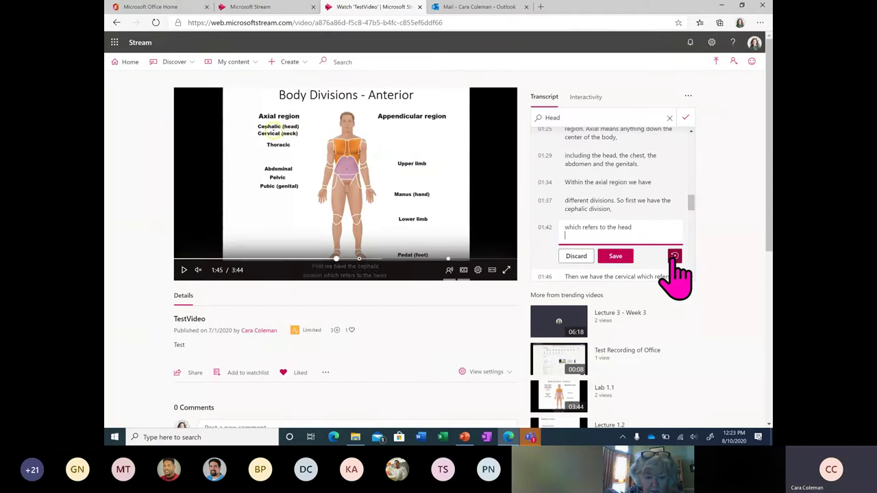
pyautogui.click(620, 257)
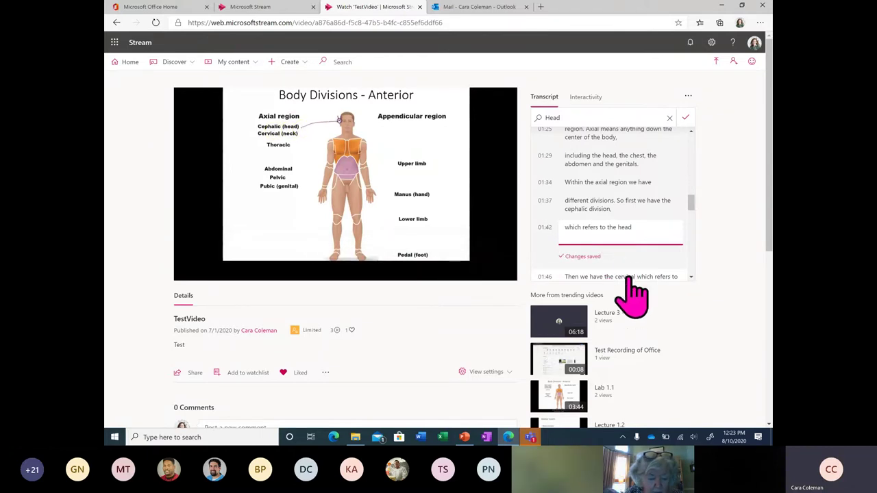
# Pause TestVideo and open its video details for updating.
pyautogui.moveTo(389, 262)
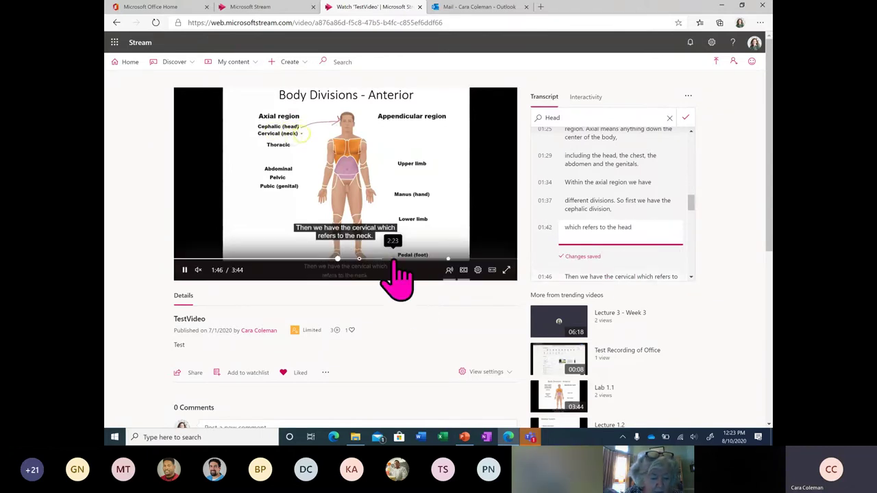
pyautogui.click(184, 270)
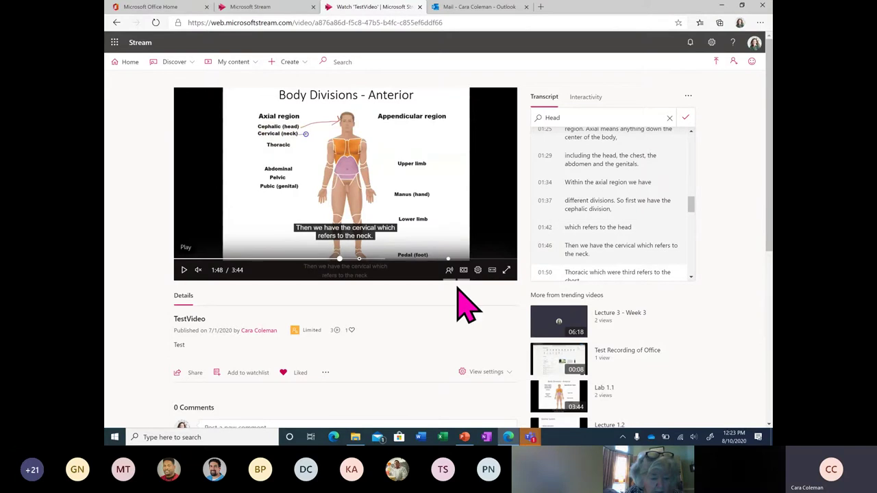
pyautogui.scroll(-1, 441, 314)
pyautogui.scroll(-1, 442, 316)
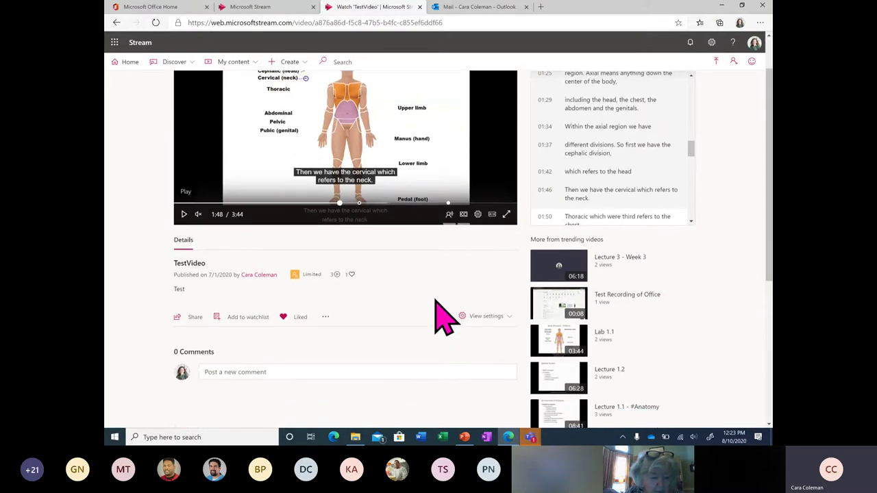
pyautogui.click(326, 317)
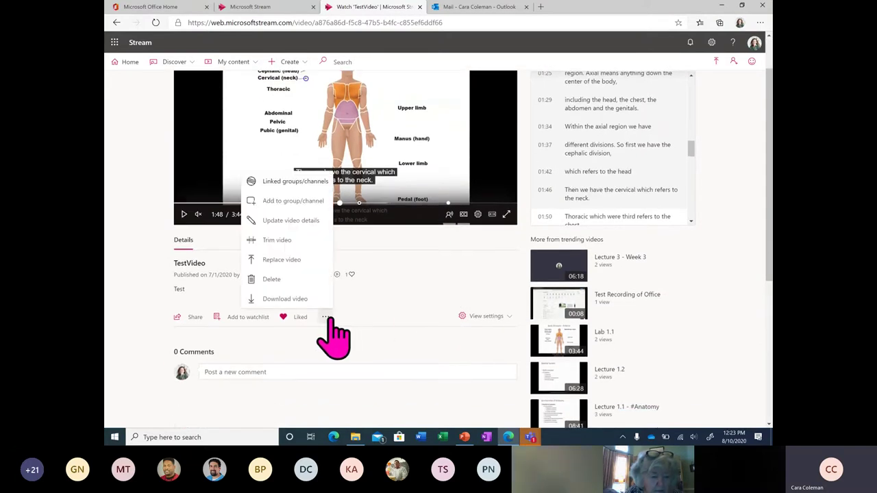
pyautogui.click(303, 220)
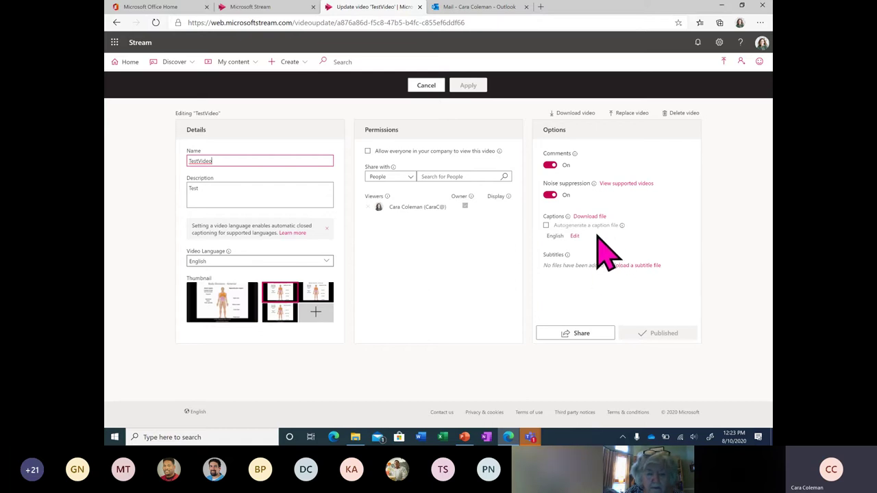
# Download TestVideo's caption file and open it, and view the explanation of the noise suppression option.
pyautogui.moveTo(573, 255)
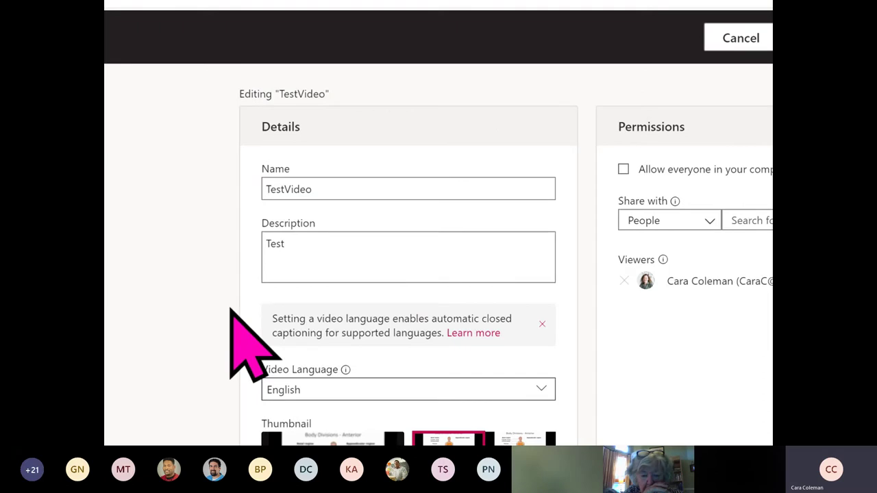
pyautogui.click(157, 415)
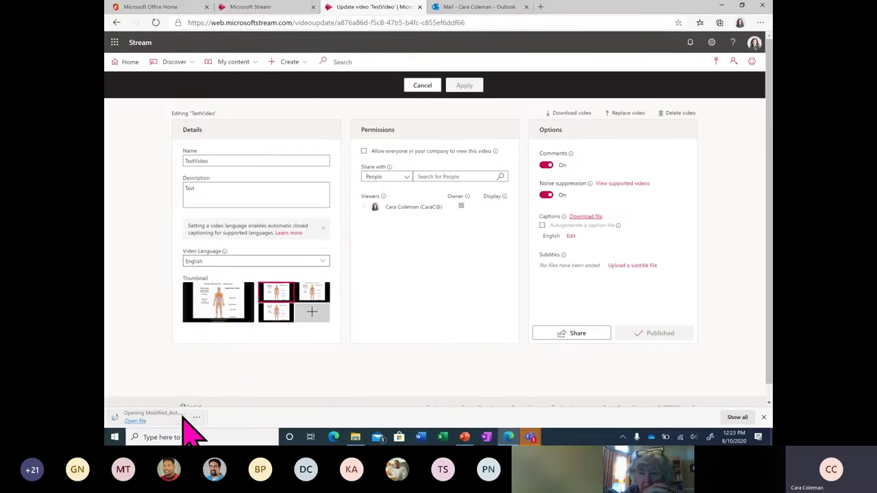
pyautogui.click(439, 358)
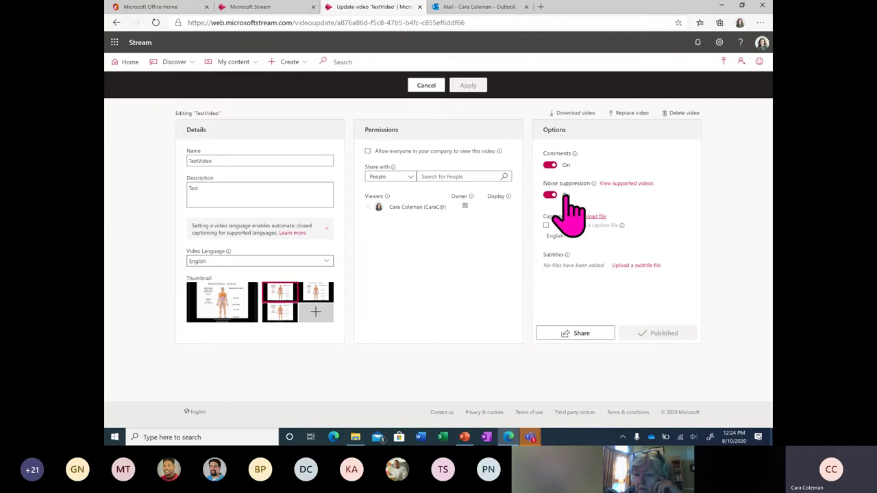
pyautogui.moveTo(595, 186)
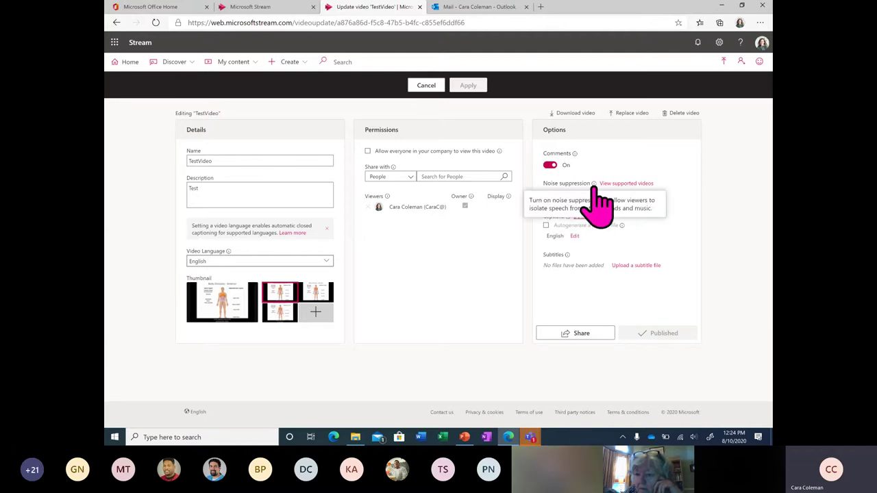
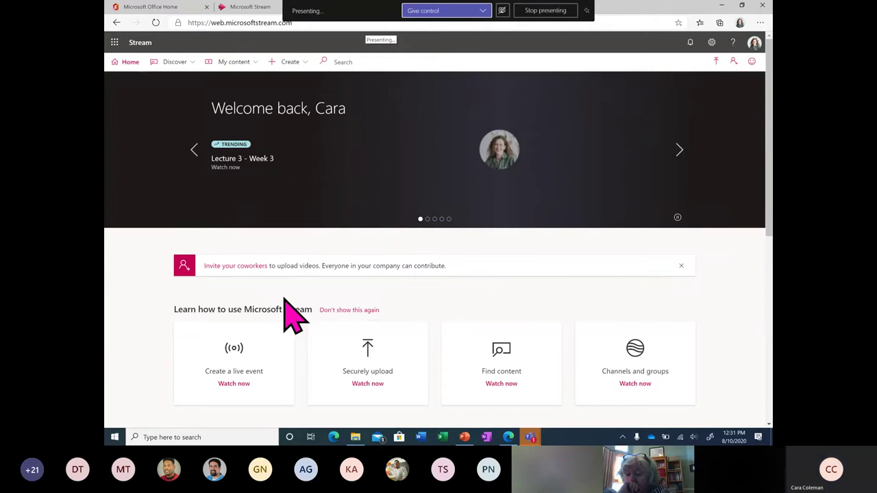
pyautogui.click(409, 56)
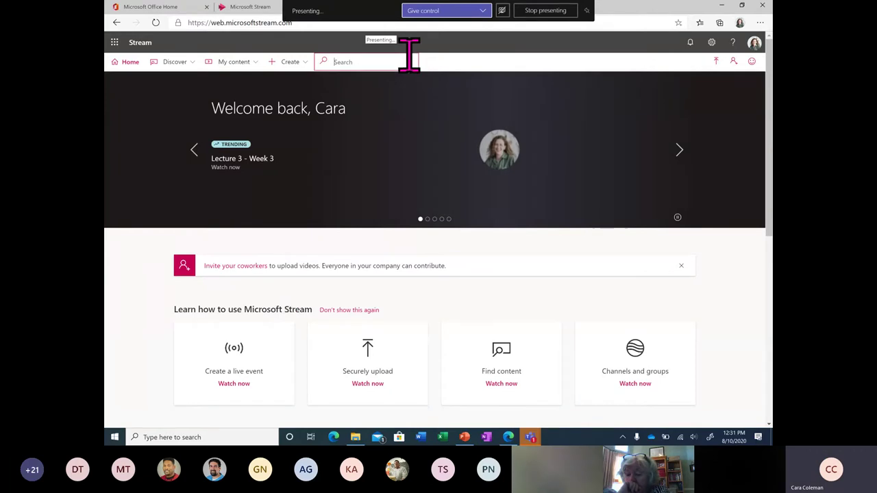
pyautogui.click(456, 62)
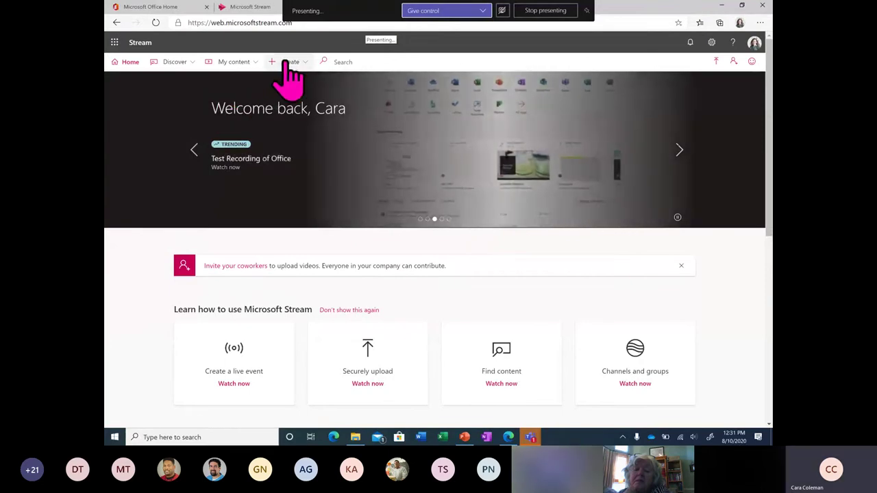
pyautogui.click(286, 64)
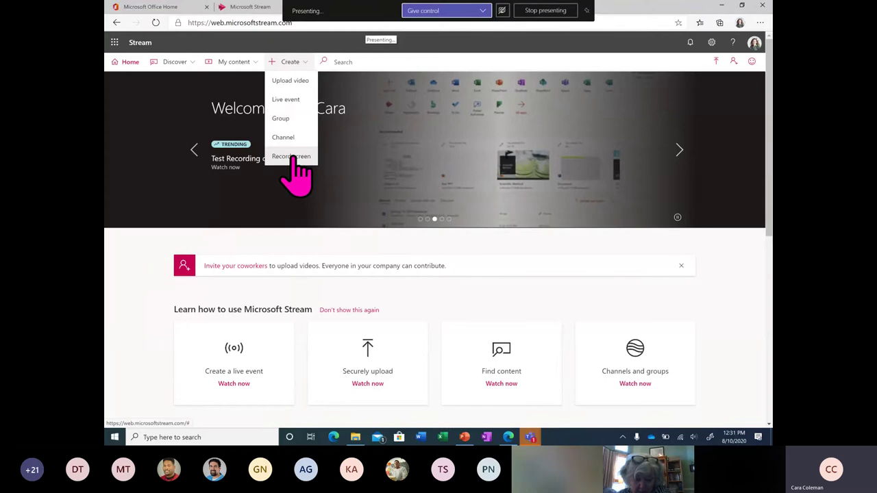
pyautogui.click(172, 64)
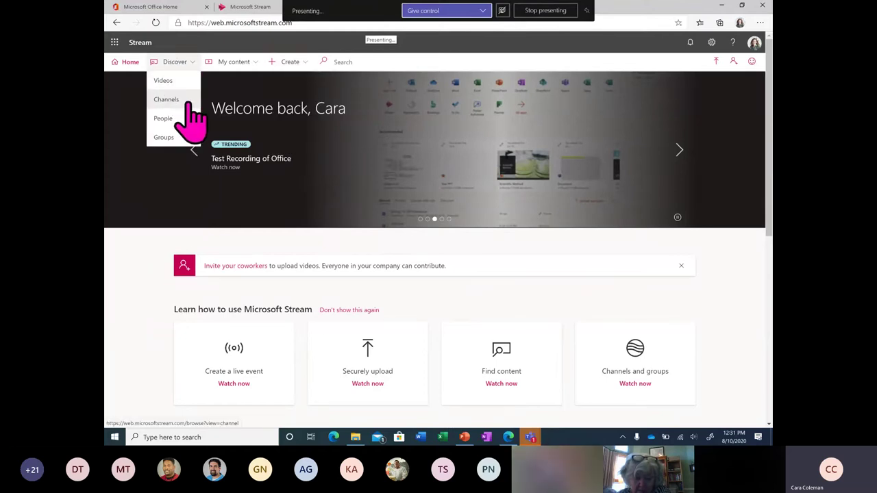
# Open the new group form to view its name, description and default settings, and close it without creating a group.
pyautogui.click(288, 63)
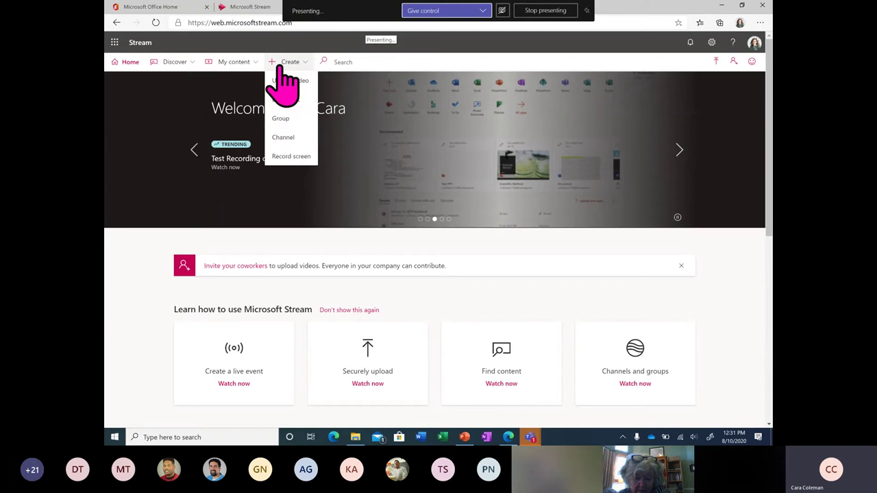
pyautogui.click(291, 139)
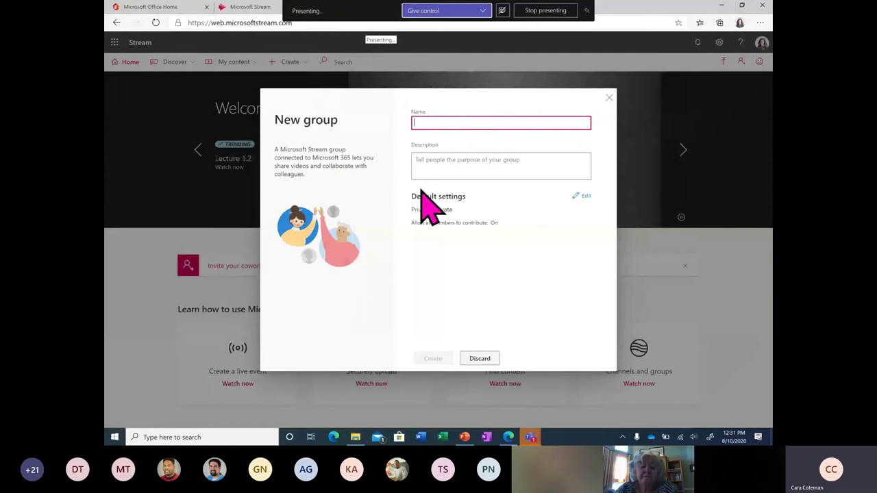
pyautogui.click(609, 98)
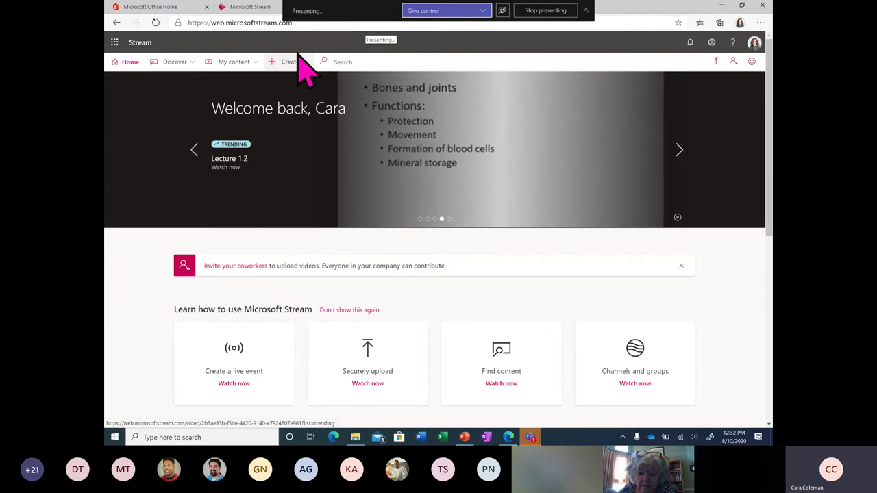
# Open the list of groups in the account's own content and look through all of them.
pyautogui.click(220, 61)
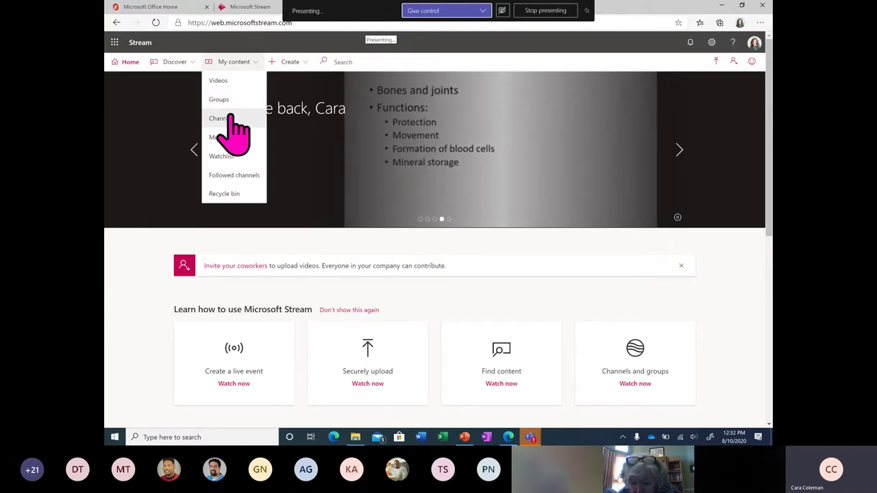
pyautogui.click(220, 100)
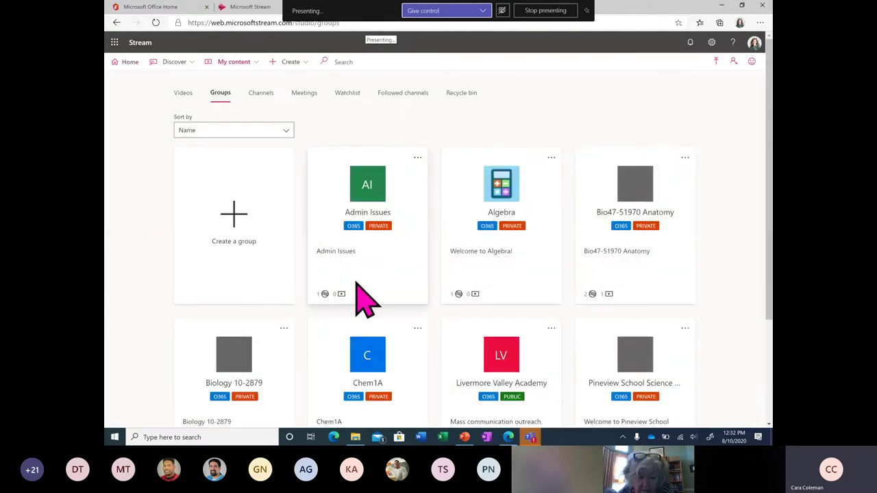
pyautogui.scroll(-1, 434, 307)
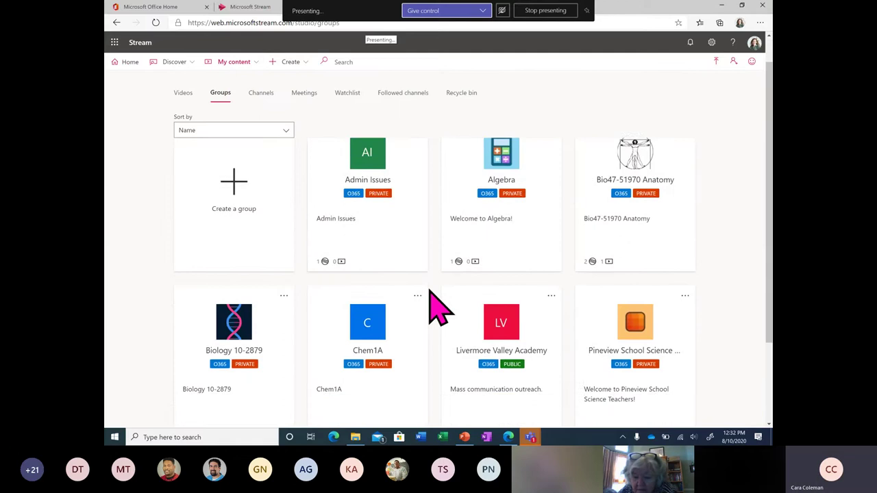
pyautogui.scroll(-4, 435, 308)
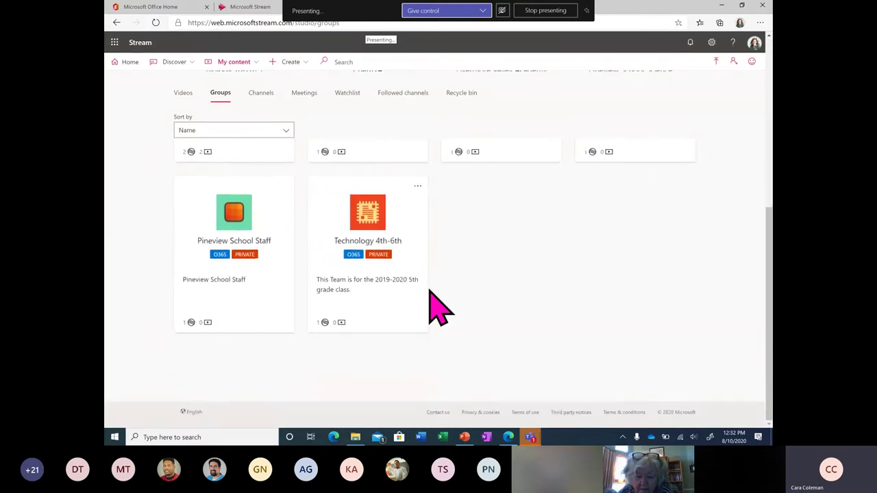
pyautogui.scroll(2, 435, 308)
pyautogui.scroll(3, 434, 307)
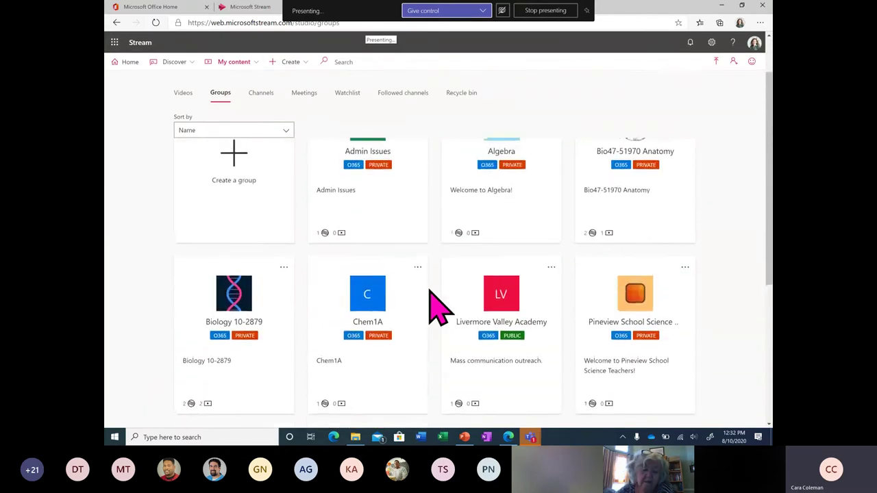
pyautogui.scroll(-1, 434, 308)
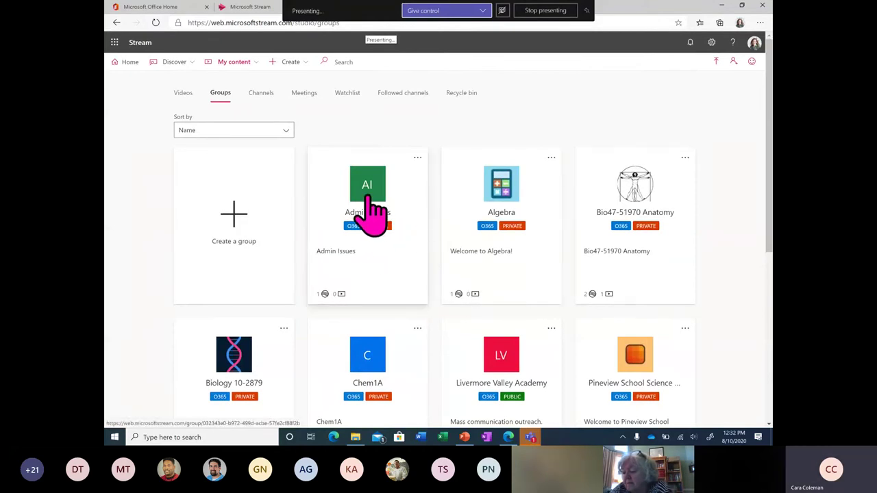
# Open the Admin Issues group, browse Desktop, Pictures and Downloads for a video to upload, and cancel the file selection.
pyautogui.click(376, 233)
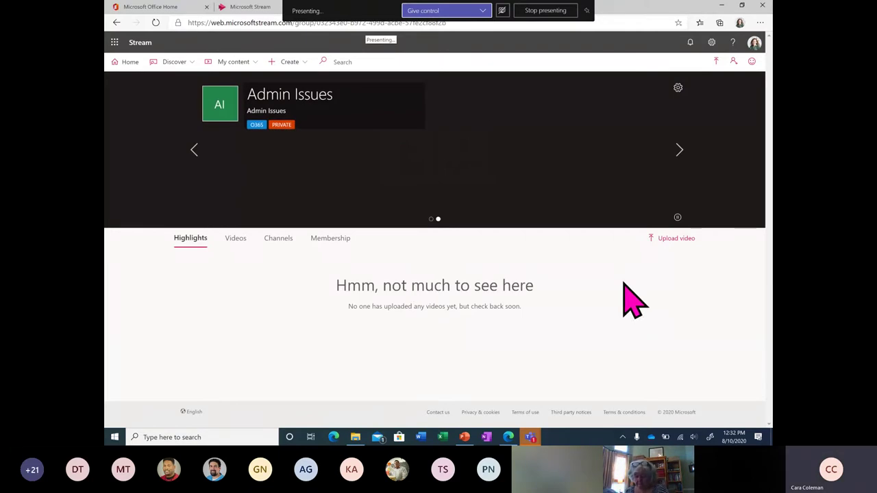
pyautogui.click(688, 246)
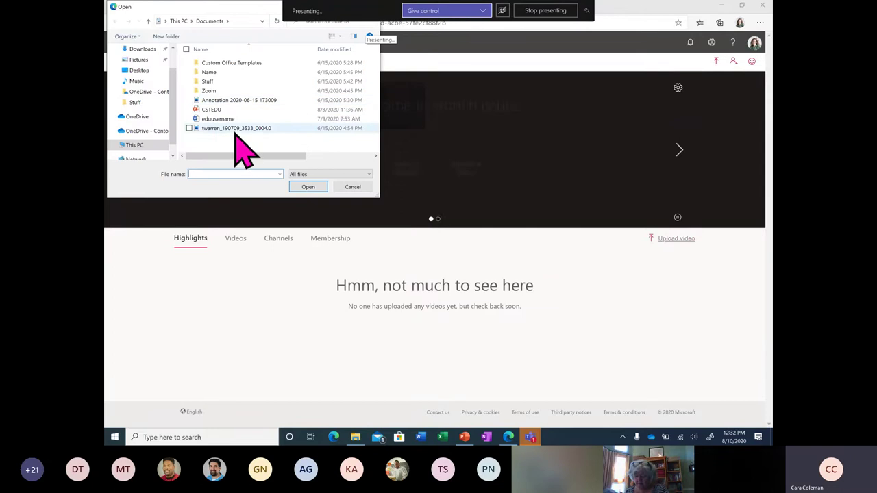
pyautogui.click(141, 71)
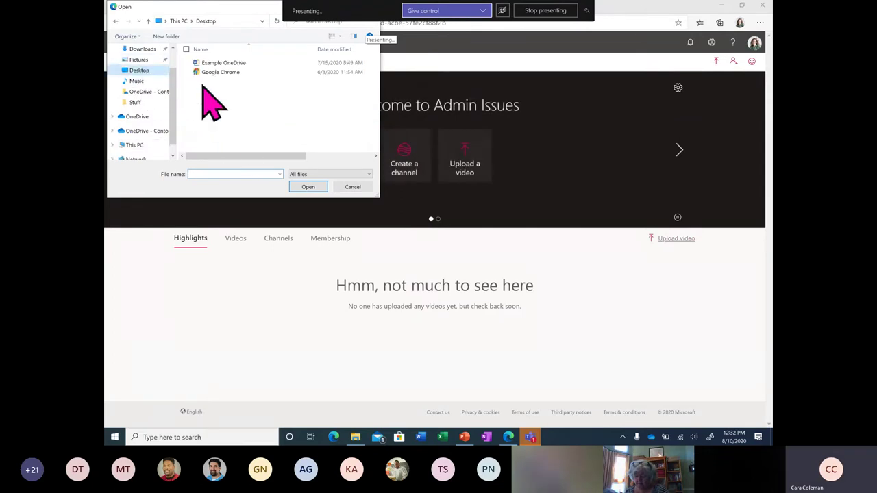
pyautogui.click(140, 60)
pyautogui.click(144, 49)
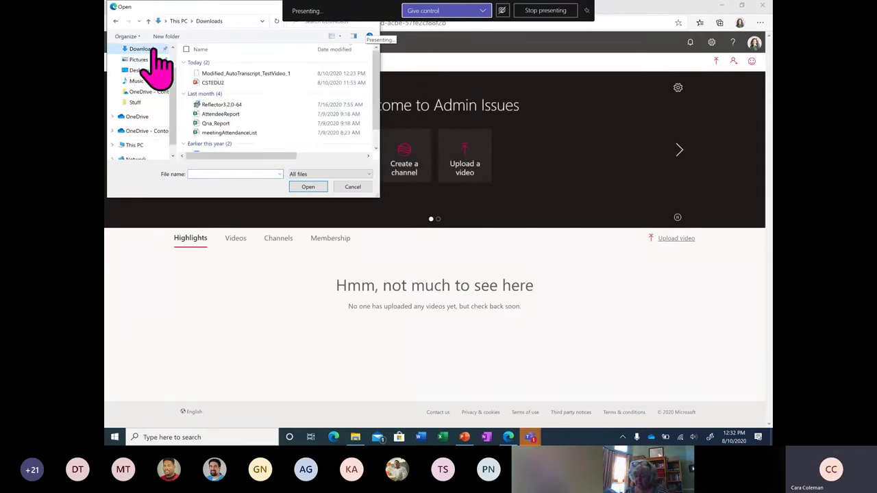
pyautogui.scroll(-1, 281, 122)
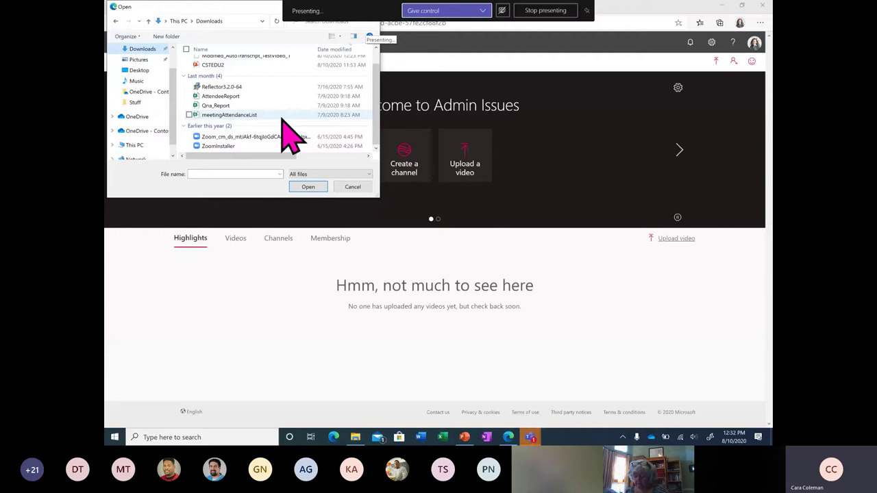
pyautogui.click(353, 187)
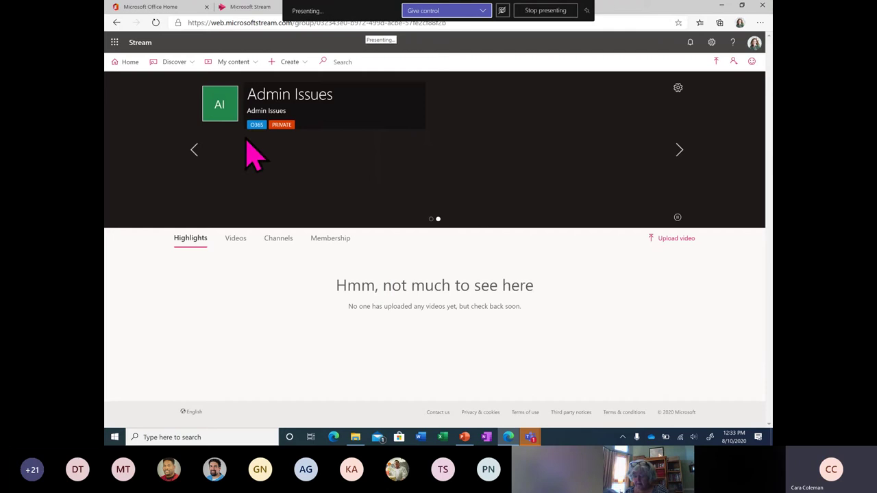
# Return to the groups list, open the Biology 10-2879 group and look over its latest videos.
pyautogui.click(116, 23)
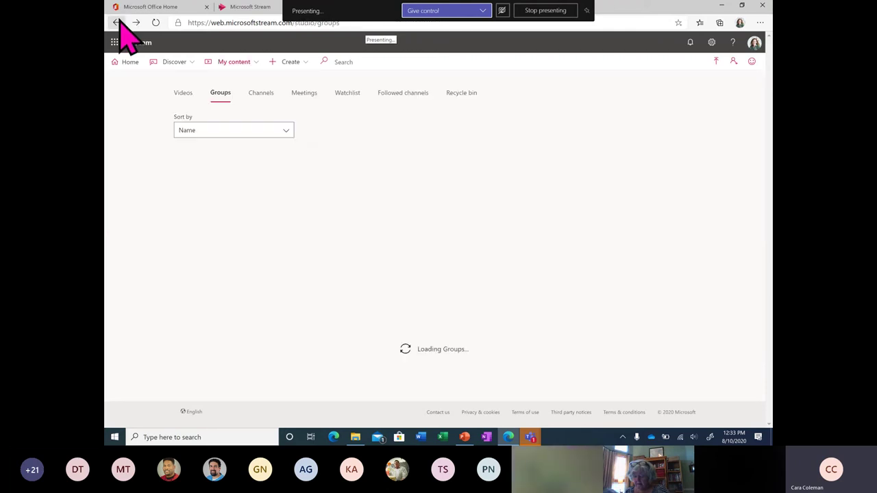
pyautogui.scroll(-3, 417, 290)
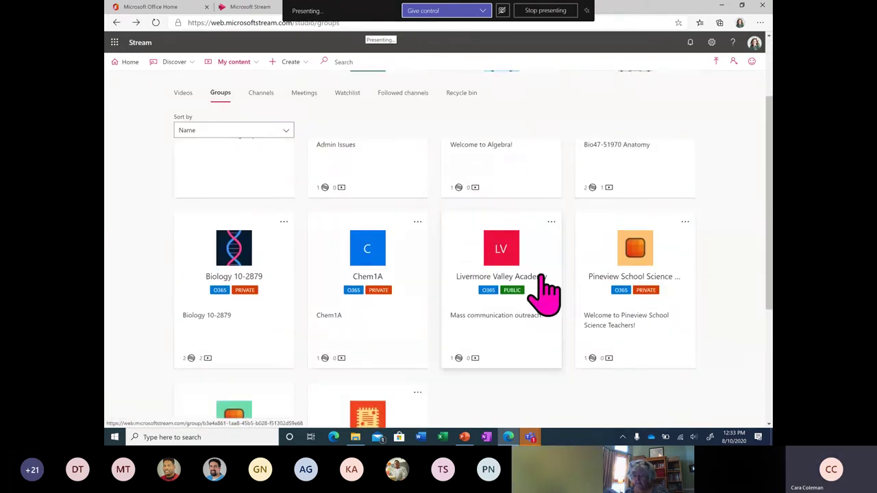
pyautogui.click(274, 278)
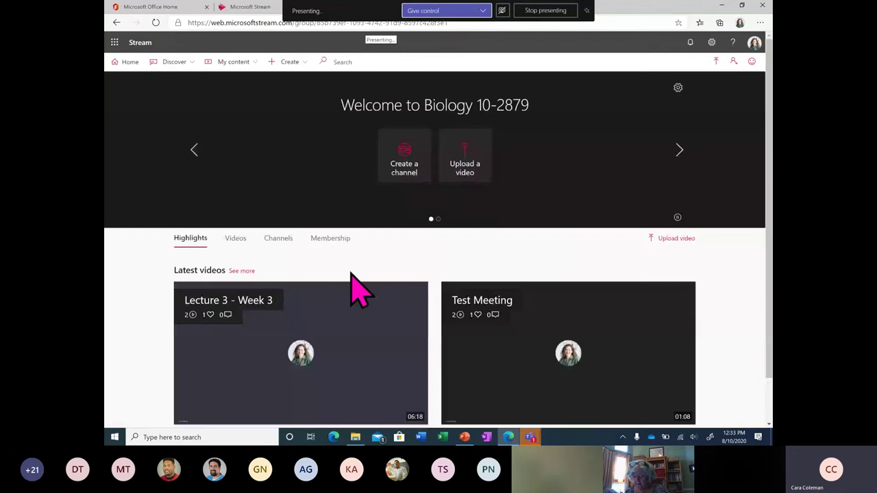
pyautogui.scroll(-2, 427, 283)
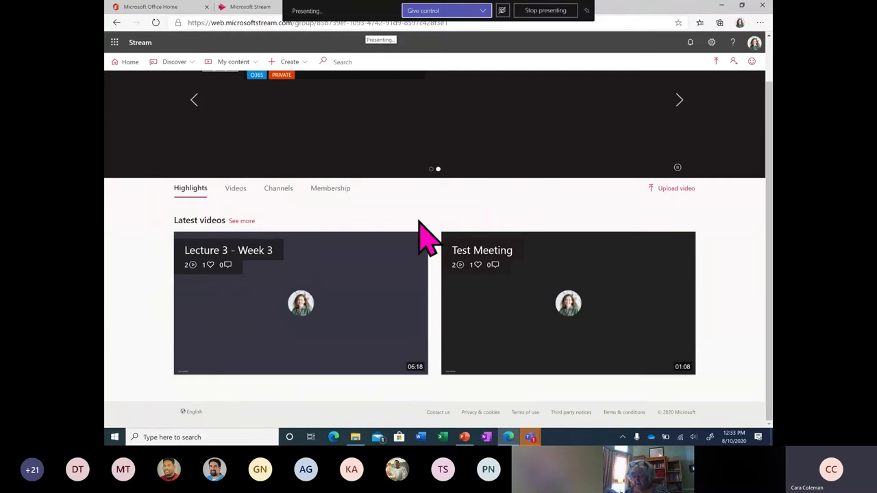
pyautogui.scroll(2, 421, 231)
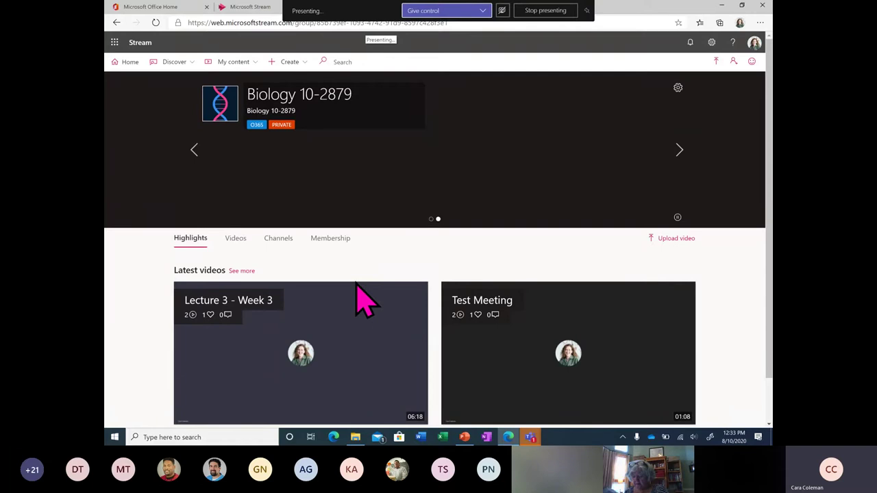
pyautogui.scroll(-2, 360, 300)
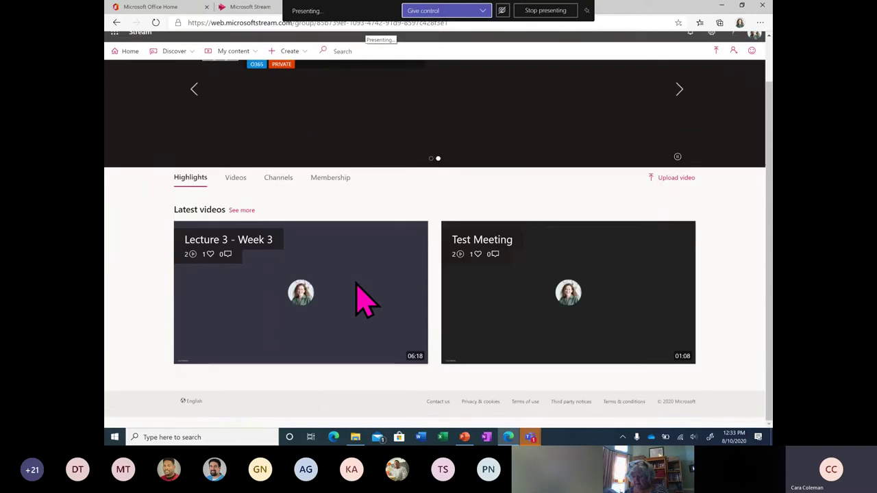
# Switch to Teams to view the Biology 10-2879 team and its weekly channels, and return to the Stream group page.
pyautogui.moveTo(477, 329)
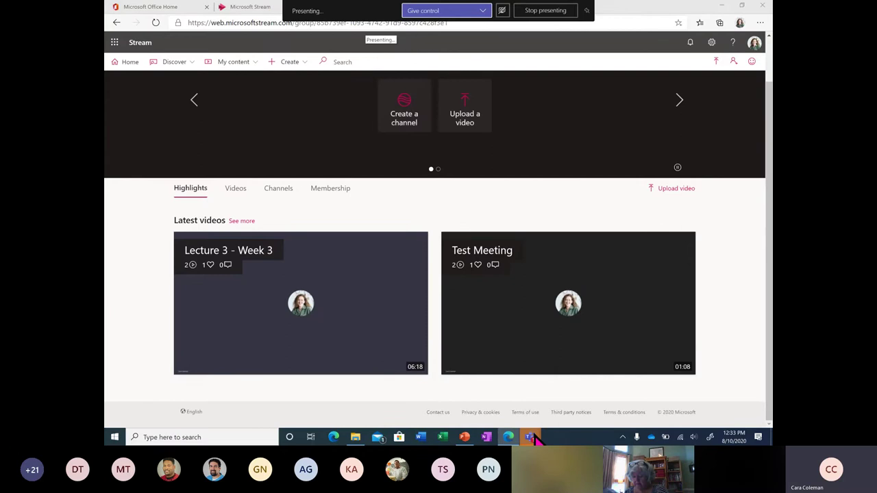
pyautogui.moveTo(529, 436)
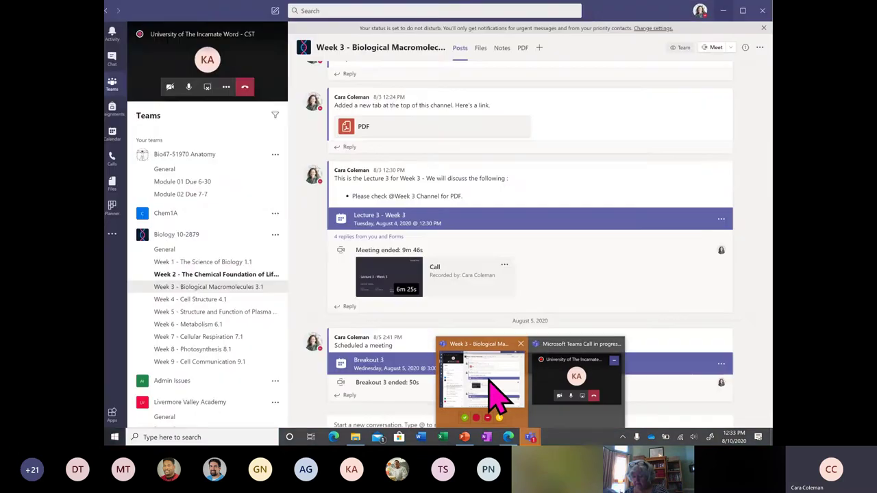
pyautogui.click(495, 394)
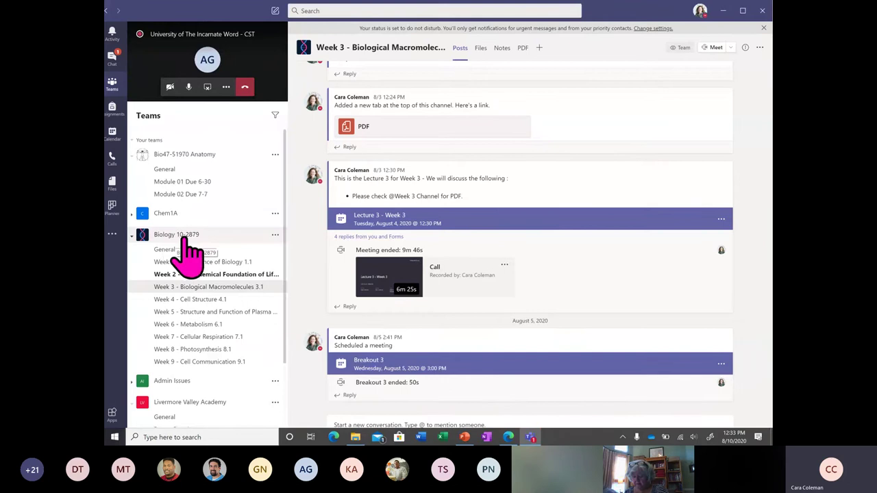
pyautogui.click(723, 10)
pyautogui.scroll(1, 339, 186)
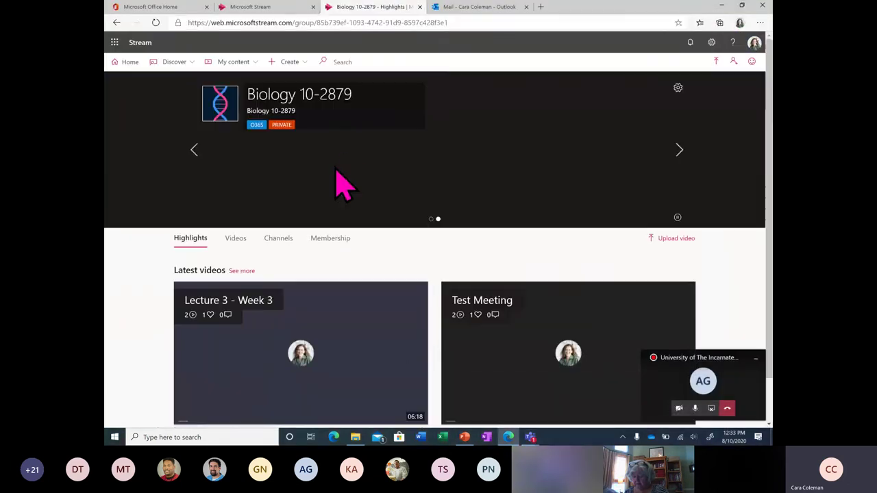
pyautogui.scroll(-1, 350, 274)
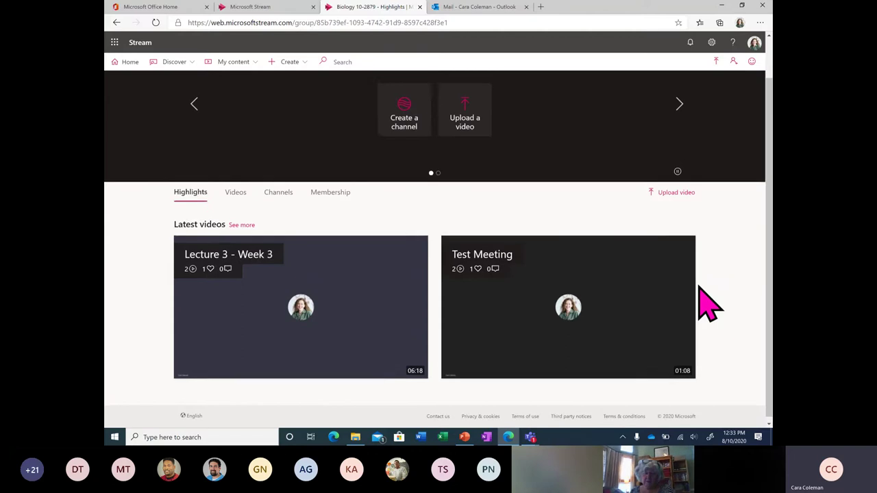
# Look over the Biology 10-2879 group's channels and videos, including the sorting options for its videos.
pyautogui.scroll(1, 416, 258)
pyautogui.click(287, 240)
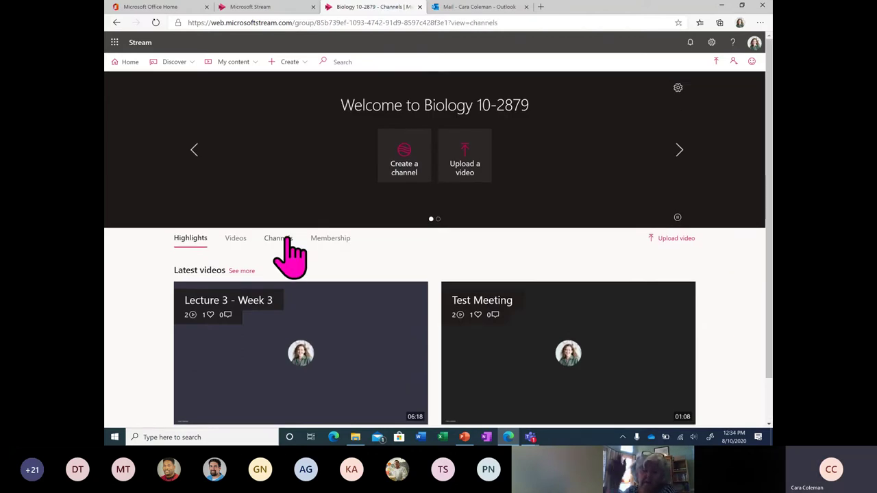
pyautogui.scroll(-1, 252, 355)
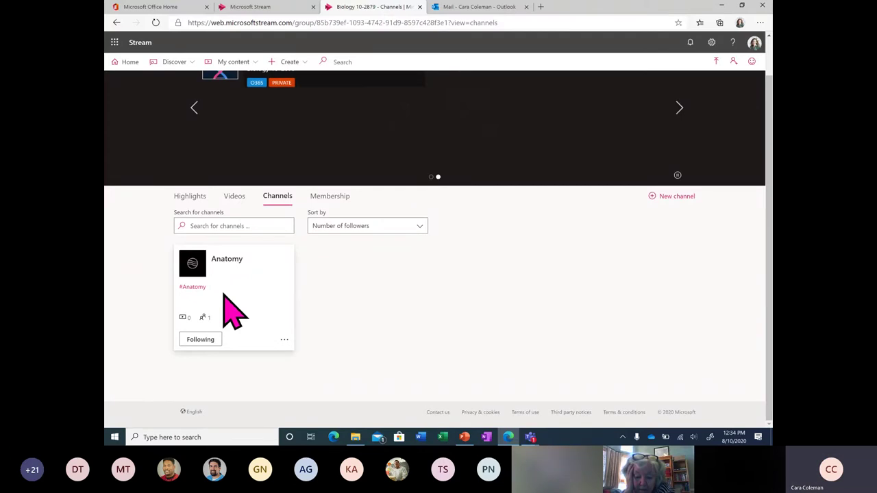
pyautogui.click(234, 196)
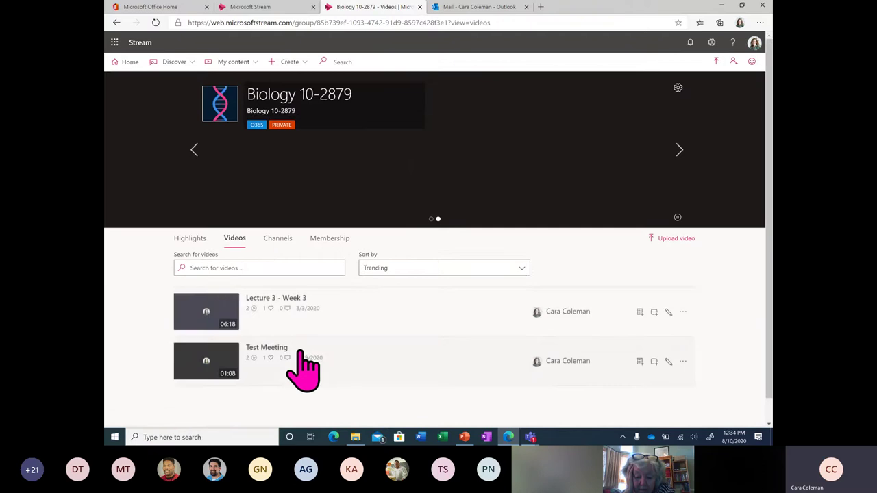
pyautogui.scroll(-1, 305, 367)
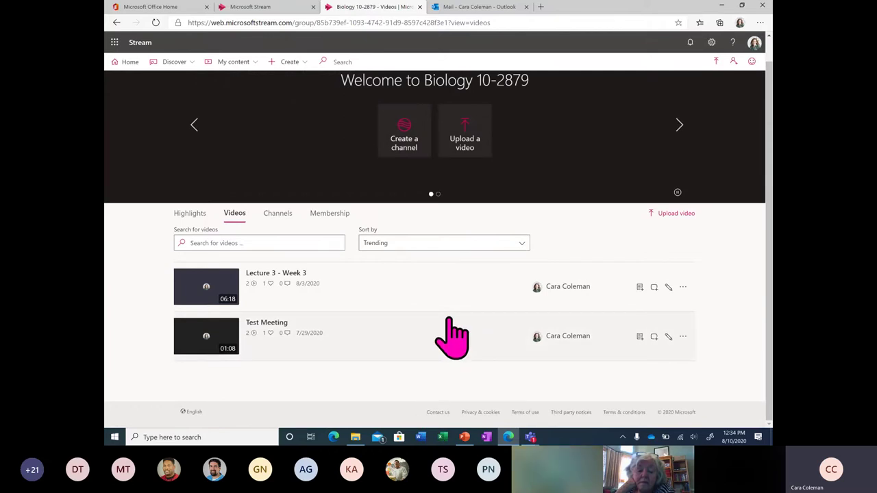
pyautogui.click(454, 244)
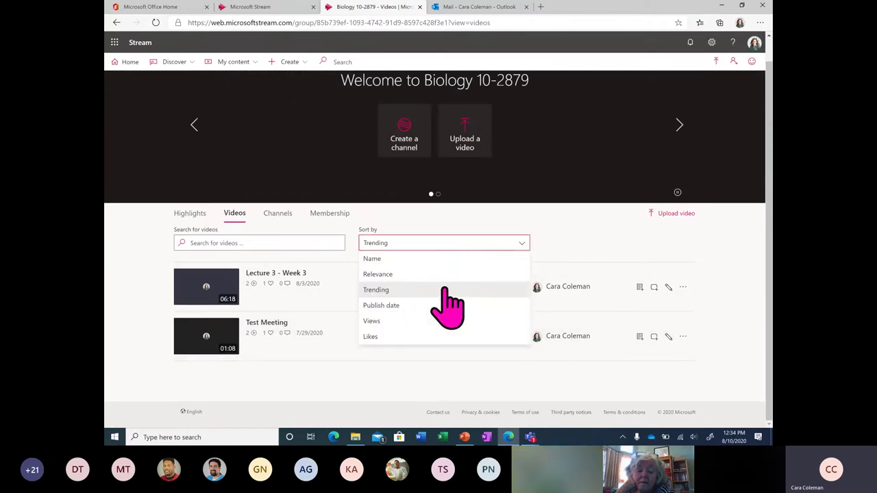
pyautogui.click(285, 266)
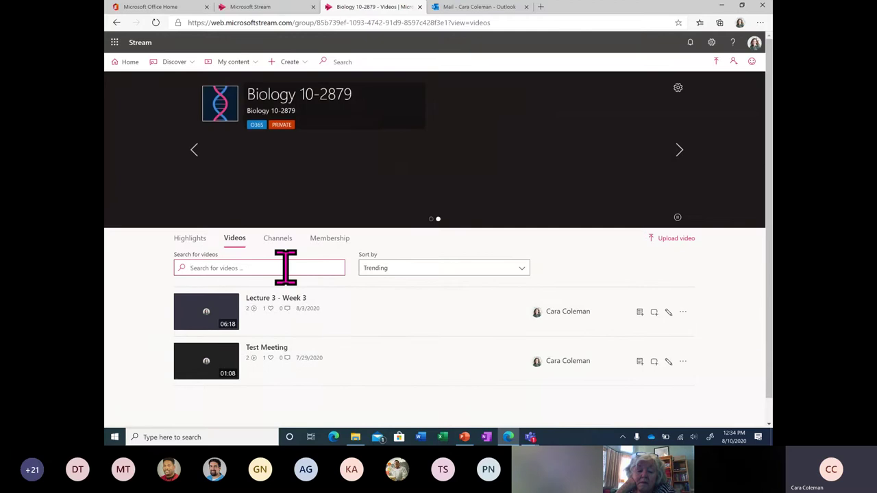
# Start a new channel named Organs from the Biology 10-2879 group's channels and read the channel access explanation.
pyautogui.click(281, 239)
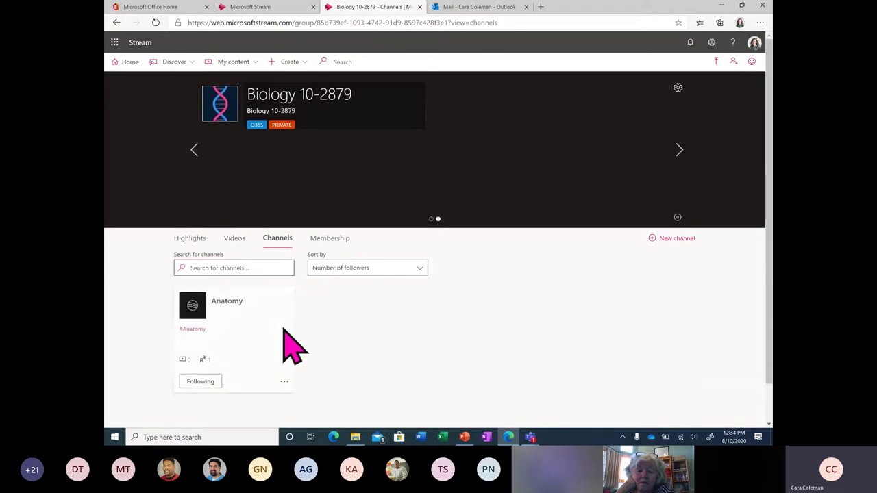
pyautogui.scroll(-1, 285, 334)
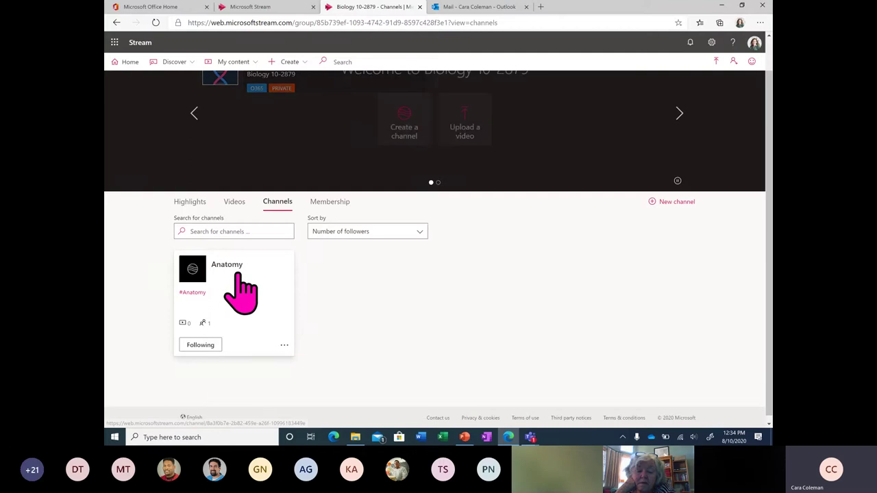
pyautogui.click(678, 204)
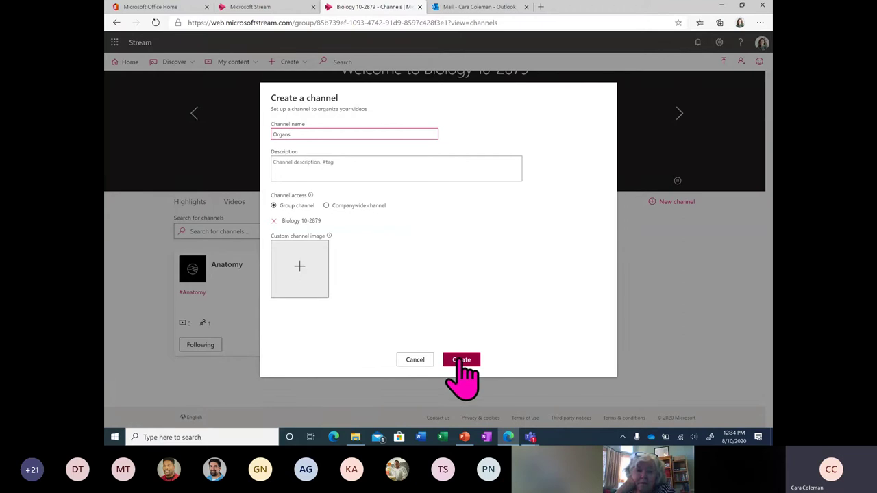
pyautogui.moveTo(290, 198)
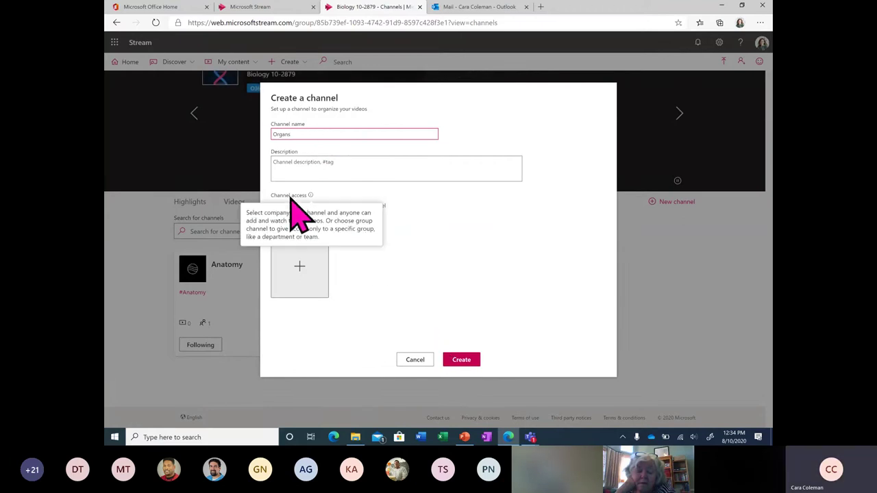
pyautogui.click(305, 216)
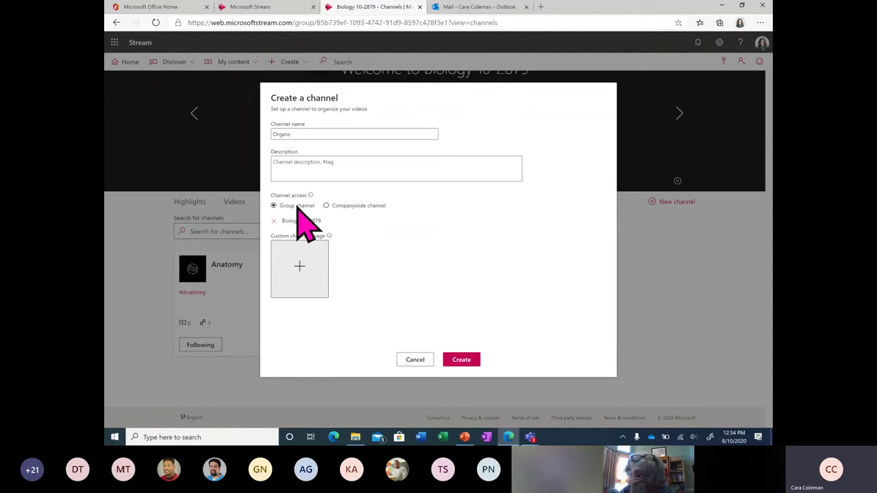
# Try companywide access, set the Organs channel back to a group channel for Biology 10-2879, and create it.
pyautogui.click(342, 205)
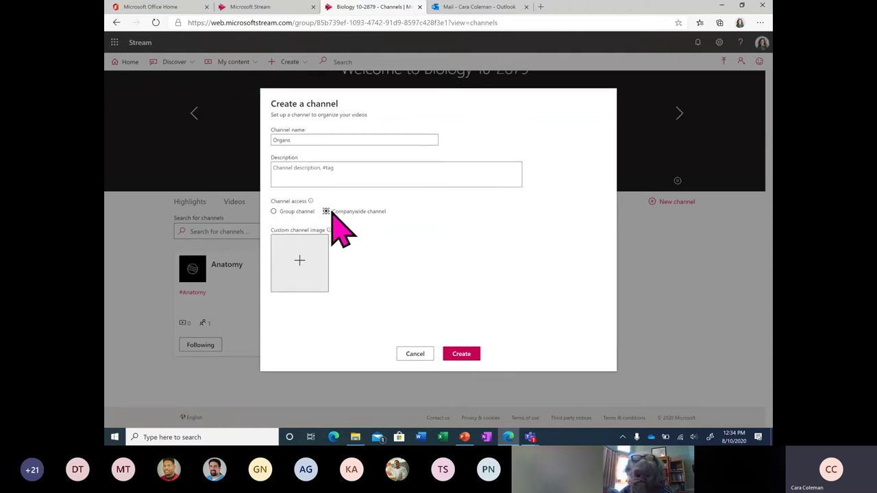
pyautogui.click(297, 212)
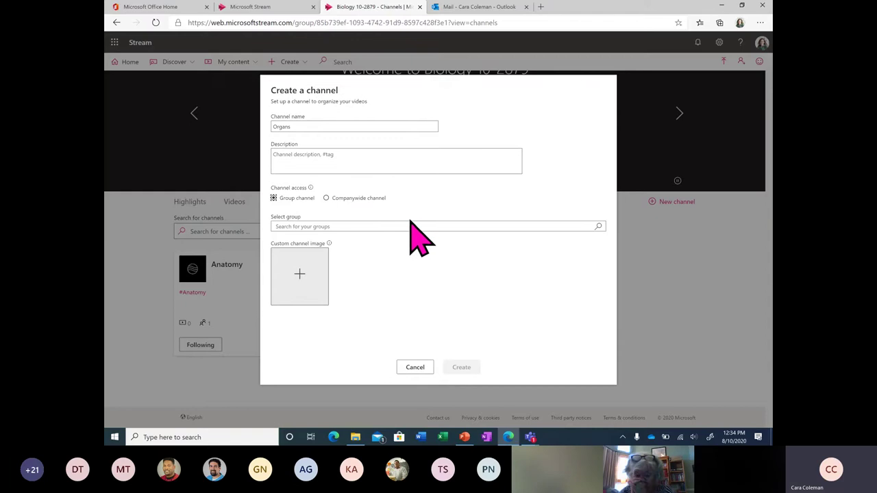
pyautogui.click(367, 226)
pyautogui.write('Biol')
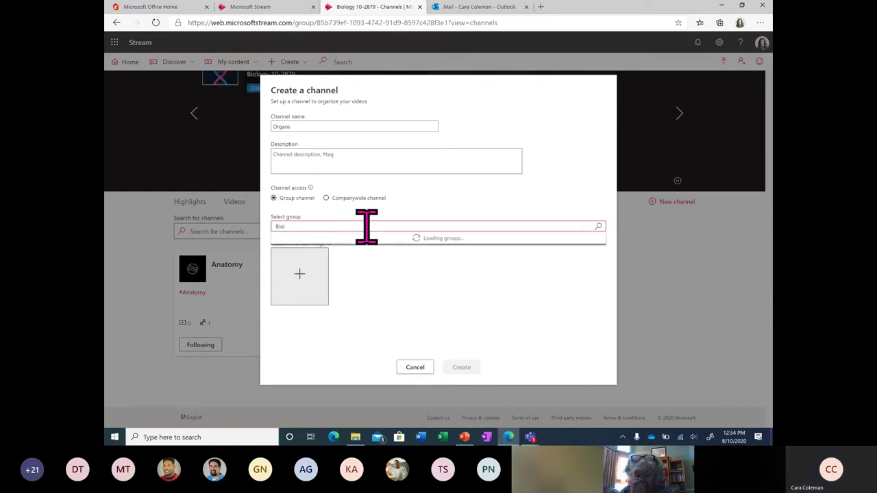
pyautogui.click(376, 239)
pyautogui.click(463, 360)
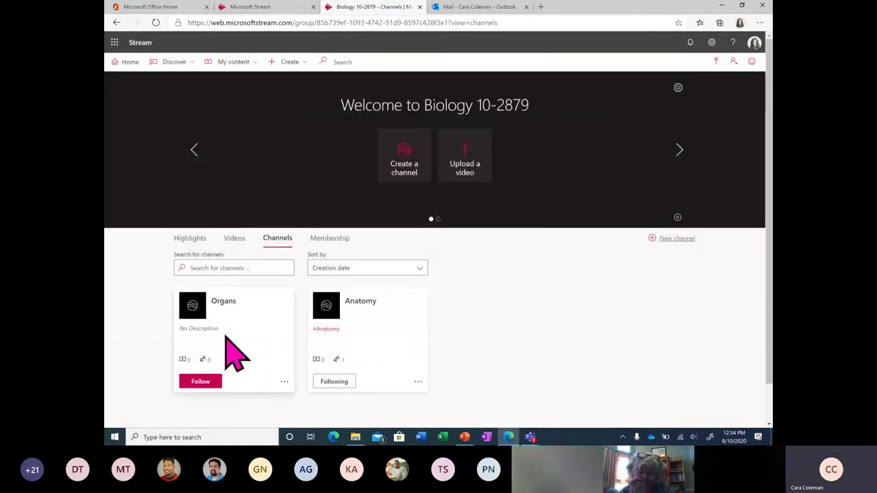
# Open the Anatomy channel, view its file selection for uploads, cancel it and return to the group's channels.
pyautogui.click(358, 304)
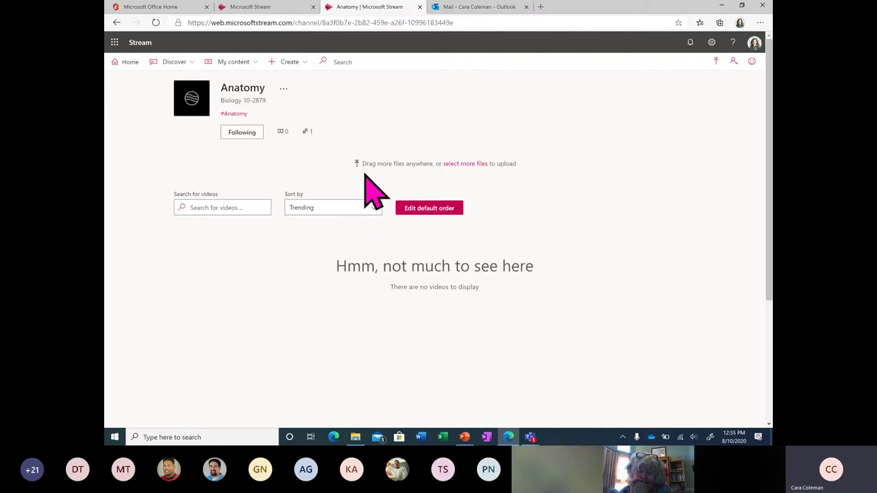
pyautogui.click(453, 164)
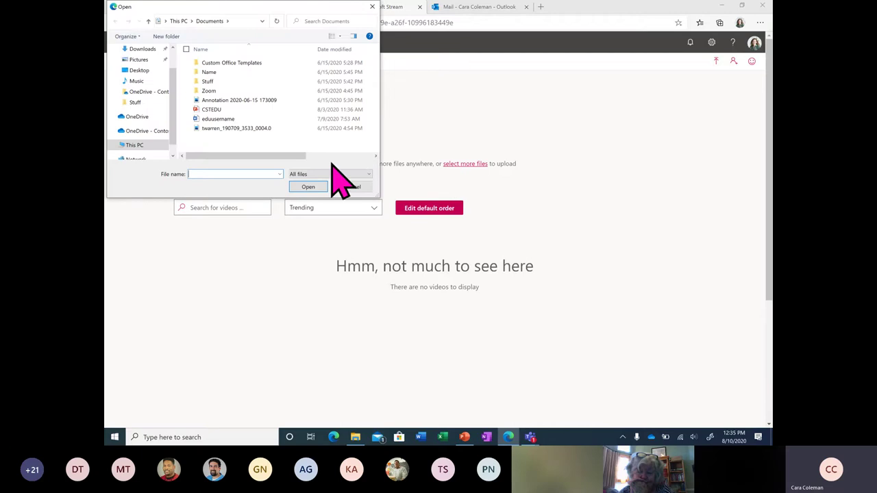
pyautogui.click(352, 187)
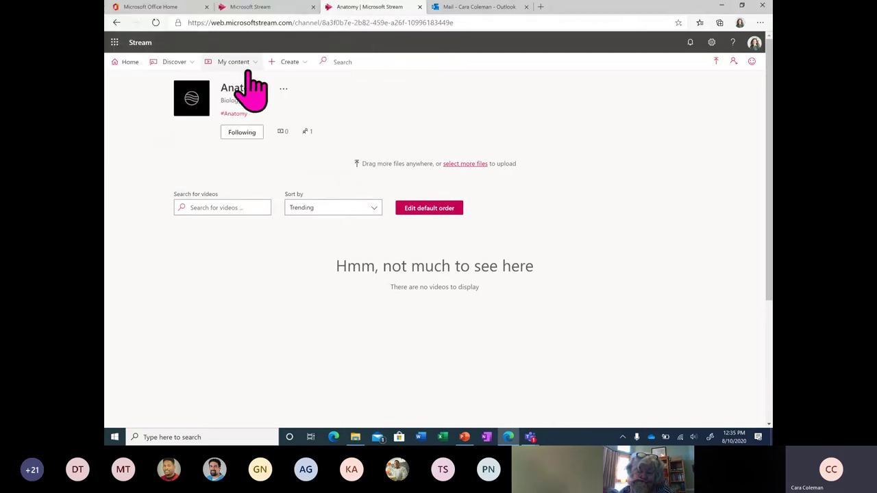
pyautogui.click(116, 23)
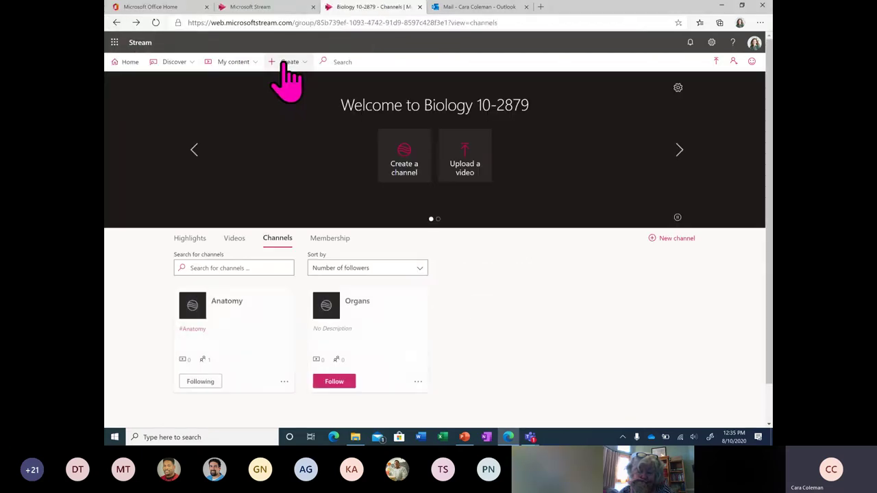
pyautogui.click(289, 62)
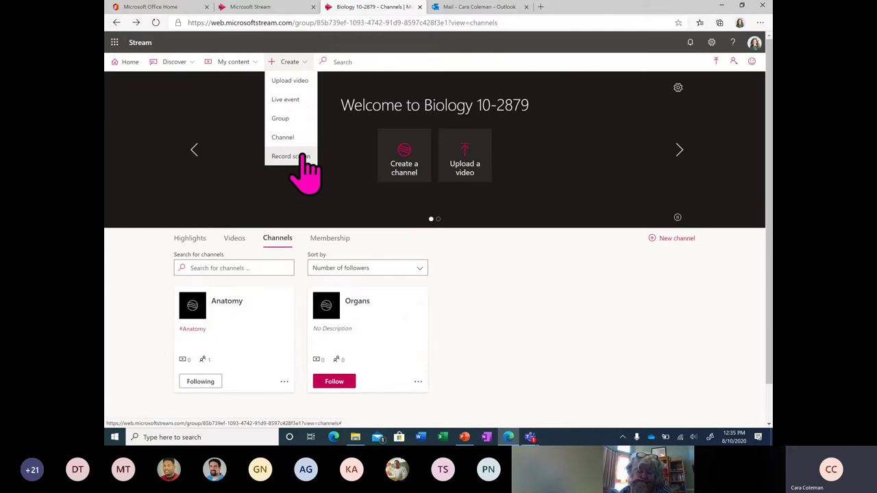
pyautogui.click(473, 275)
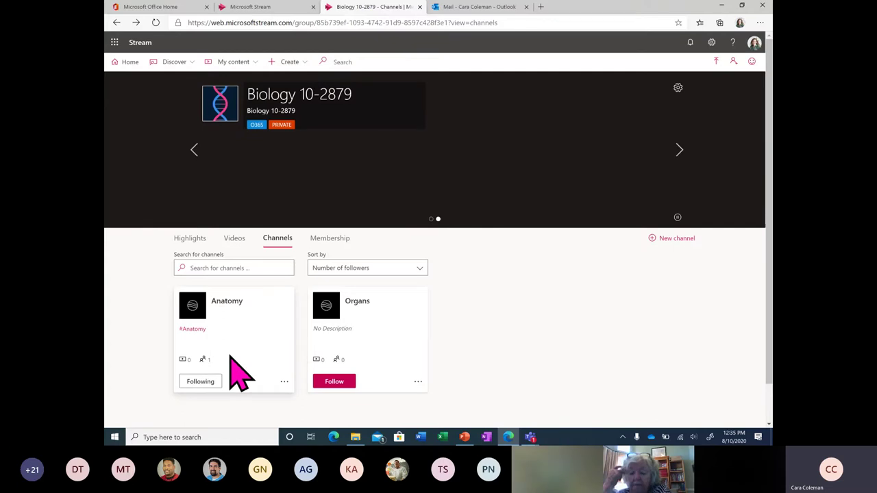
# Review the Biology 10-2879 group's video list and return to its Anatomy and Organs channels.
pyautogui.click(237, 240)
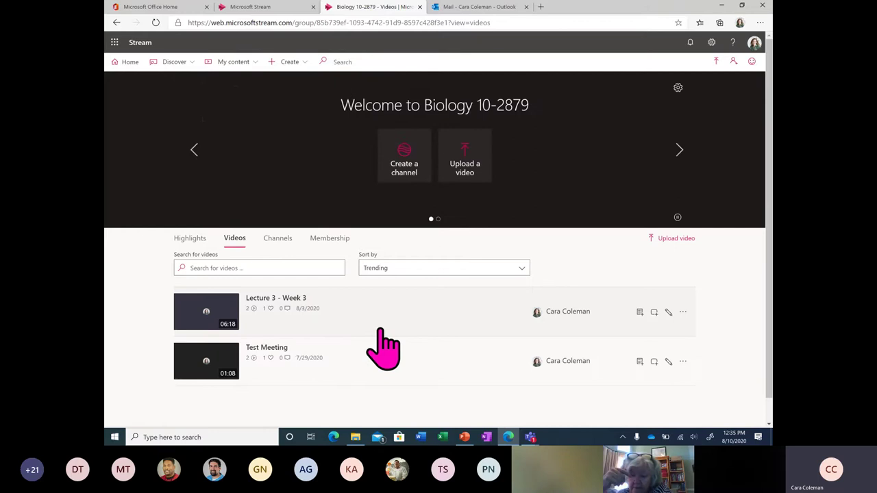
pyautogui.scroll(-1, 383, 350)
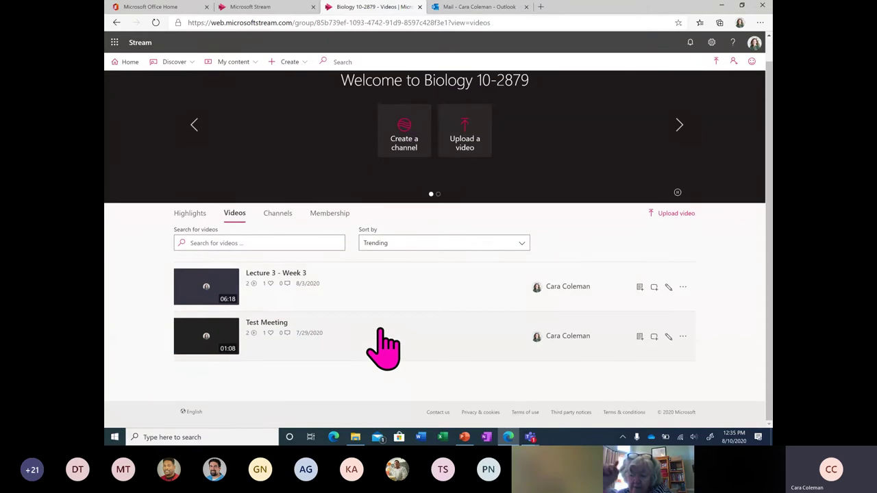
pyautogui.scroll(1, 412, 146)
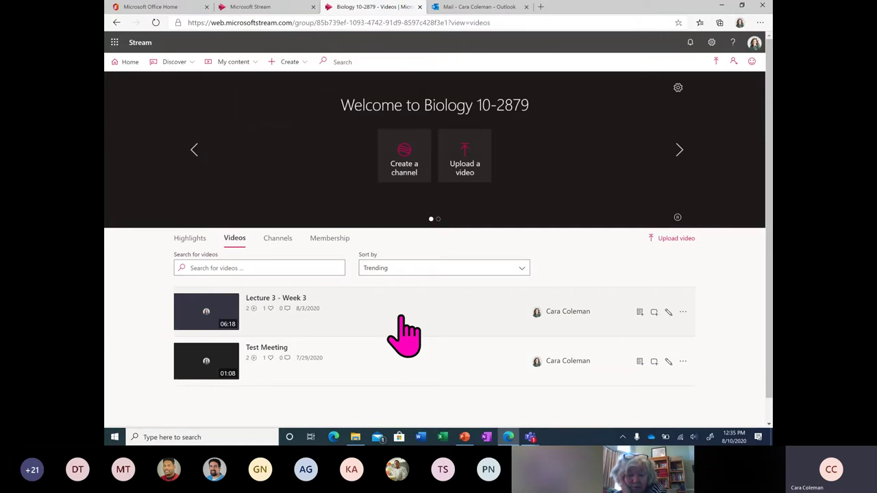
pyautogui.click(278, 239)
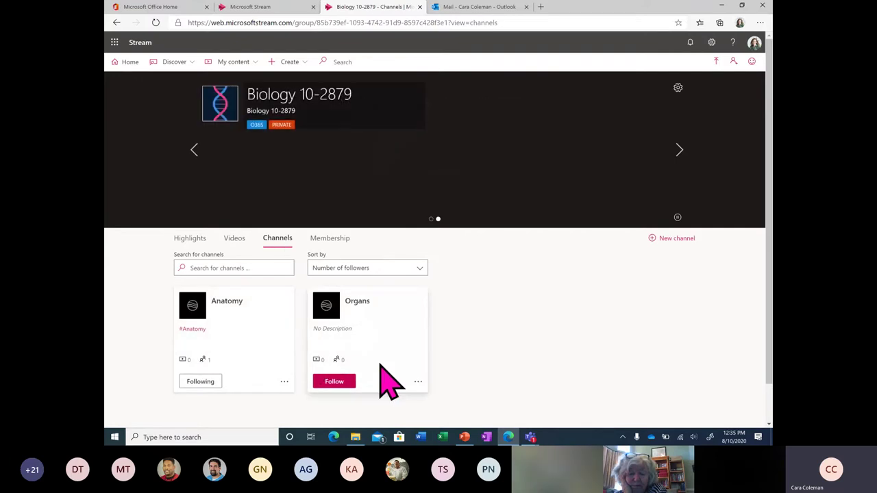
pyautogui.scroll(-2, 382, 366)
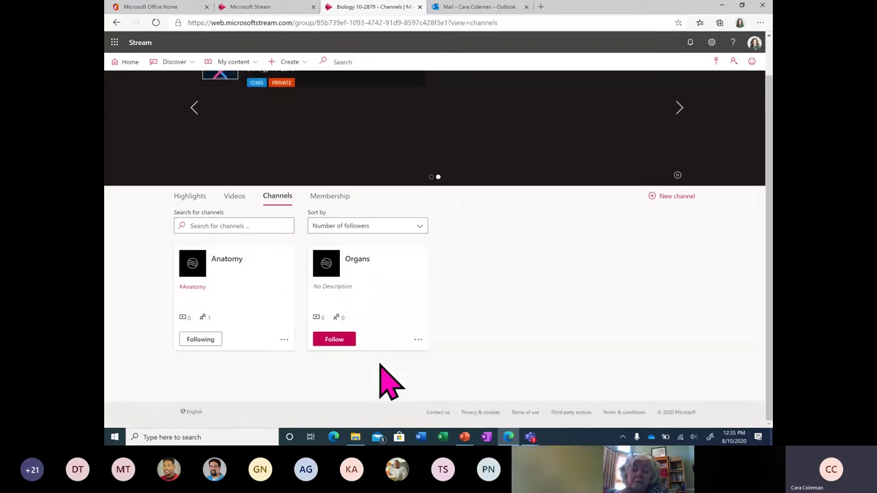
pyautogui.scroll(2, 381, 365)
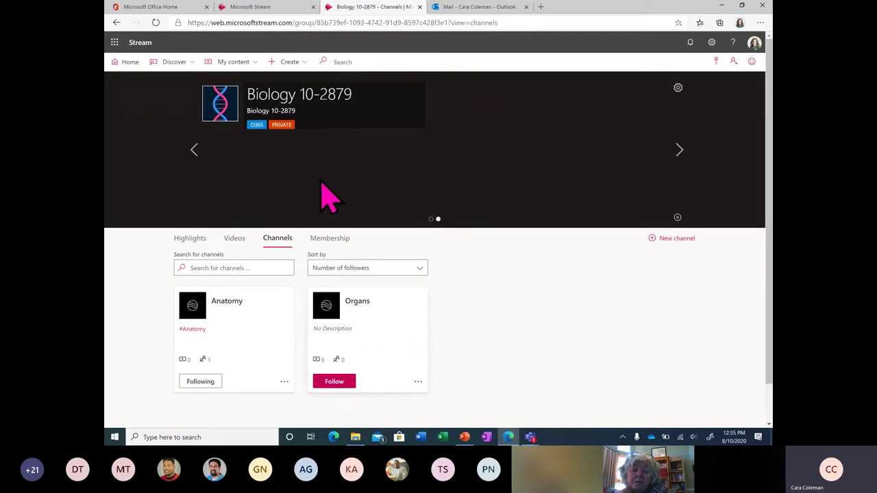
pyautogui.click(157, 63)
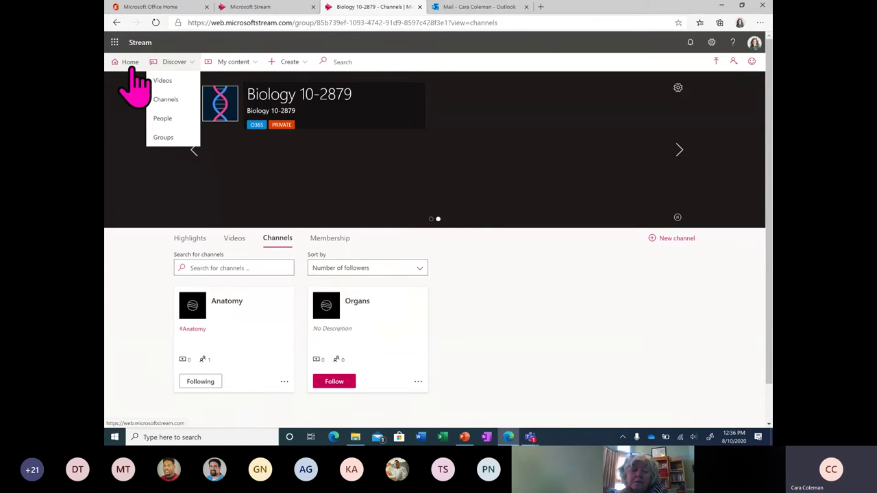
pyautogui.click(256, 65)
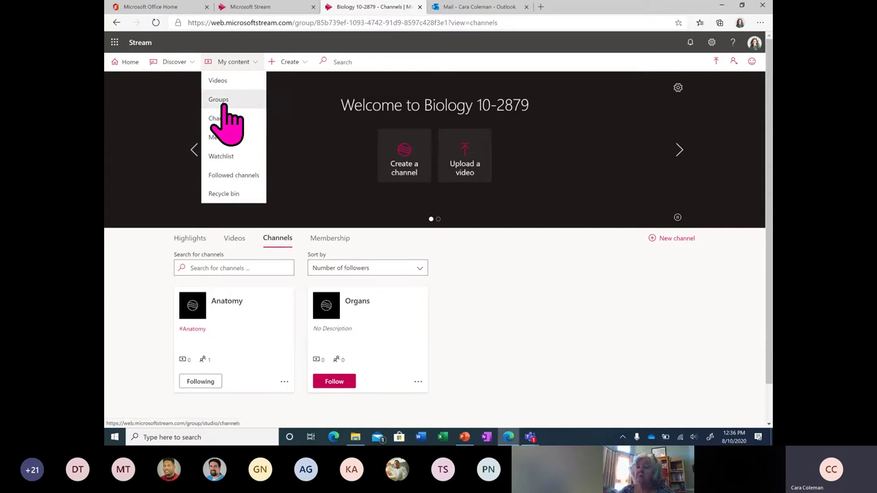
pyautogui.click(176, 63)
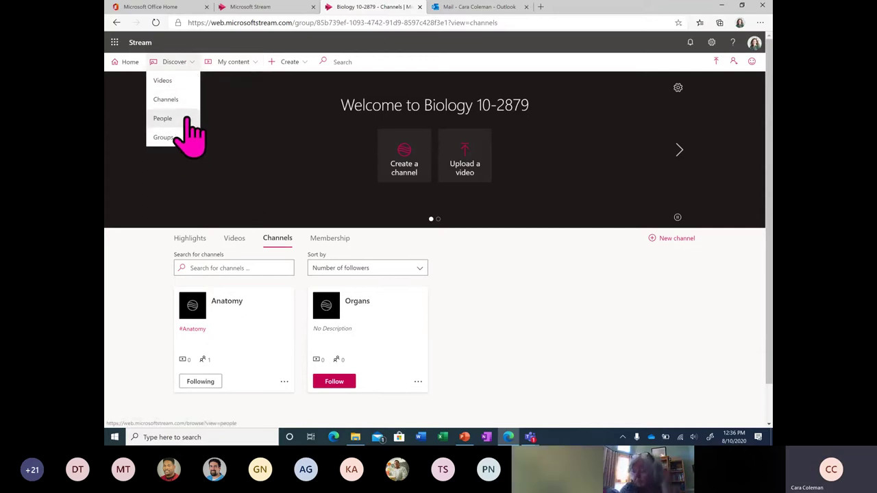
# Browse all discoverable channels, review the trending videos, and return to the channel list.
pyautogui.click(166, 100)
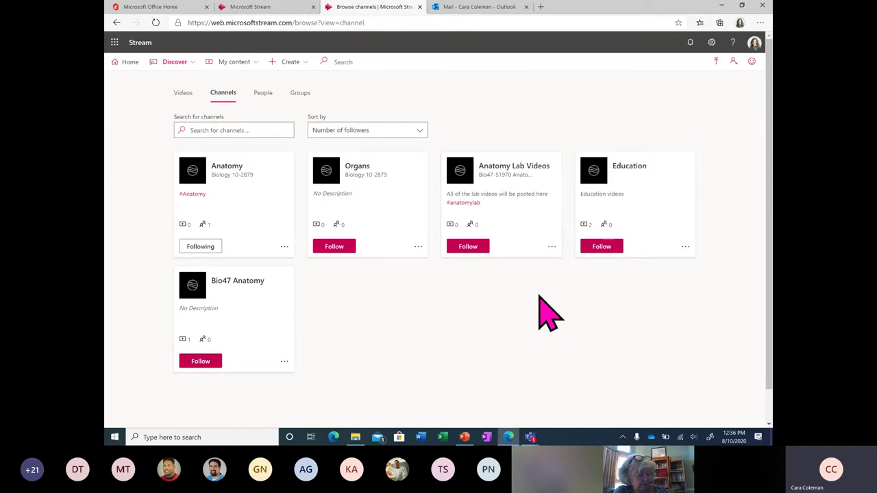
pyautogui.click(183, 96)
pyautogui.scroll(-3, 333, 302)
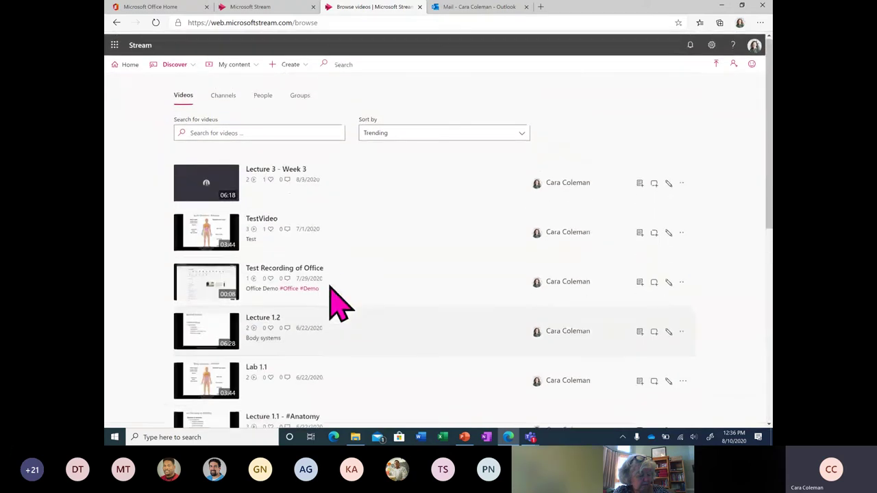
pyautogui.click(224, 95)
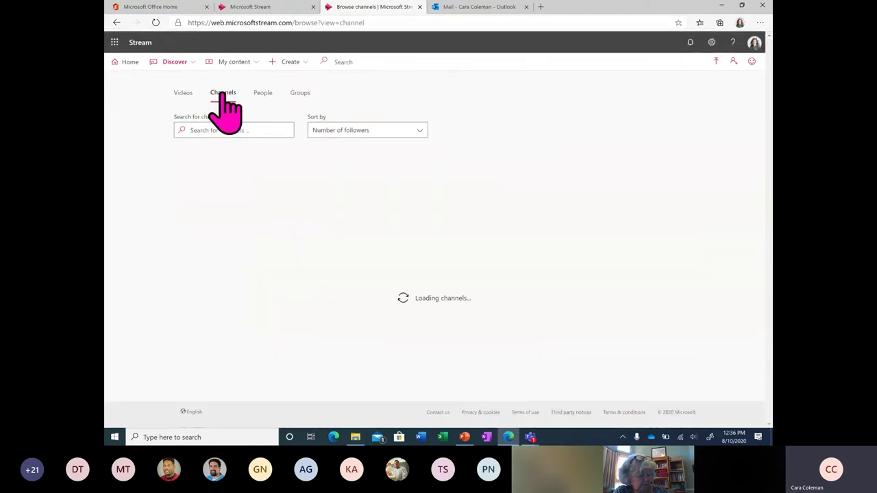
# Search people by first name, open the matching person's profile and review the videos listed there.
pyautogui.click(263, 94)
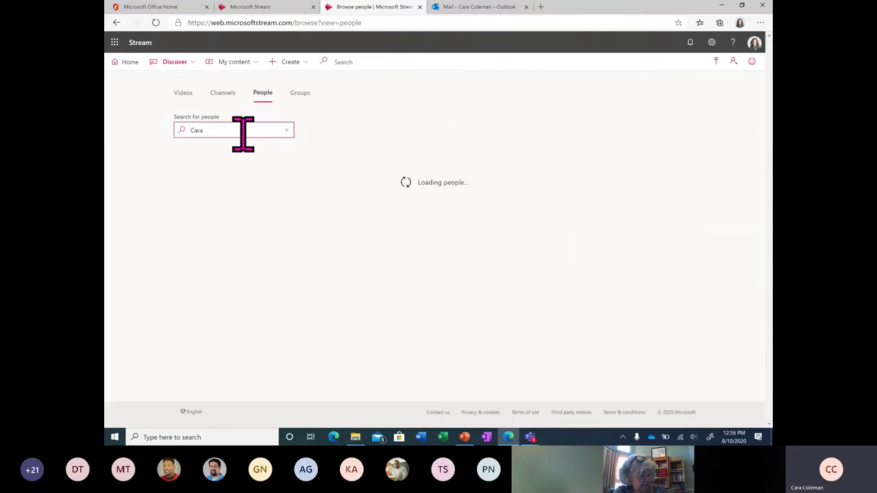
pyautogui.click(249, 205)
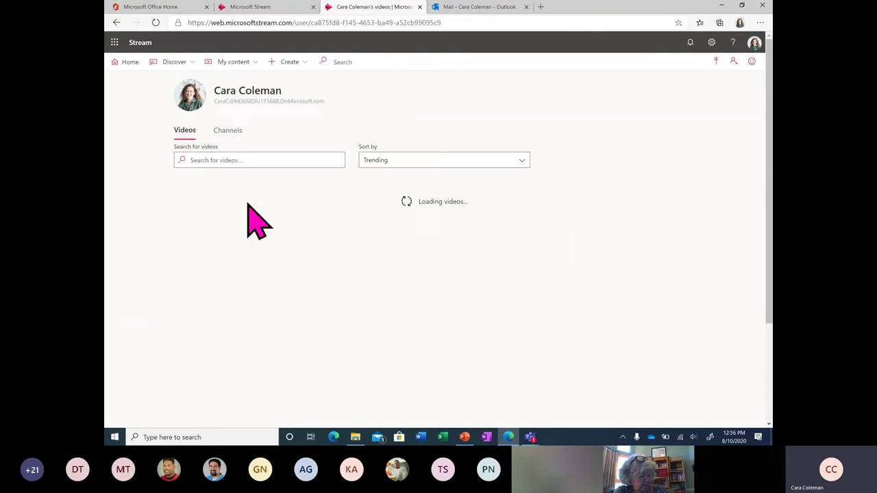
pyautogui.scroll(-1, 289, 346)
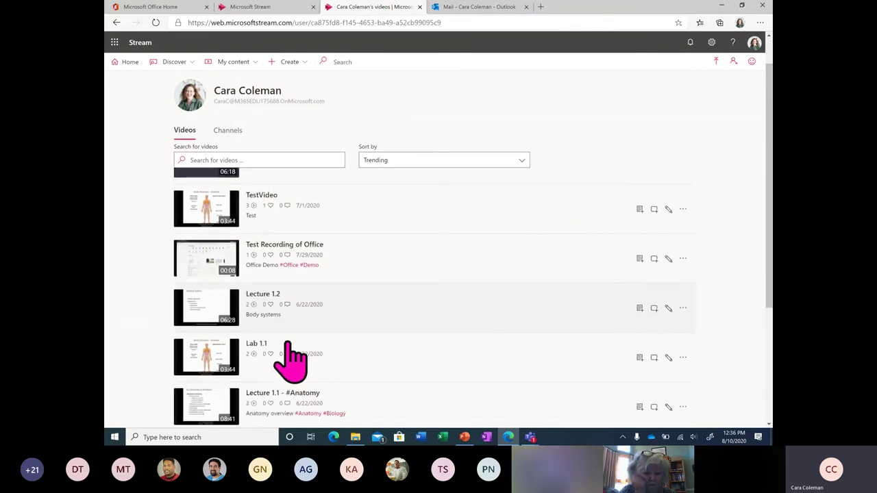
pyautogui.scroll(-3, 290, 356)
pyautogui.scroll(1, 290, 357)
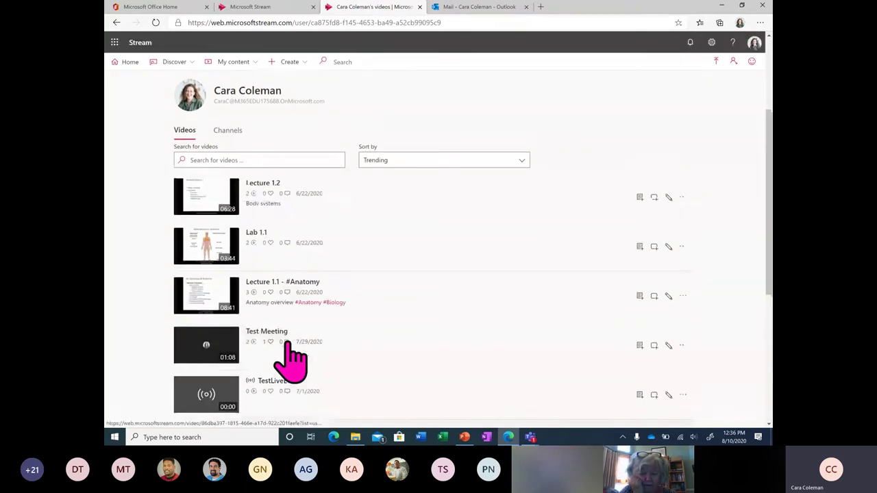
pyautogui.scroll(2, 289, 357)
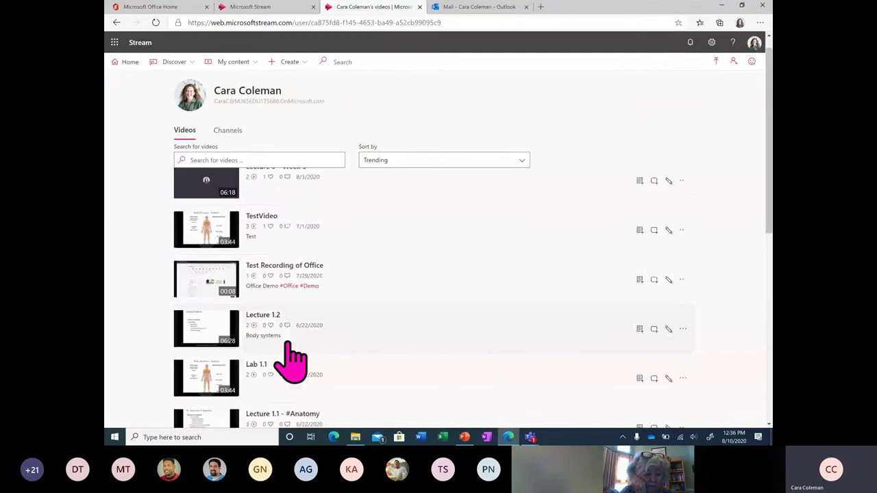
pyautogui.scroll(1, 289, 362)
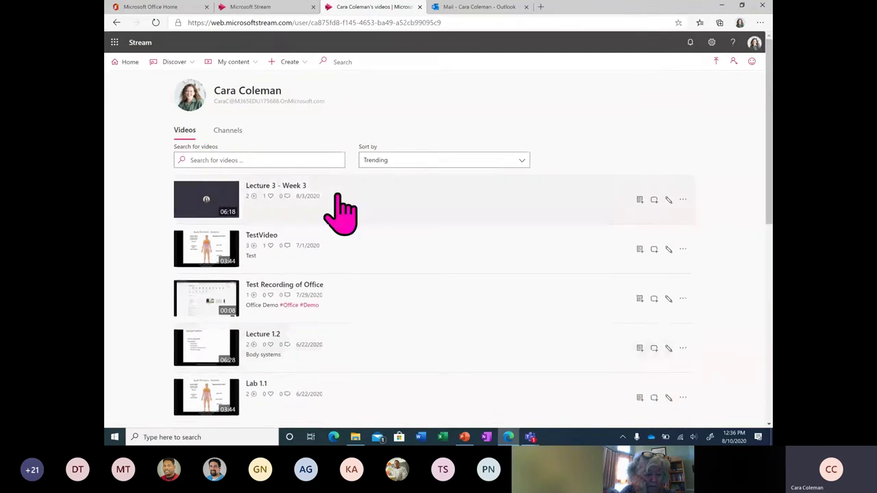
# Review your own meetings, channels, groups and videos in Stream, and return to the home page.
pyautogui.moveTo(254, 69)
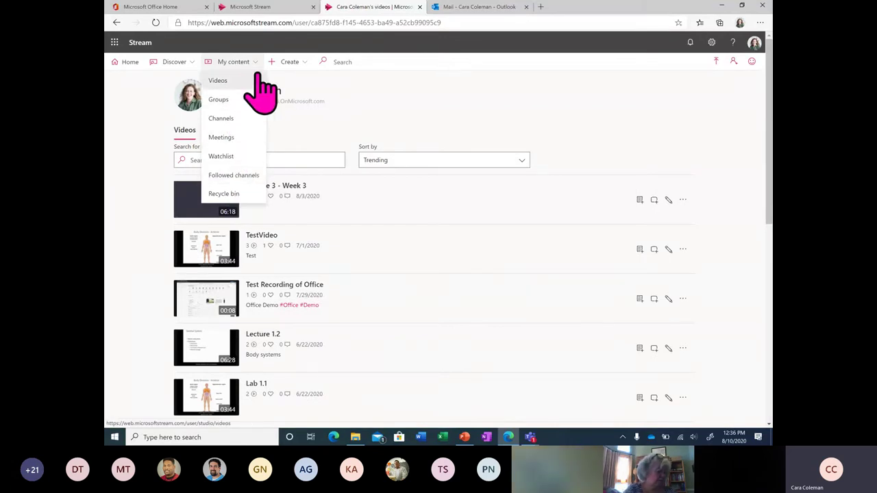
pyautogui.click(247, 137)
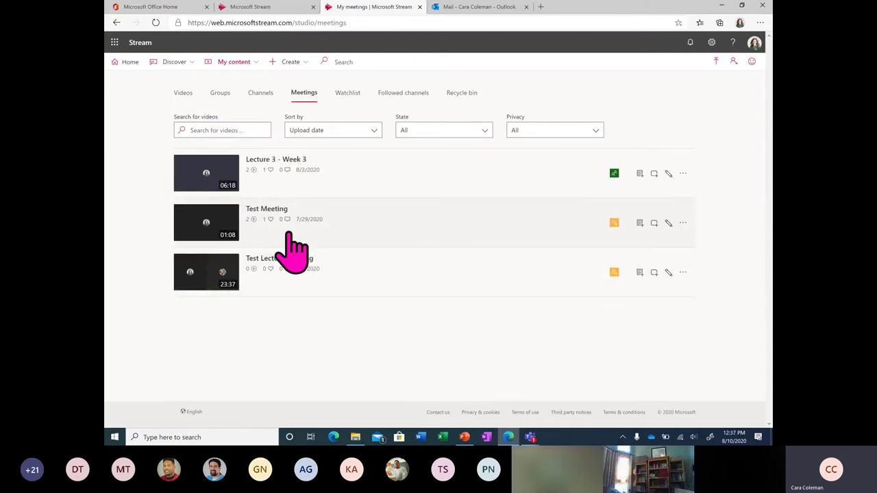
pyautogui.click(265, 95)
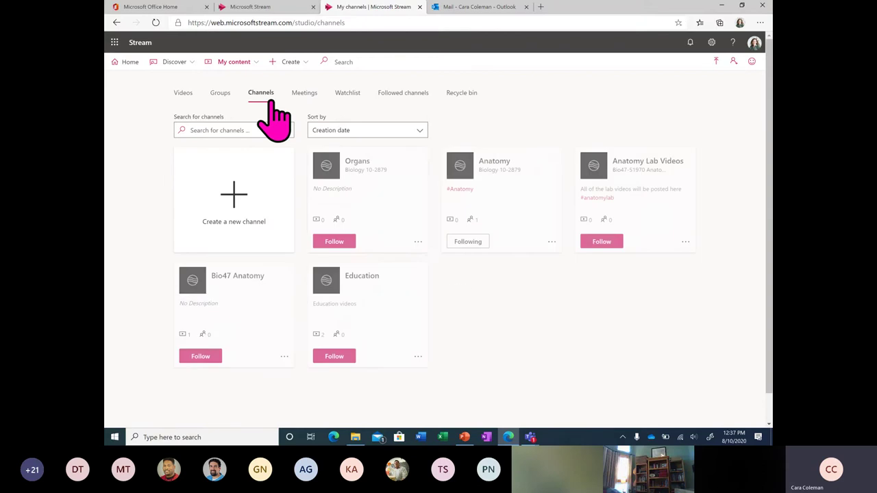
pyautogui.click(218, 96)
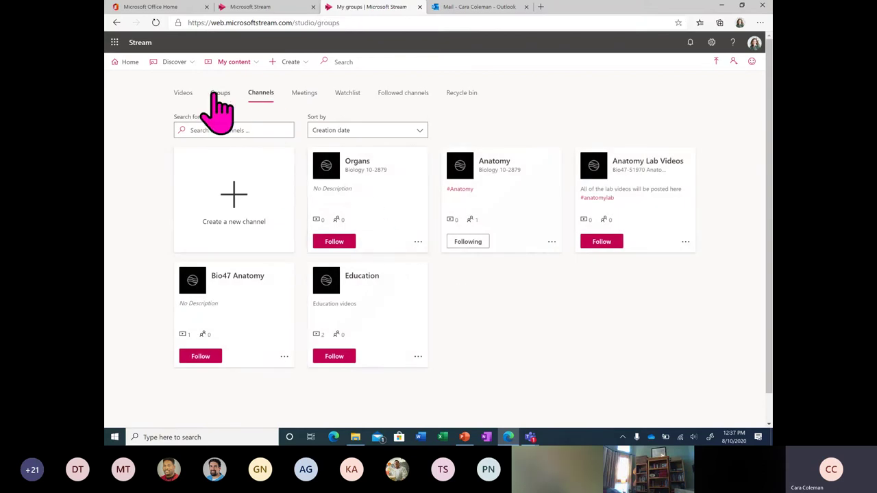
pyautogui.scroll(-3, 407, 266)
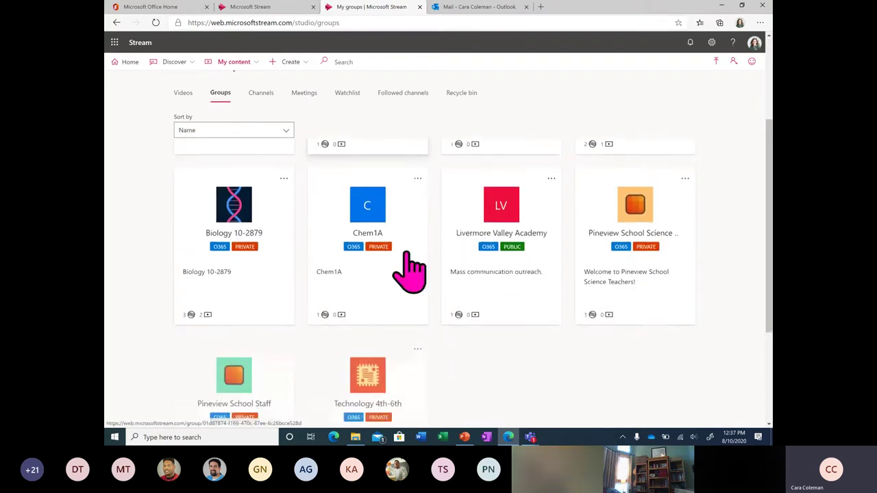
pyautogui.scroll(3, 407, 266)
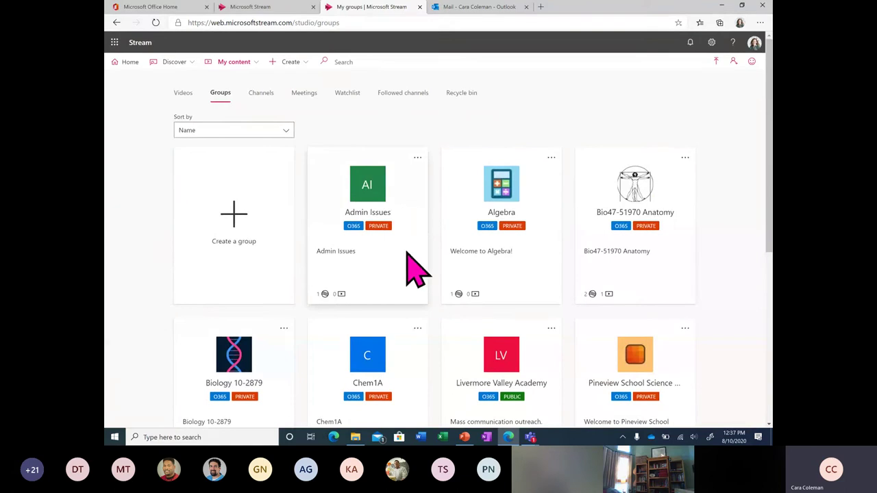
pyautogui.click(183, 96)
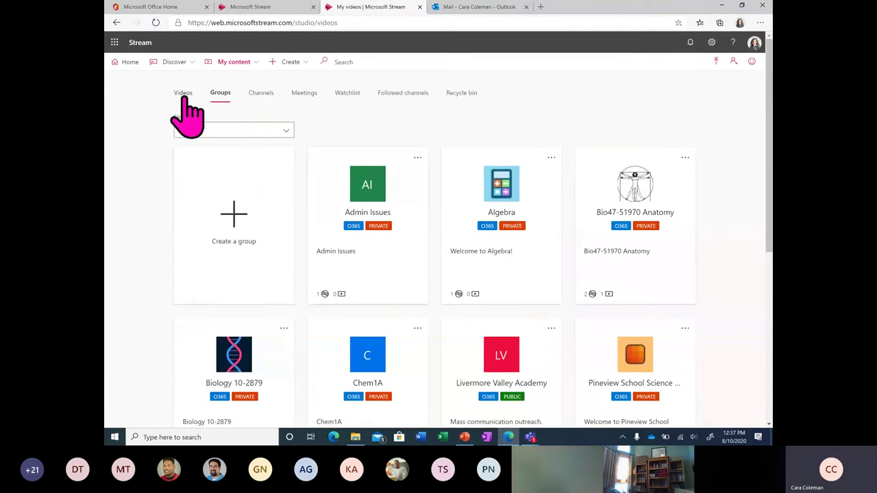
pyautogui.click(128, 65)
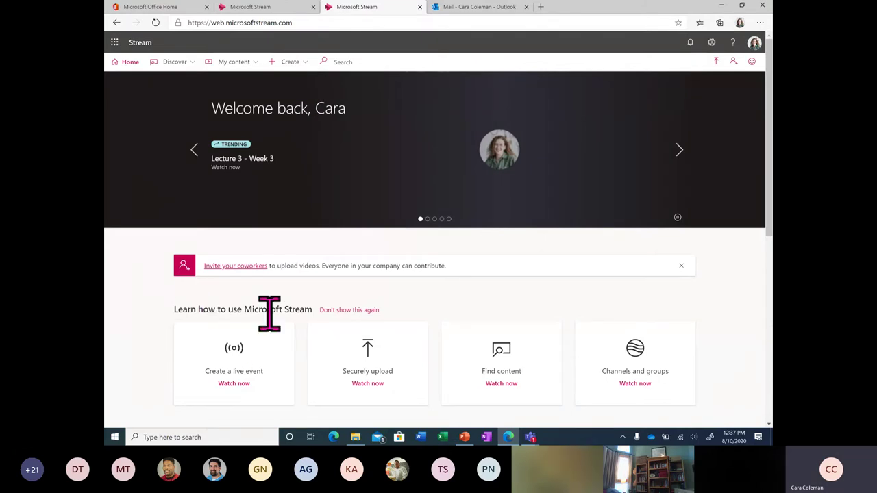
# Open the Lab 1.1 video from your own videos, pause its playback and mute the sound.
pyautogui.click(173, 62)
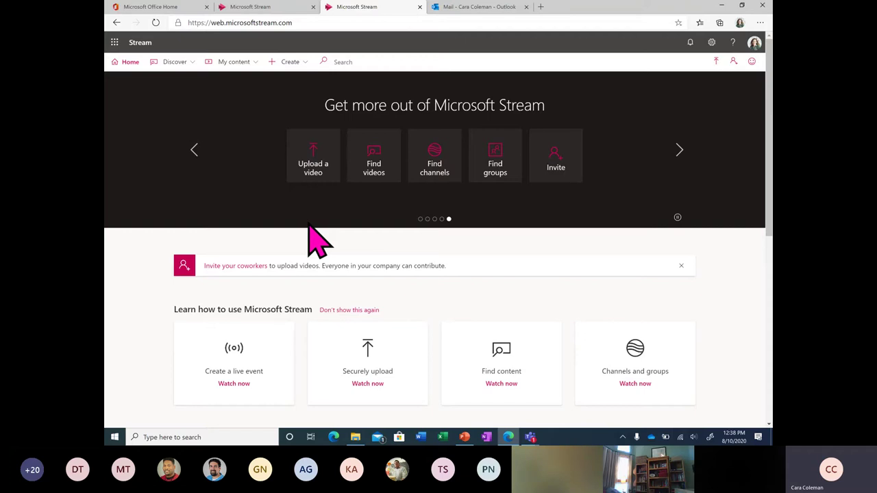
pyautogui.click(218, 63)
pyautogui.click(226, 81)
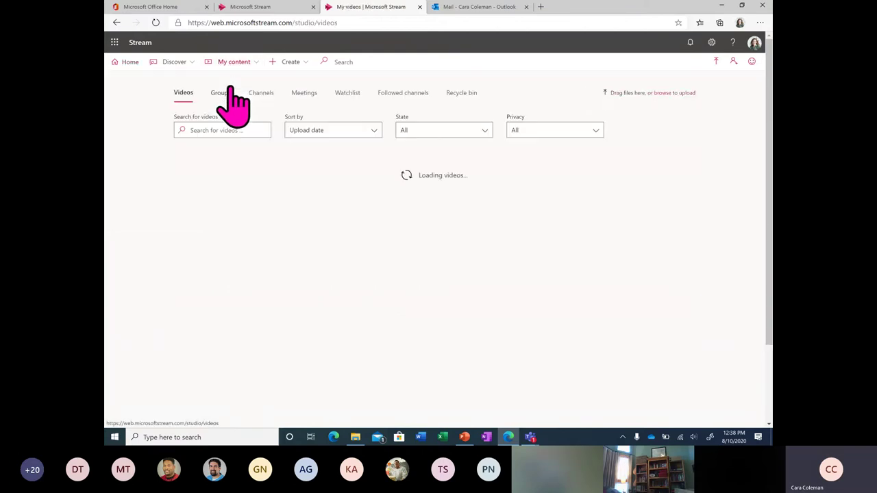
pyautogui.scroll(-3, 345, 306)
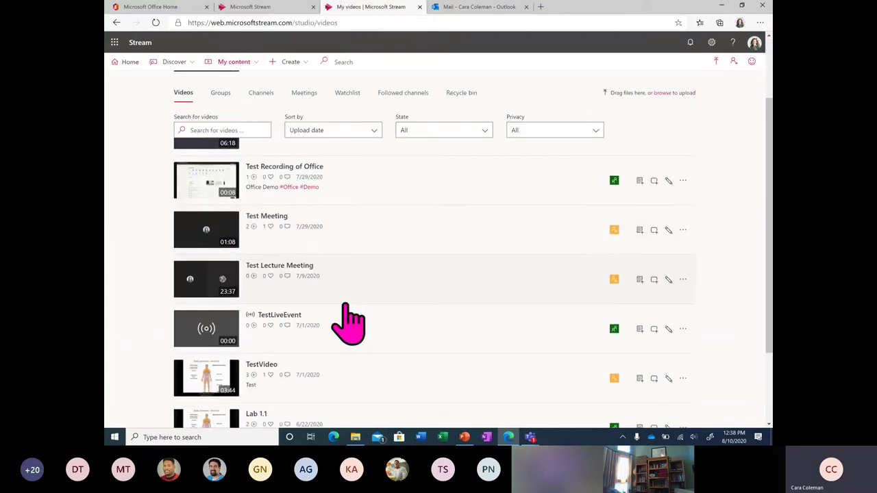
pyautogui.scroll(-2, 346, 315)
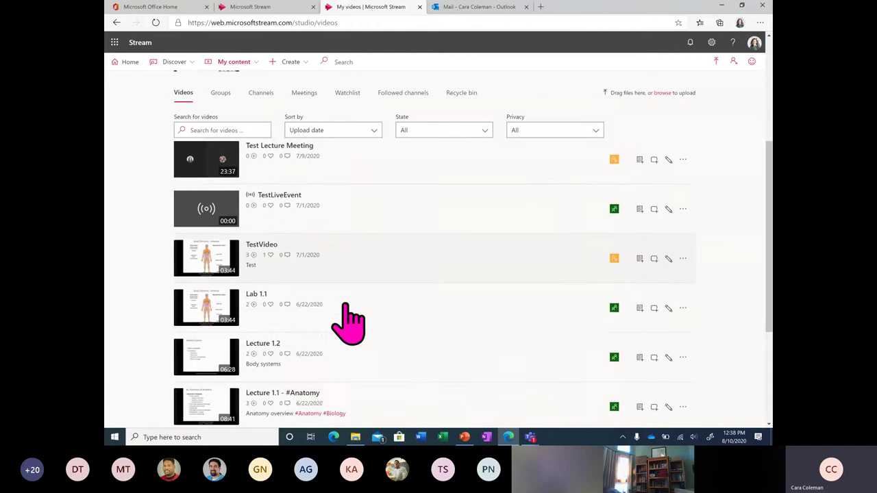
pyautogui.click(263, 283)
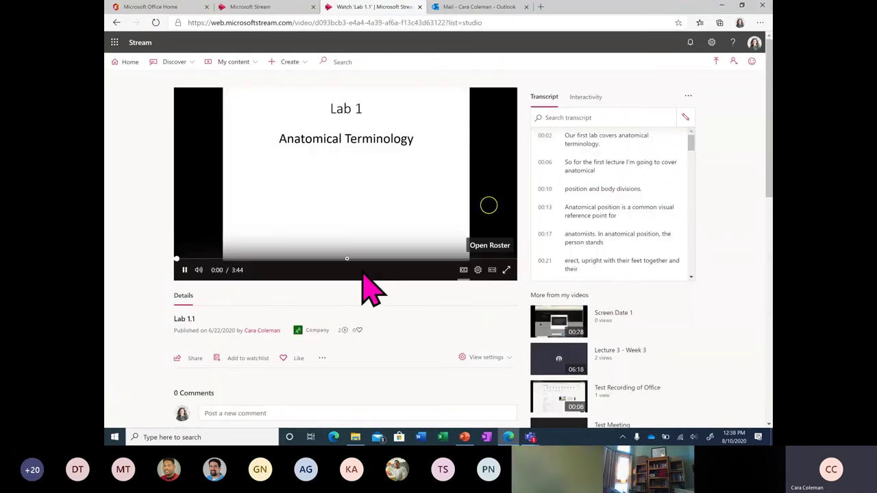
pyautogui.click(184, 271)
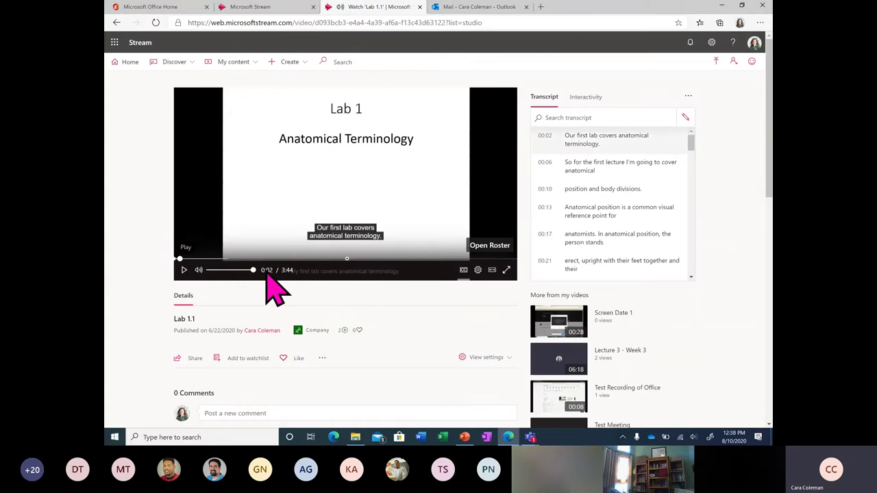
pyautogui.click(198, 270)
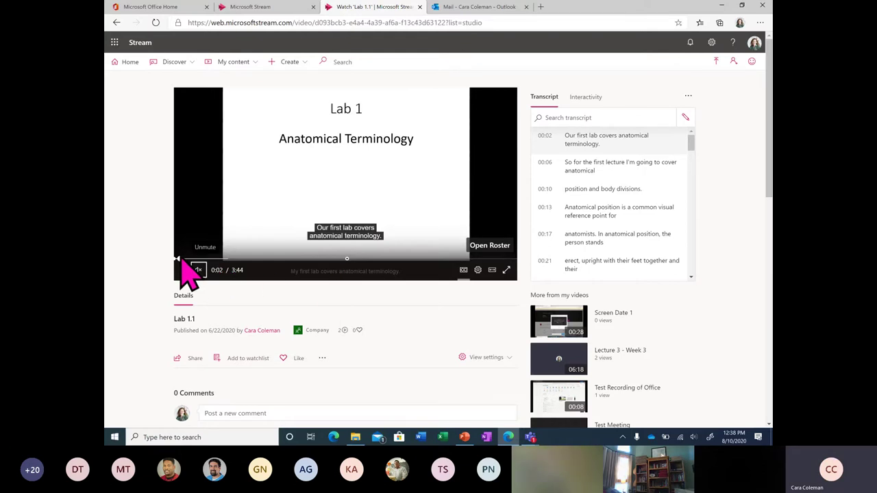
pyautogui.press('super+plus')
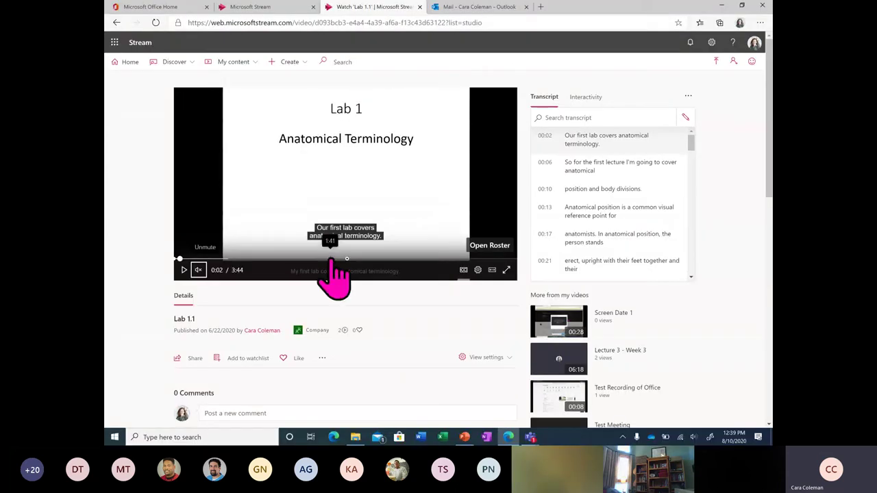
# Play the Lab 1.1 video from about 1:41 up to the form embedded midway.
pyautogui.click(331, 259)
pyautogui.click(183, 270)
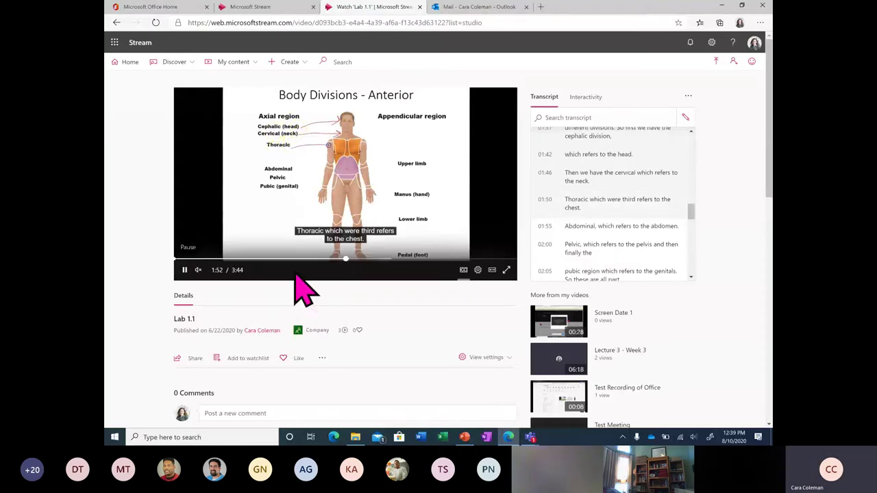
pyautogui.click(314, 254)
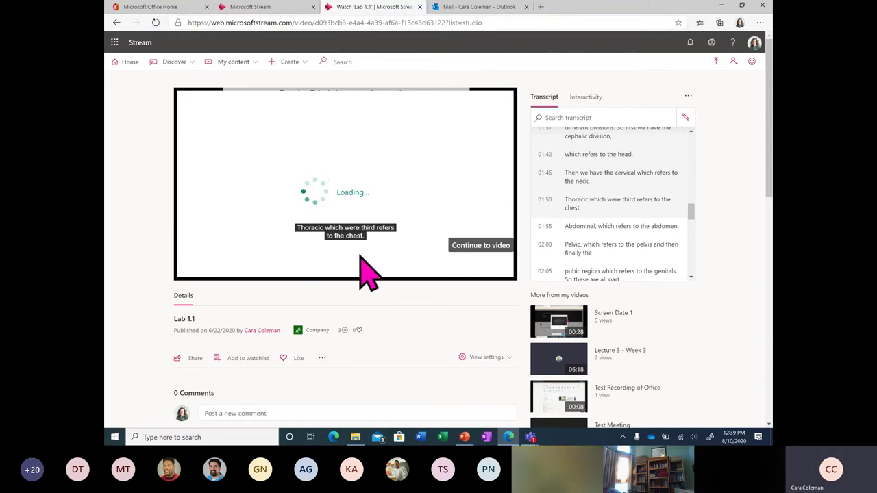
# Load Microsoft Forms at forms.microsoft.com in a new browser tab and open the form "DO you understand this Body part that is being shown?".
pyautogui.click(541, 7)
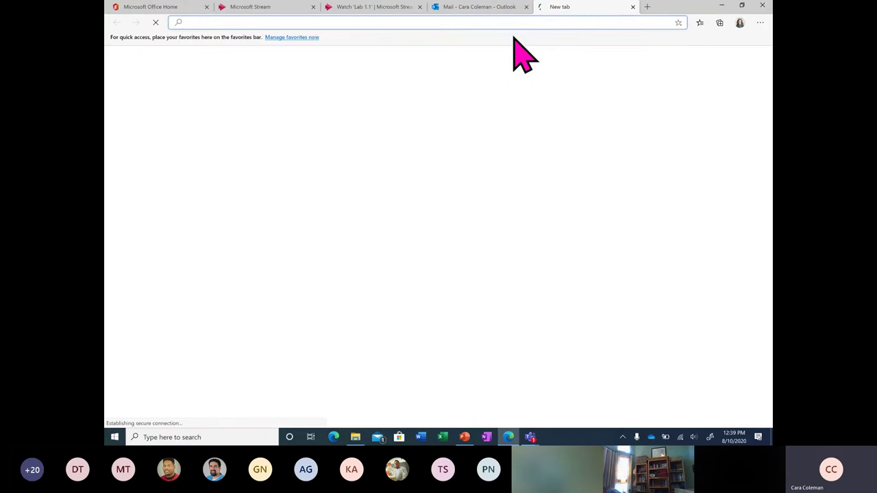
pyautogui.write('forms.microsoft')
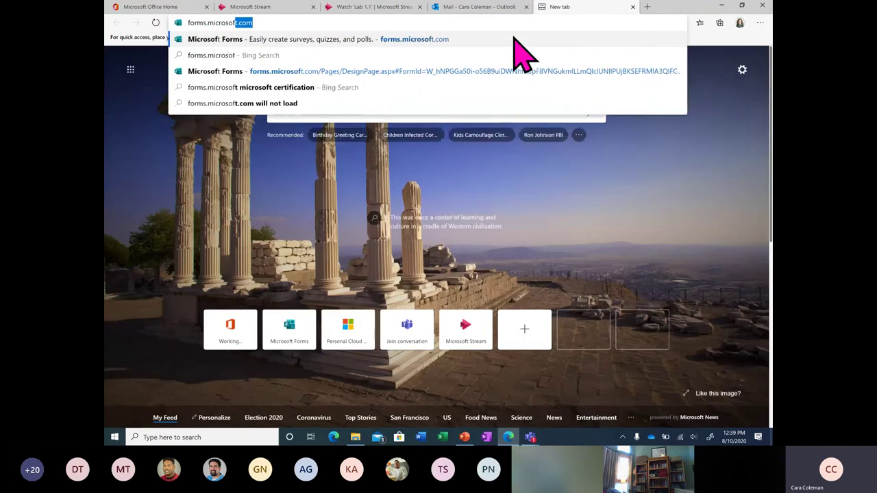
pyautogui.write('.co')
pyautogui.click(515, 39)
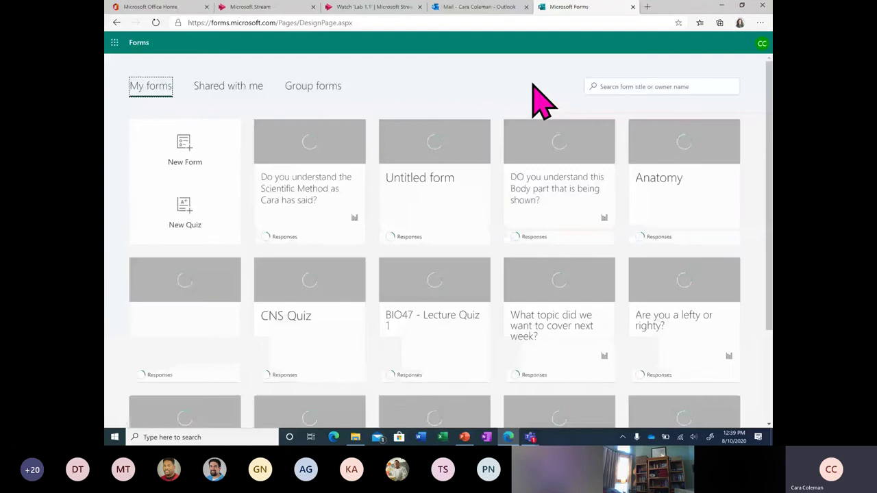
pyautogui.click(382, 7)
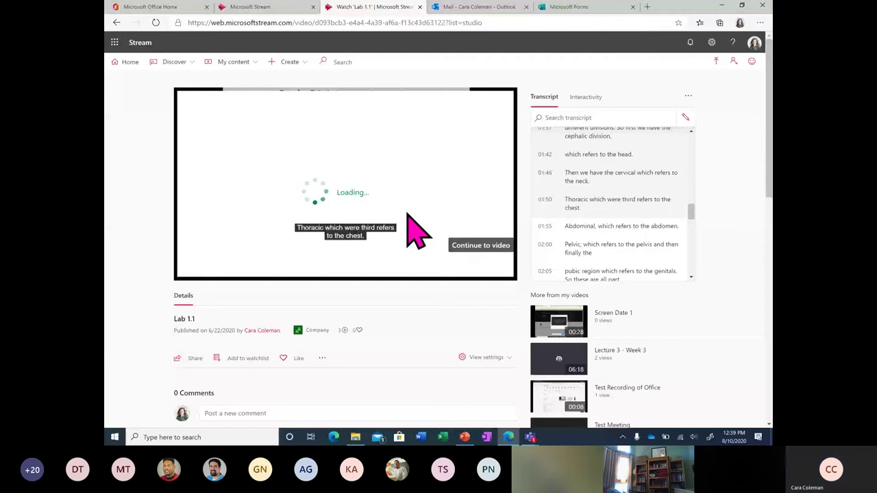
pyautogui.click(567, 7)
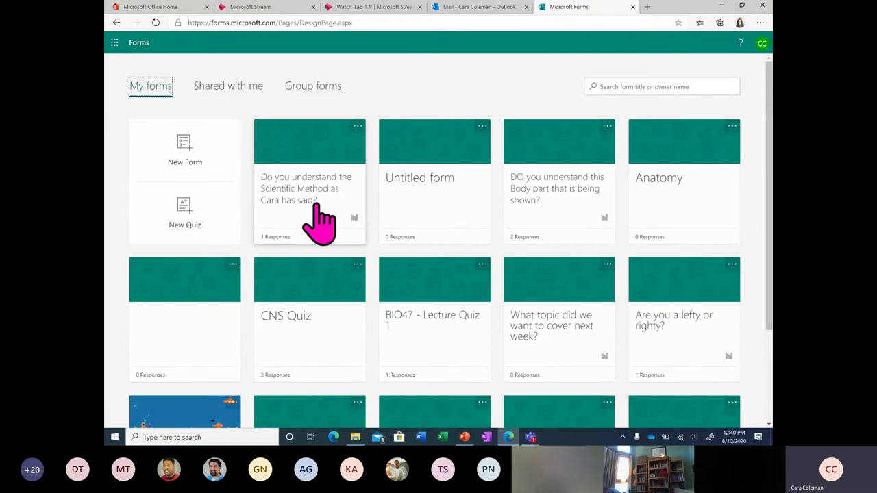
pyautogui.click(561, 203)
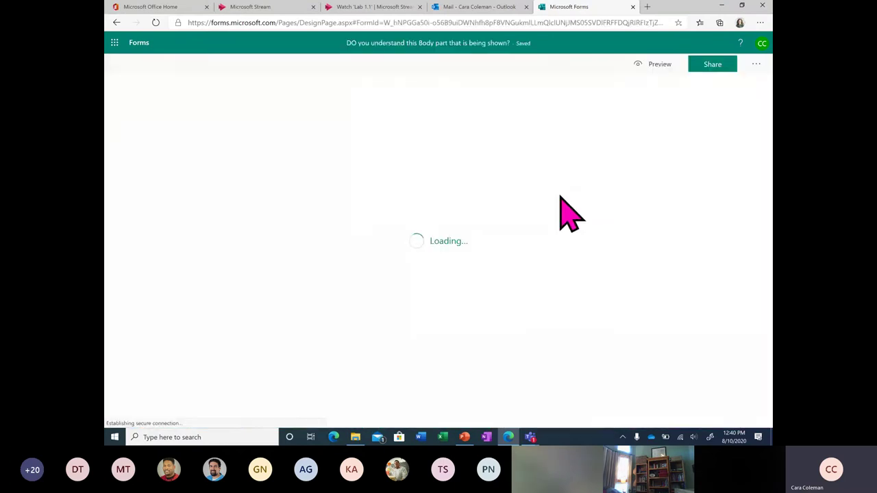
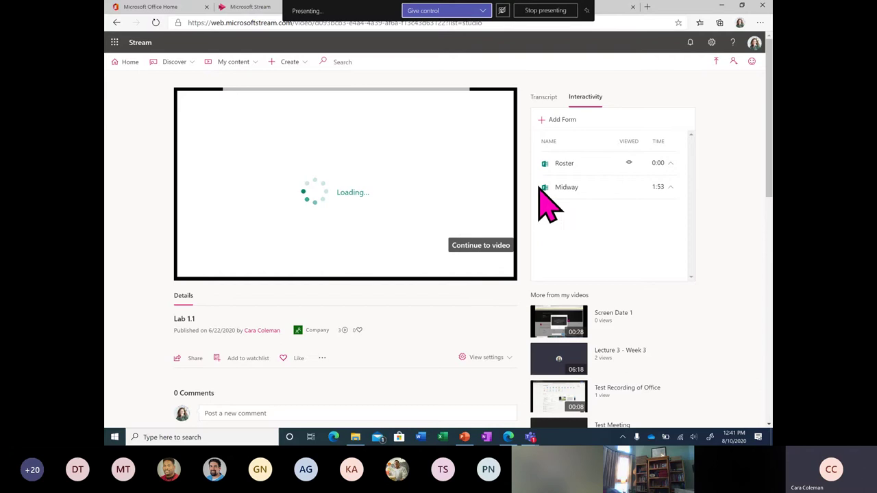
# Leave the Lab 1.1 video and return to the Stream home page.
pyautogui.click(129, 62)
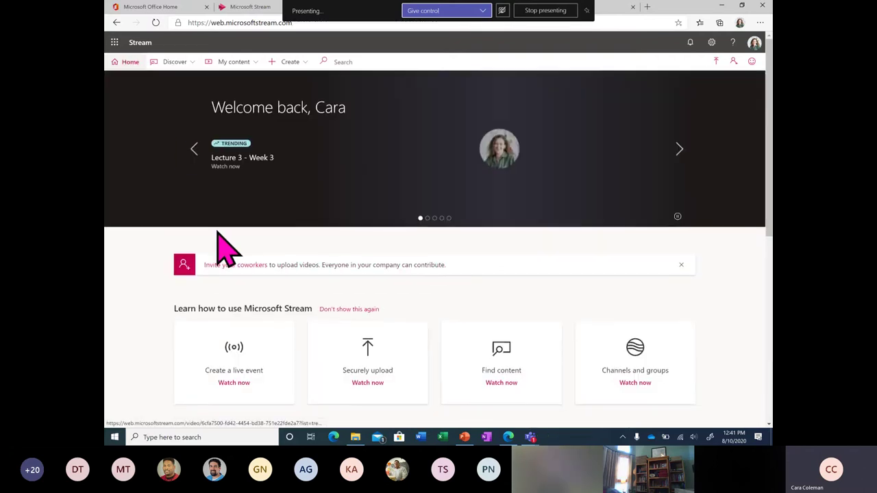
# Open the Lecture 1.2 video from the trending videos and pause its playback.
pyautogui.scroll(-5, 219, 237)
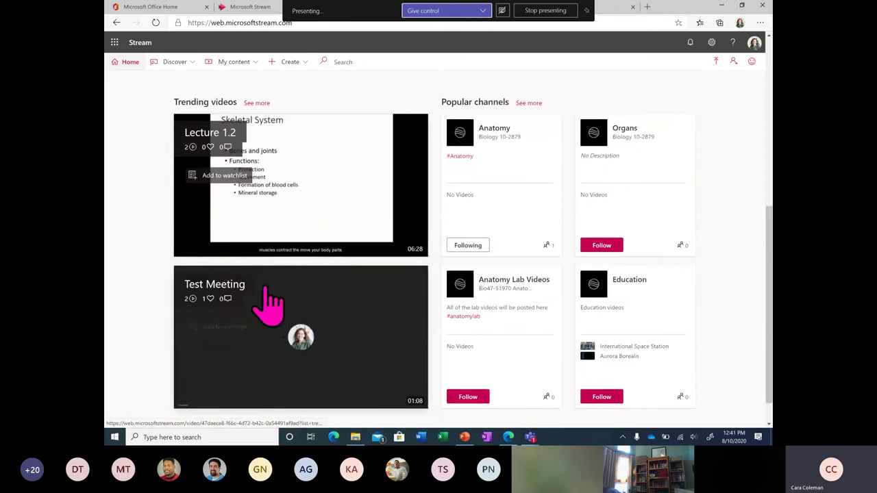
pyautogui.click(313, 228)
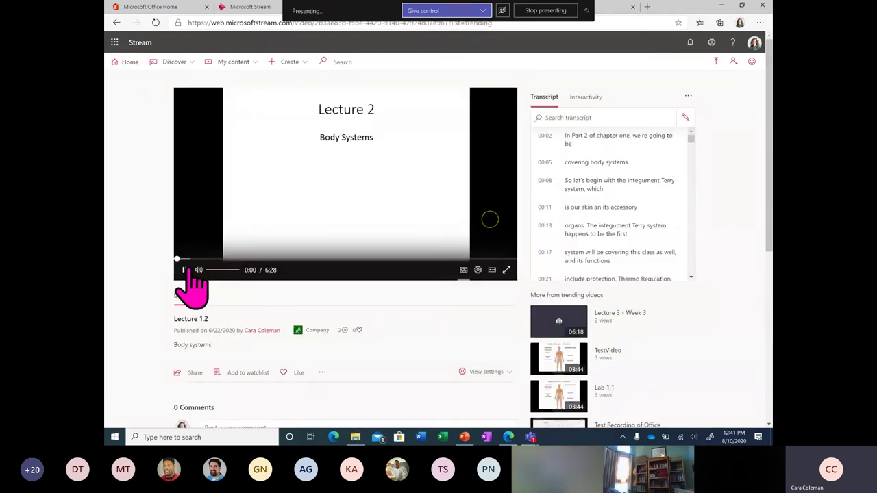
pyautogui.click(184, 270)
# Start adding an interactive form to Lecture 1.2 and read the hints for the form URL and form name.
pyautogui.click(584, 99)
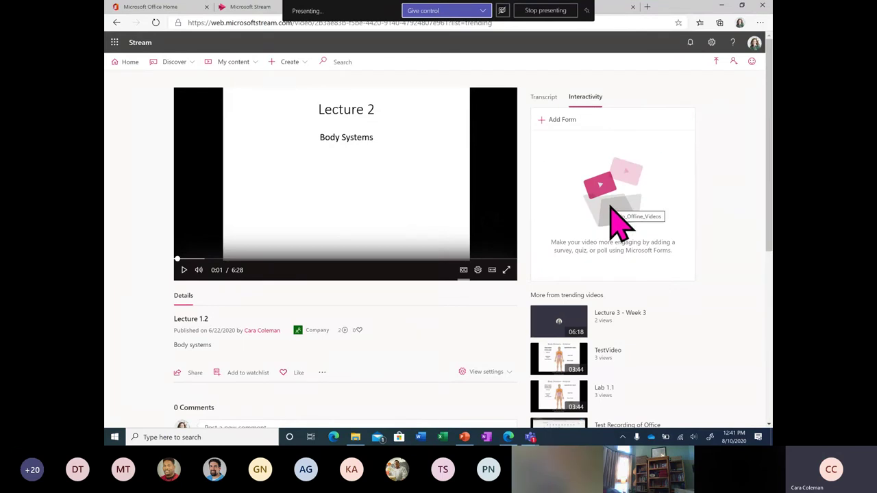
pyautogui.click(566, 127)
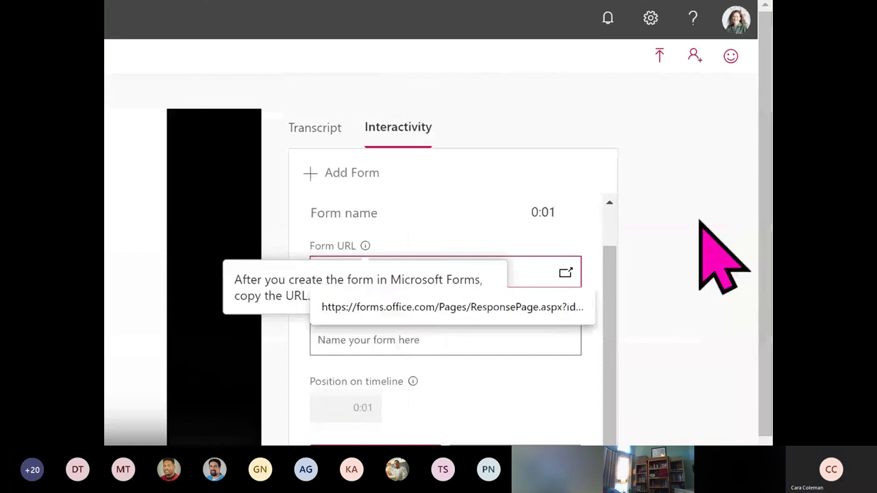
pyautogui.click(673, 268)
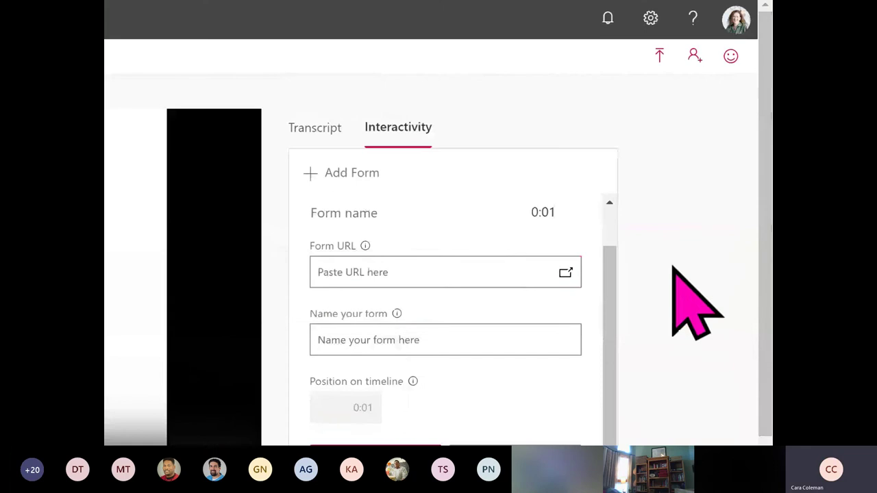
pyautogui.click(397, 313)
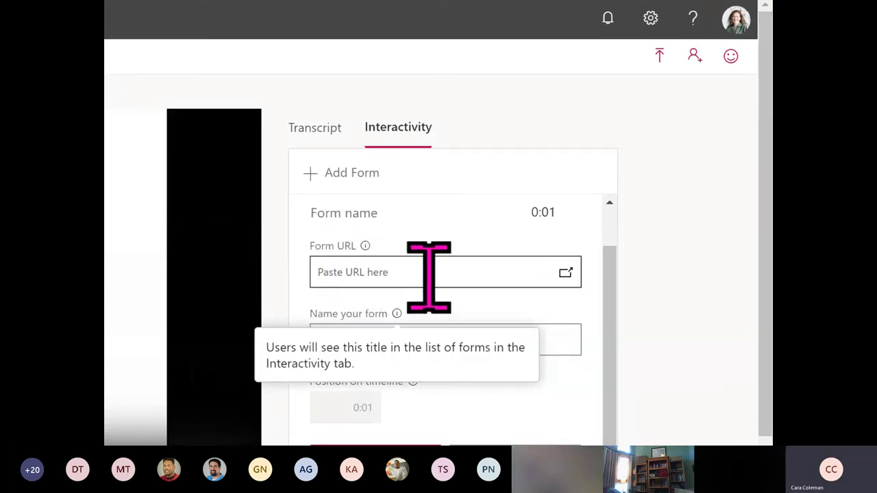
pyautogui.click(364, 246)
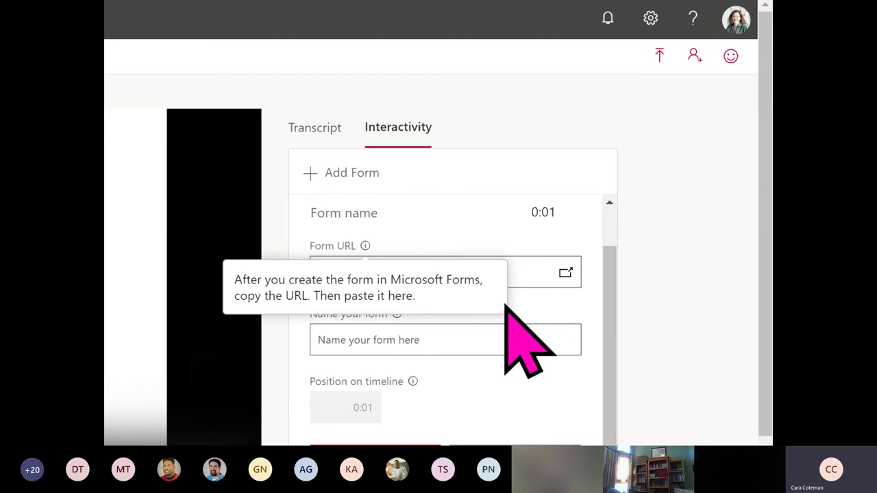
pyautogui.scroll(-1, 527, 383)
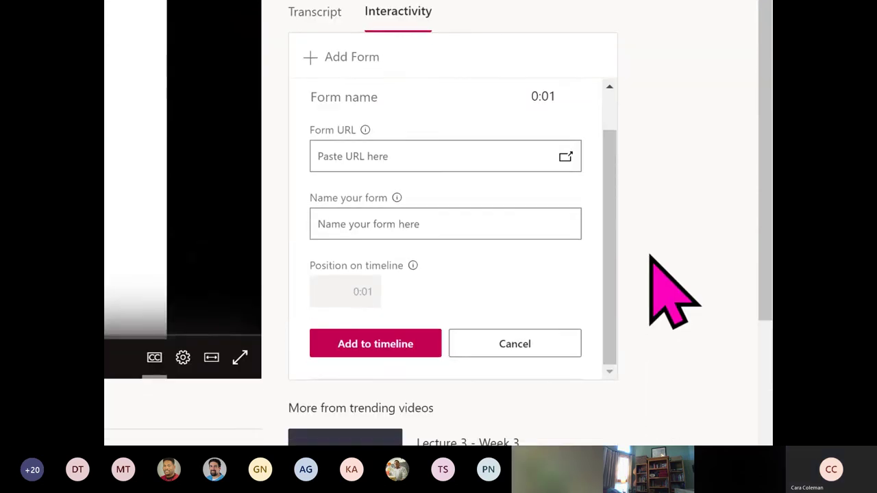
pyautogui.press('super+minus')
# Switch to Microsoft Forms, go back to the list of your forms and create a new quiz.
pyautogui.click(596, 8)
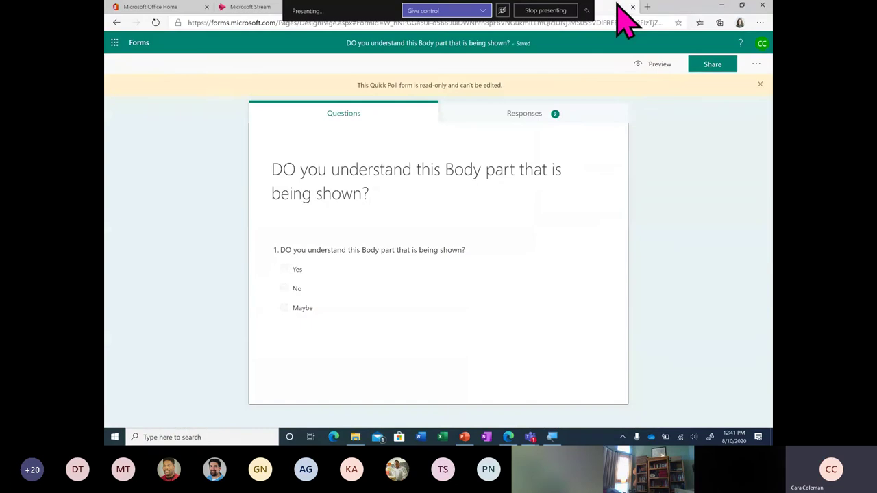
pyautogui.click(141, 43)
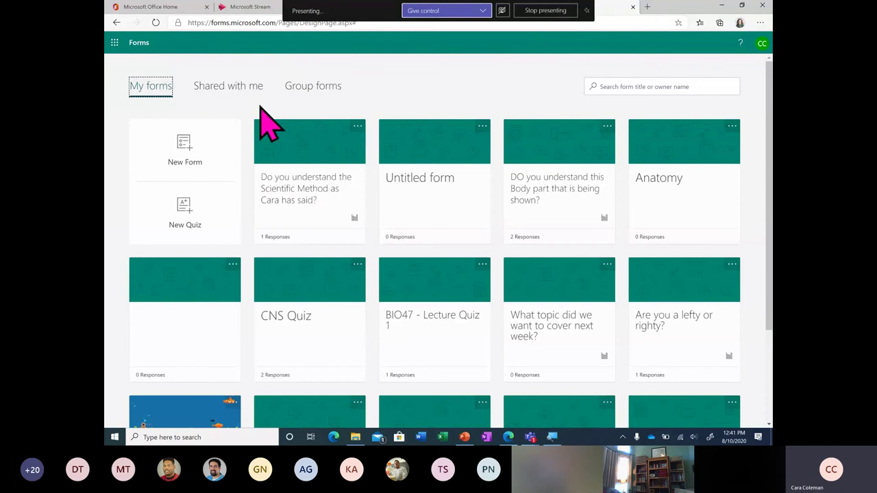
pyautogui.click(219, 226)
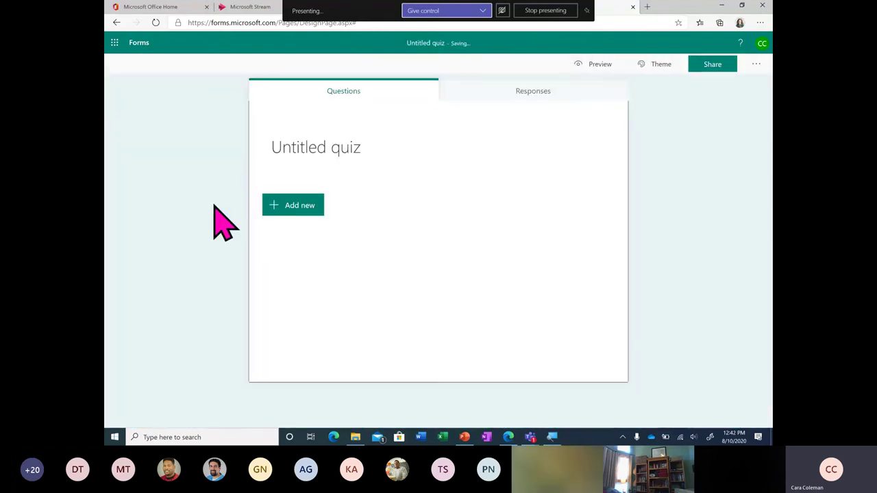
# Title the quiz "Skeletal System Check" and enter the description "Pleaser answer - Required".
pyautogui.click(335, 142)
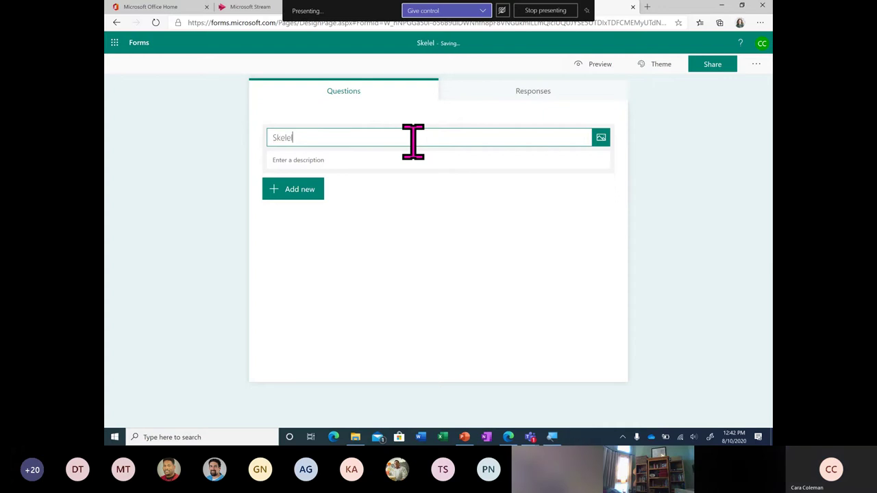
pyautogui.write('al System CHe')
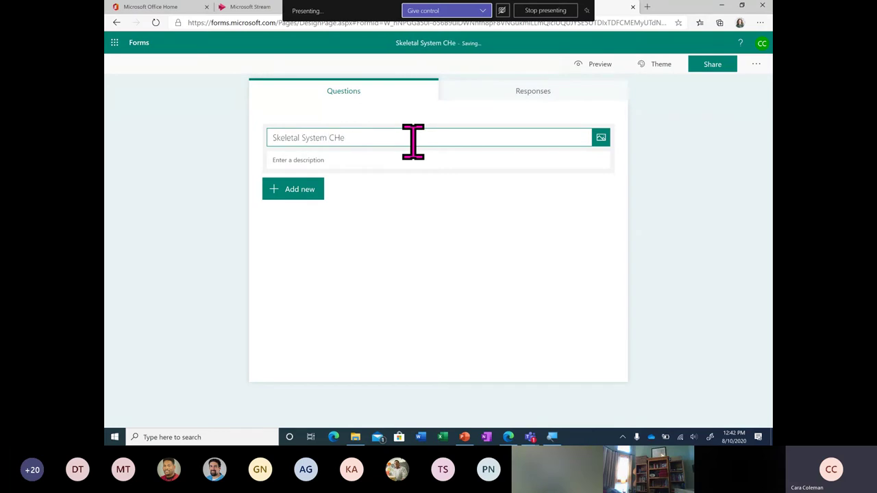
pyautogui.press('BackSpace')
pyautogui.press('BackSpace')
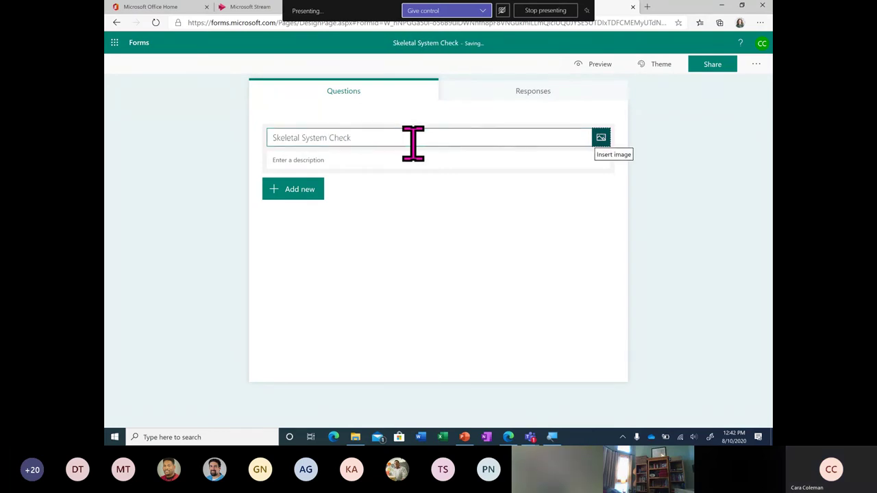
pyautogui.click(409, 161)
pyautogui.write('Please r')
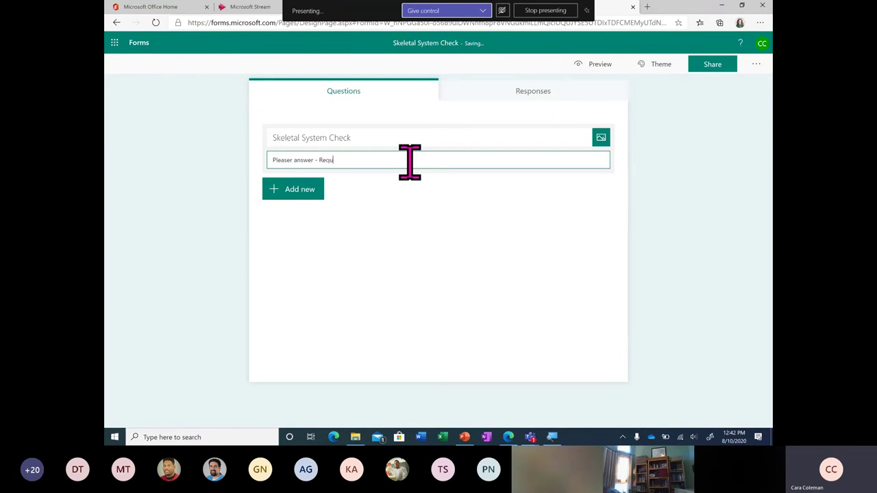
# Add a text question "What was the part being shown here?" to the quiz and make it required.
pyautogui.click(303, 193)
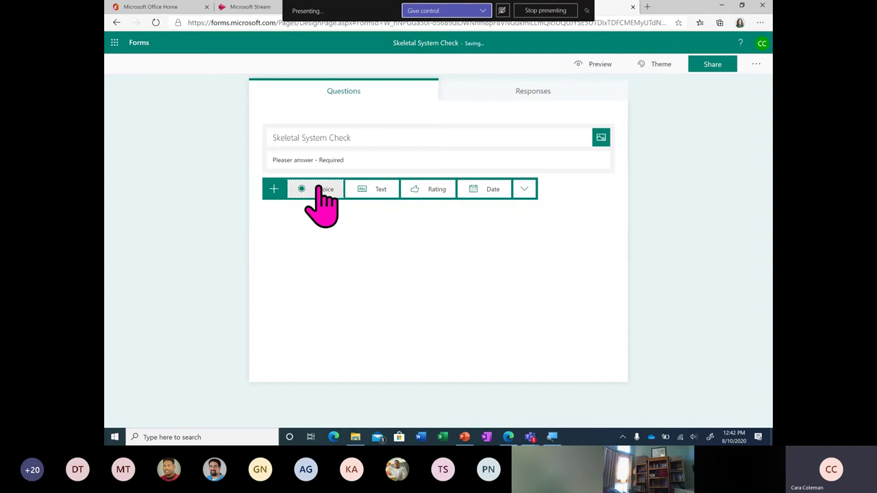
pyautogui.click(377, 196)
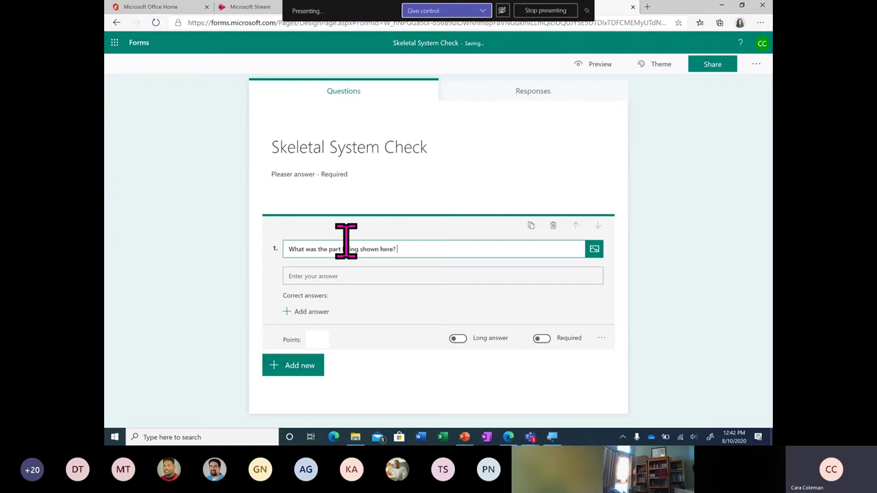
pyautogui.click(541, 338)
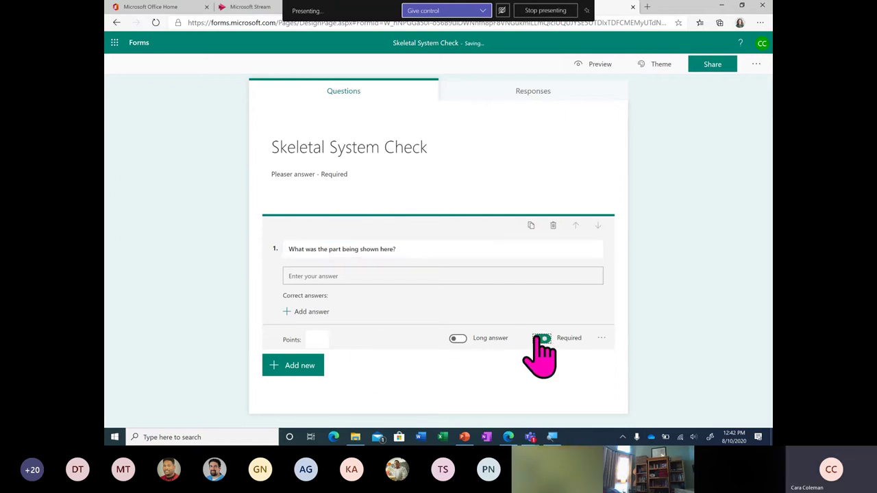
pyautogui.click(678, 340)
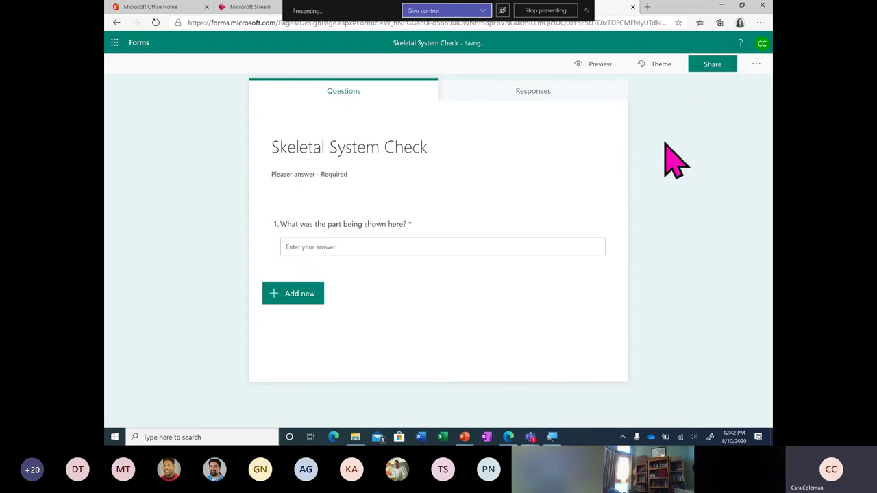
# Copy the quiz's response link for people in the organization and move the Forms tab into its own window.
pyautogui.click(712, 76)
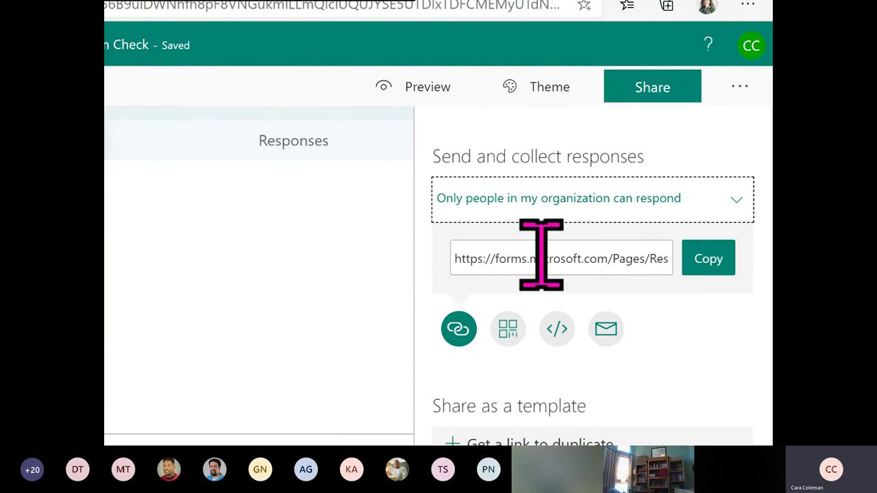
pyautogui.click(708, 259)
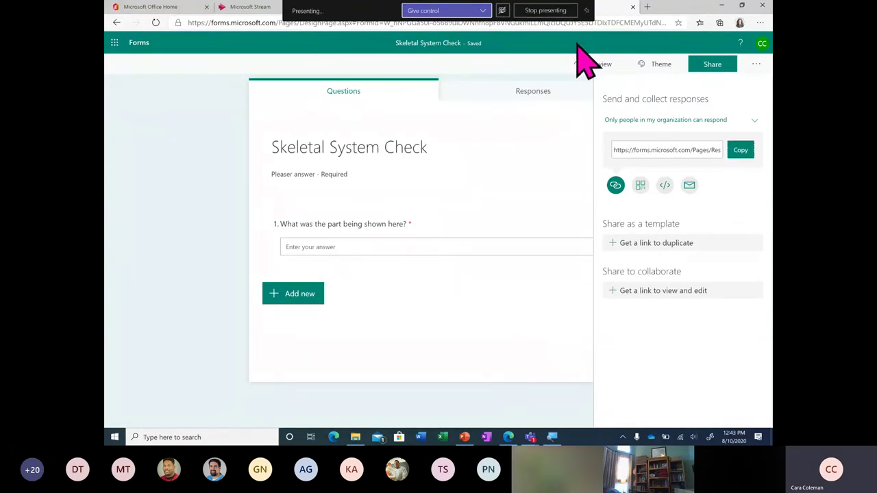
pyautogui.doubleClick(689, 9)
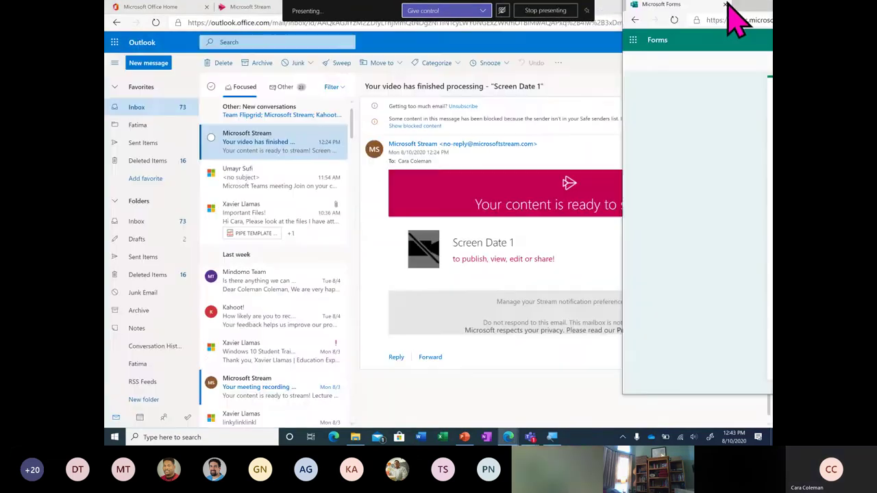
pyautogui.moveTo(684, 31); pyautogui.dragTo(642, 129)
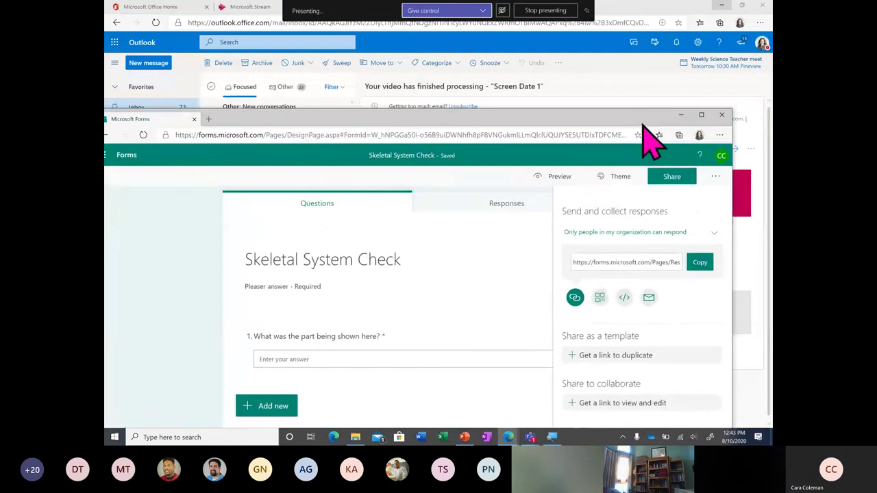
# Return to the Lecture 1.2 video in the maximized browser window and unpin the presenting bar covering its tabs.
pyautogui.click(629, 19)
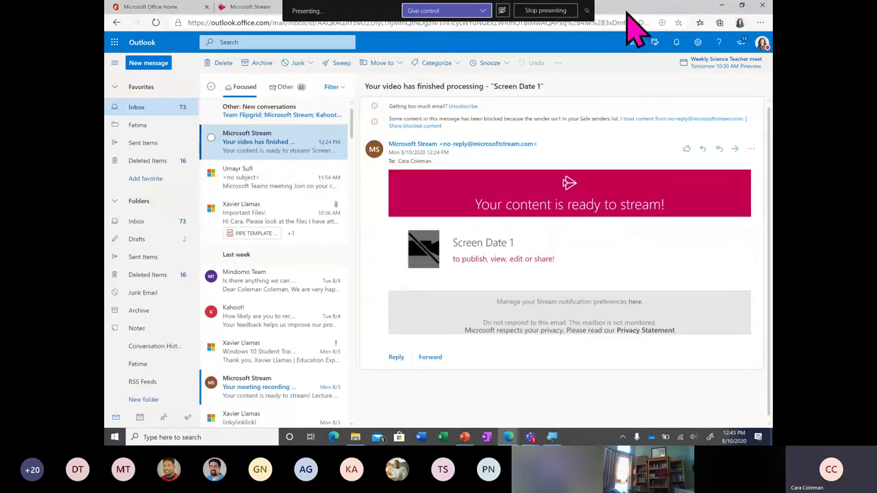
pyautogui.doubleClick(626, 13)
pyautogui.click(387, 76)
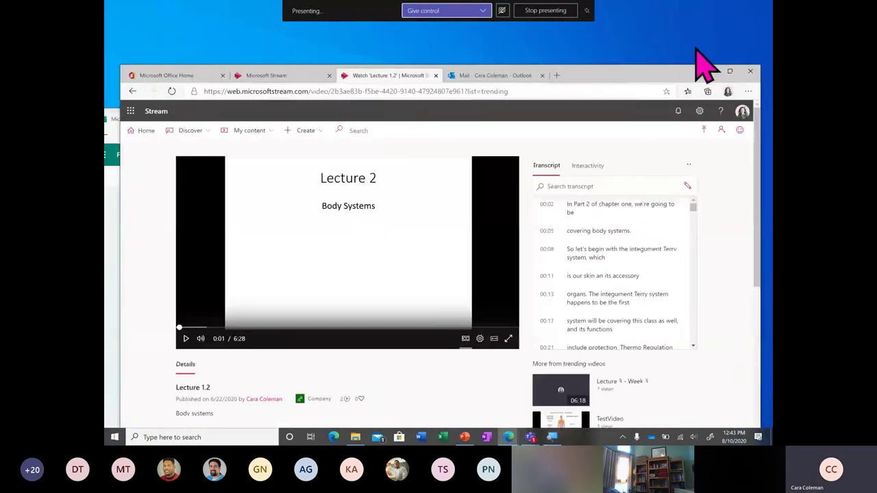
pyautogui.click(731, 72)
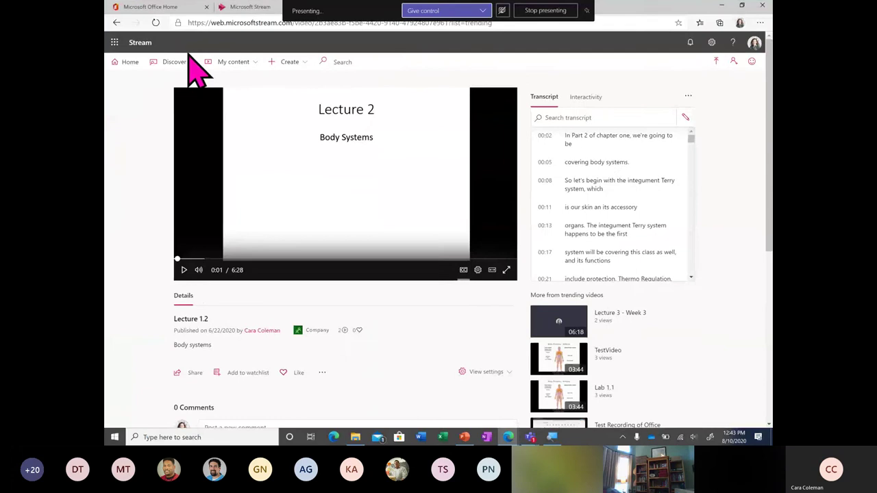
pyautogui.click(587, 11)
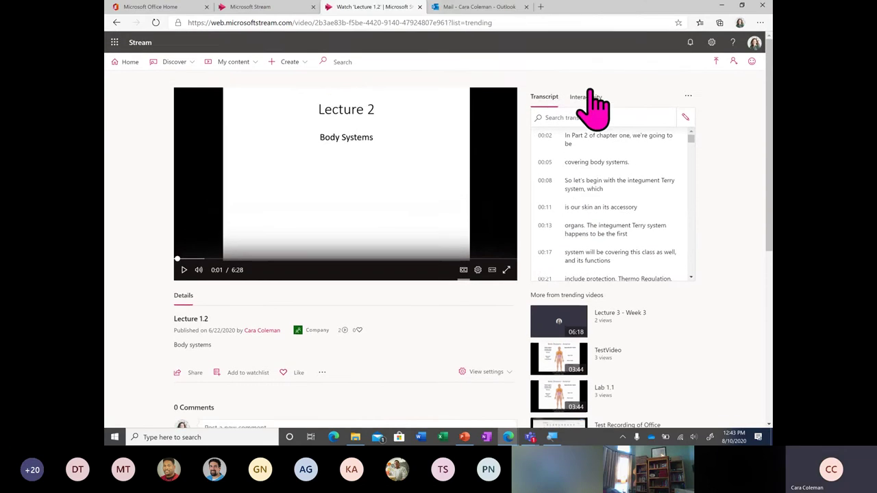
# Paste the copied quiz link as the form URL in the video's interactivity settings and name the form "System Check".
pyautogui.click(587, 96)
pyautogui.click(586, 168)
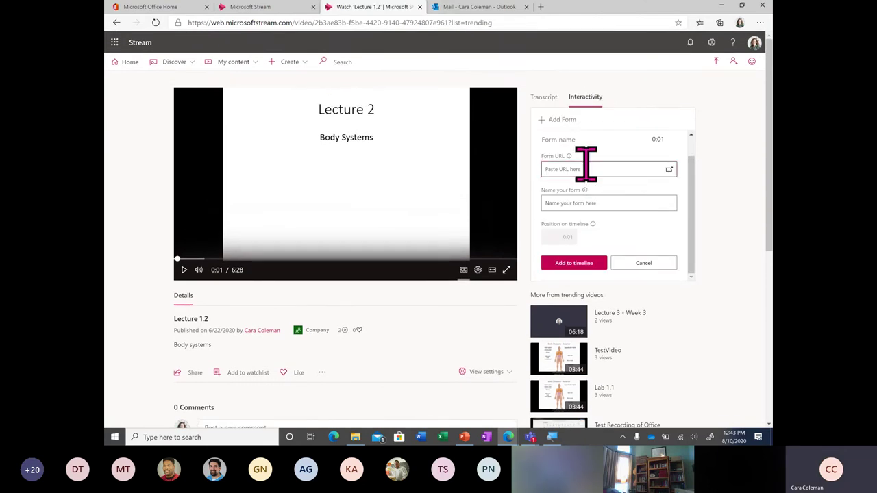
pyautogui.hotkey('ctrl', 'v')
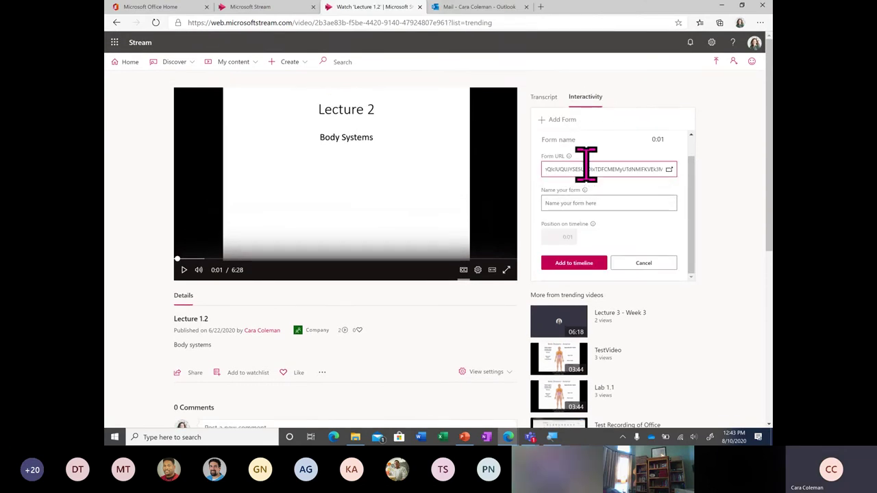
pyautogui.click(617, 202)
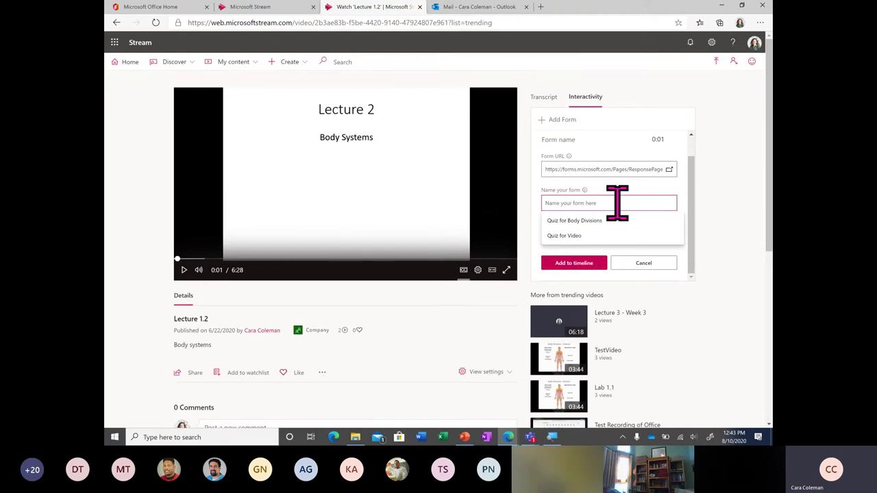
pyautogui.write('System Check')
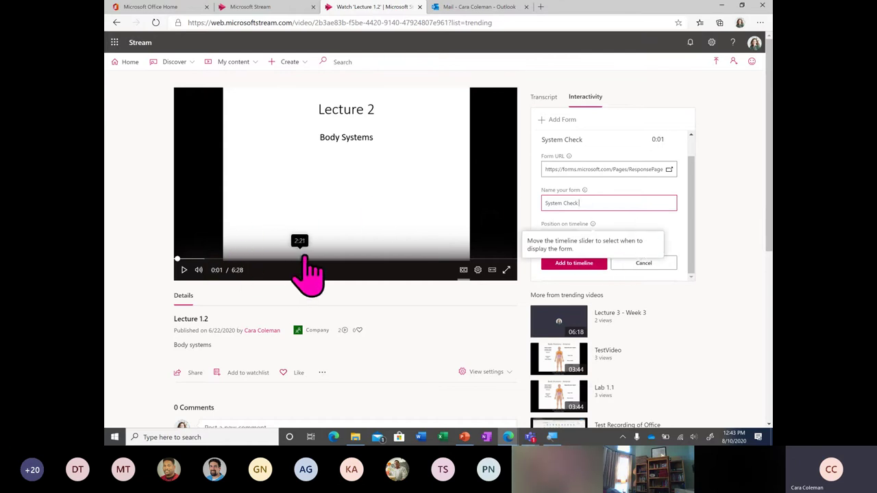
# Set the System Check form's position on the Lecture 1.2 timeline to 1:20.
pyautogui.click(246, 259)
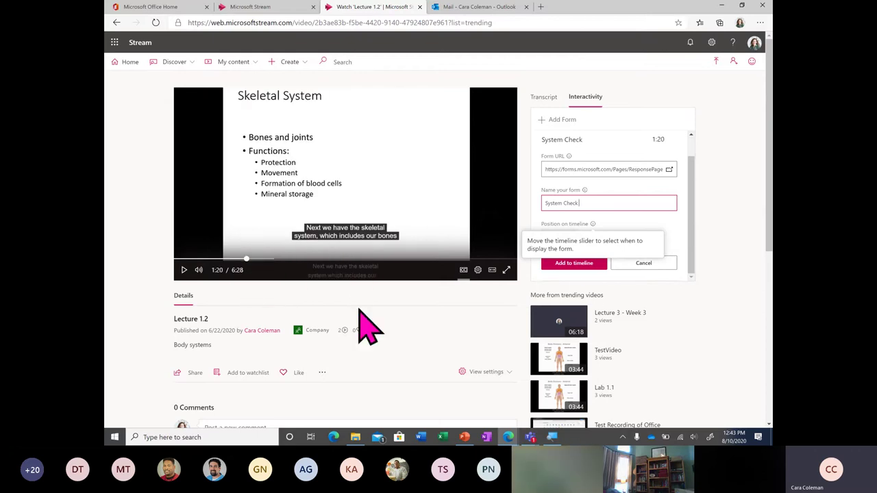
pyautogui.click(686, 229)
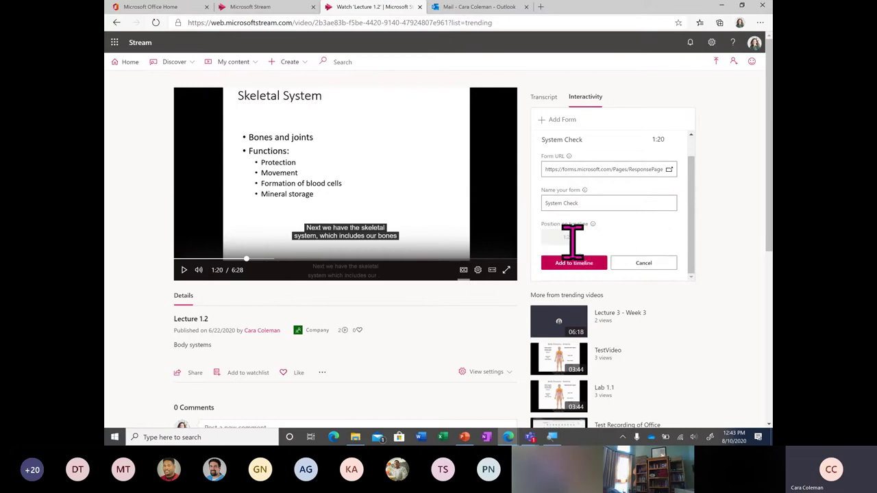
pyautogui.scroll(-2, 644, 251)
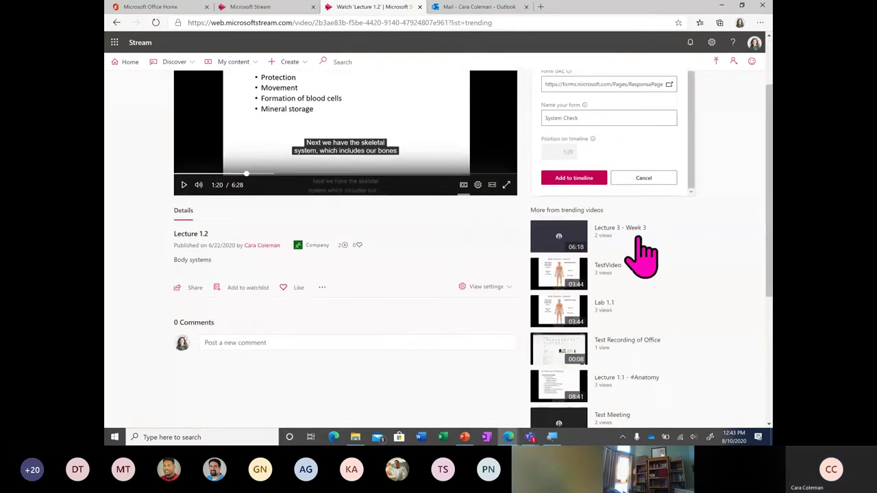
pyautogui.scroll(3, 641, 250)
pyautogui.scroll(-2, 631, 226)
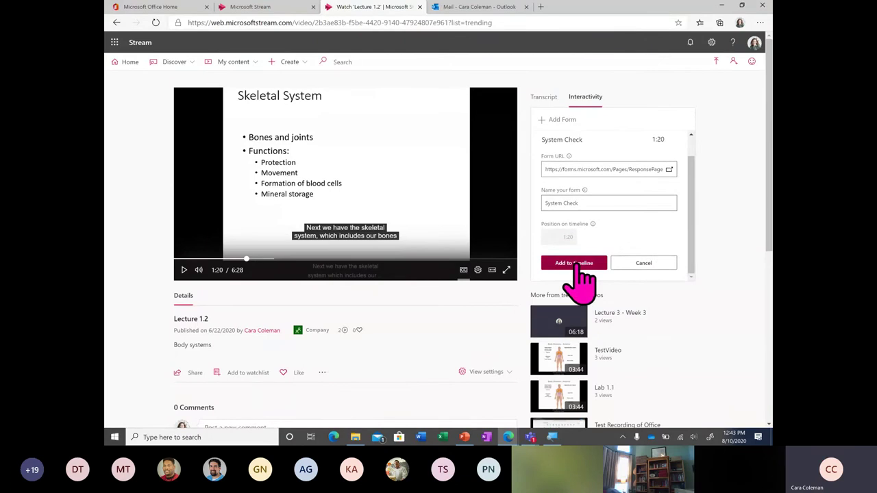
# Add the System Check form to the Lecture 1.2 timeline and replay the video from 1:05.
pyautogui.click(631, 266)
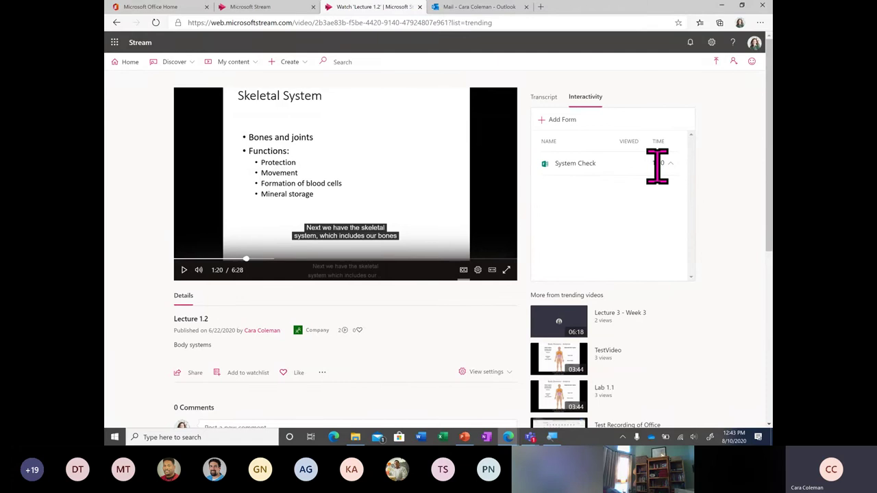
pyautogui.click(234, 259)
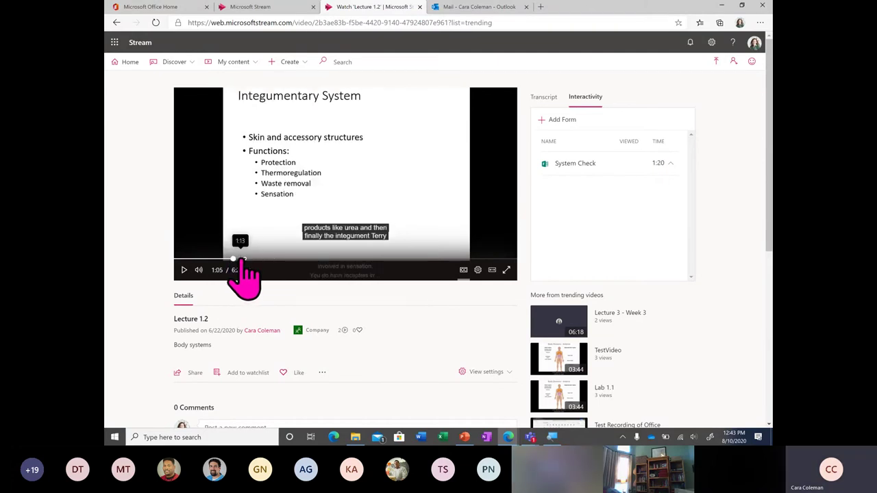
pyautogui.click(199, 270)
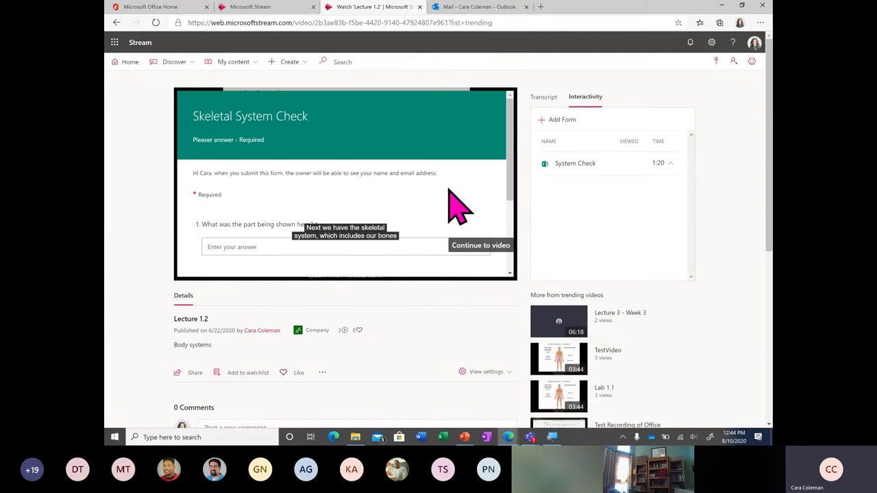
# Answer the Skeletal System Check question in the video with "The bone" and submit the response.
pyautogui.scroll(-1, 452, 195)
pyautogui.scroll(-1, 354, 177)
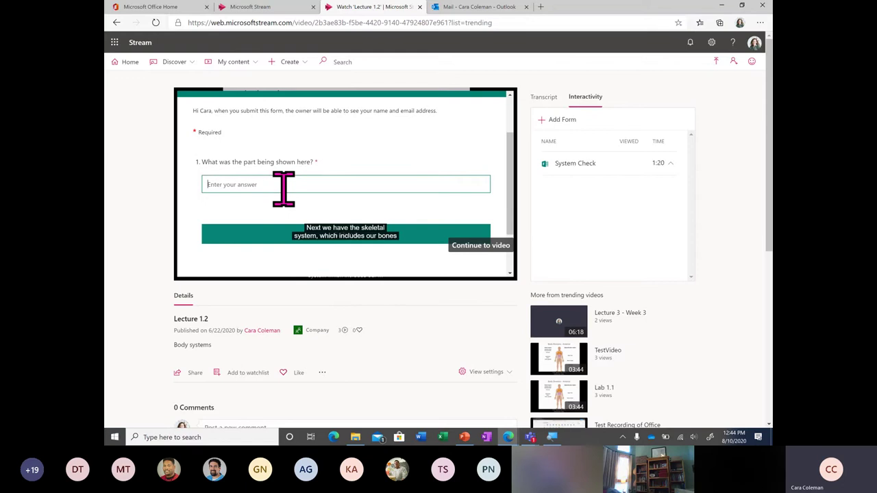
pyautogui.write('The bone')
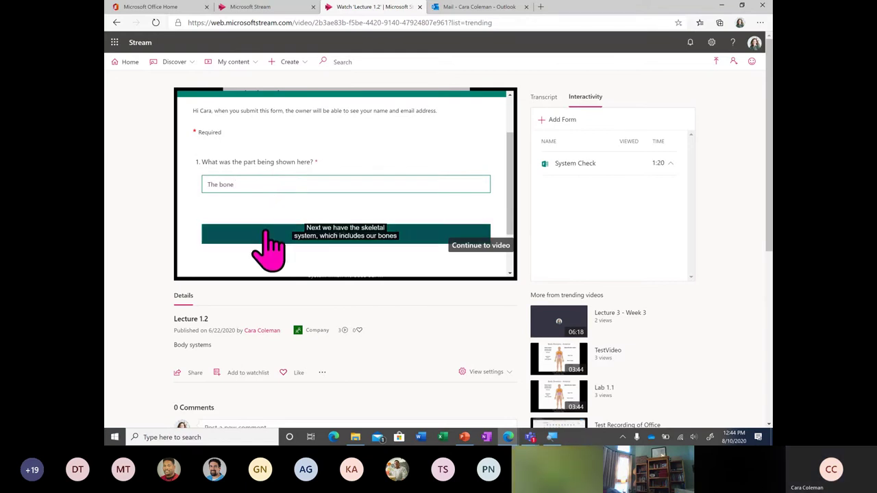
pyautogui.click(267, 233)
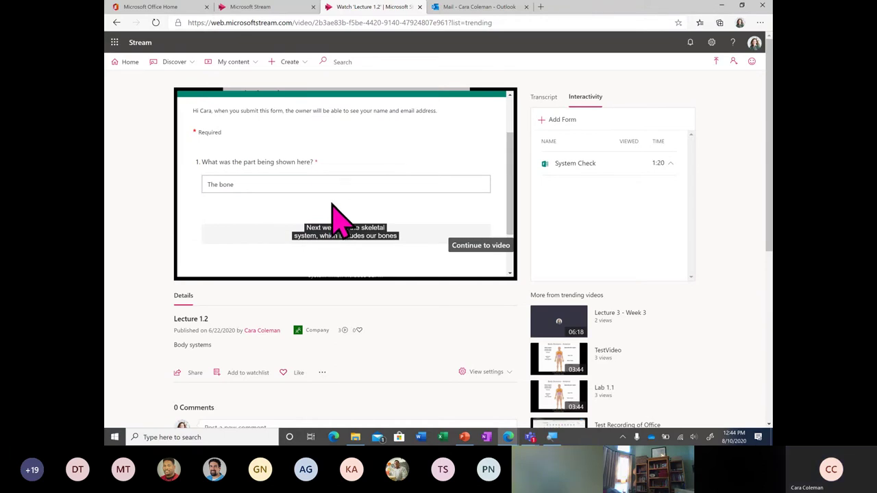
# Go to forms.microsoft.com in a new browser tab and open the Skeletal System Check quiz.
pyautogui.click(541, 7)
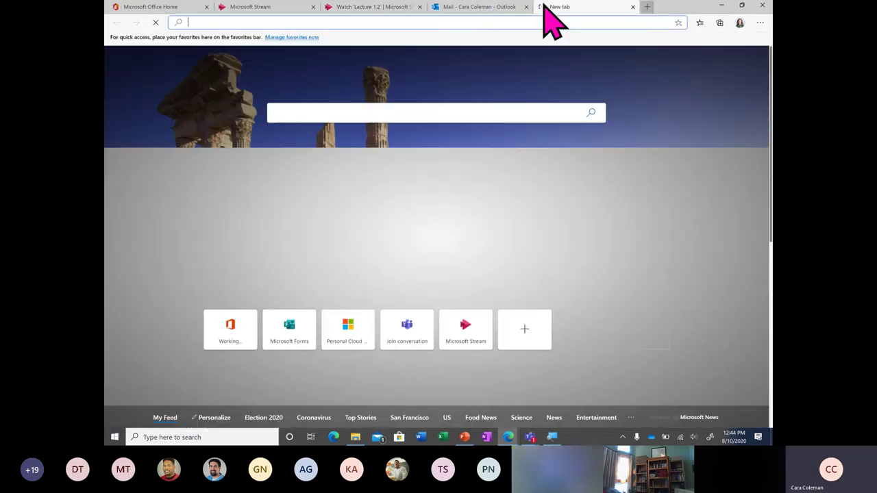
pyautogui.write('forms.microsoft.com')
pyautogui.press('Return')
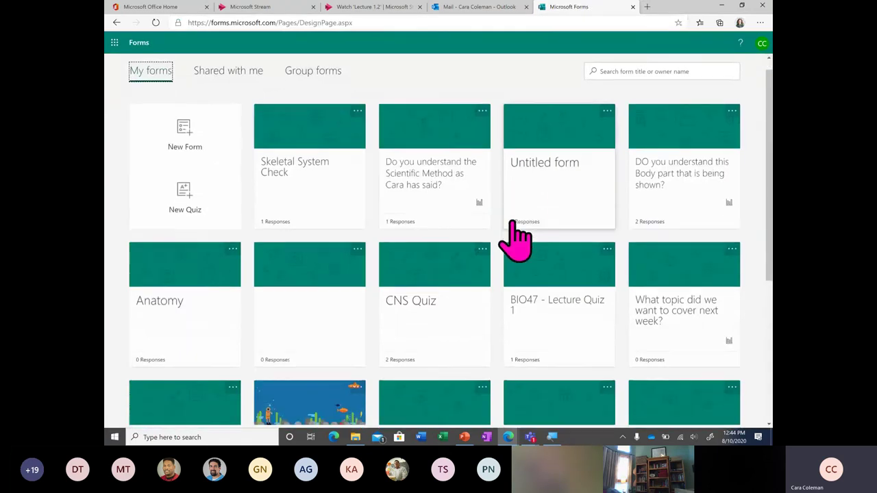
pyautogui.scroll(-4, 514, 233)
pyautogui.scroll(5, 569, 233)
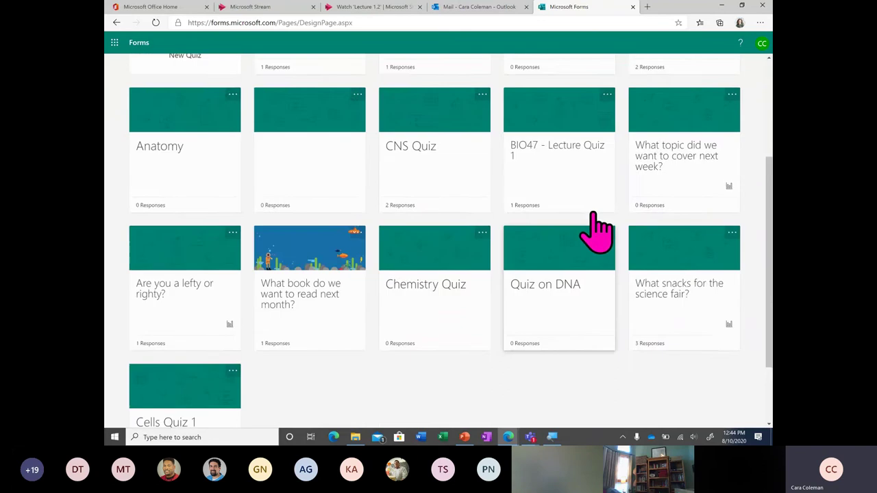
pyautogui.click(311, 141)
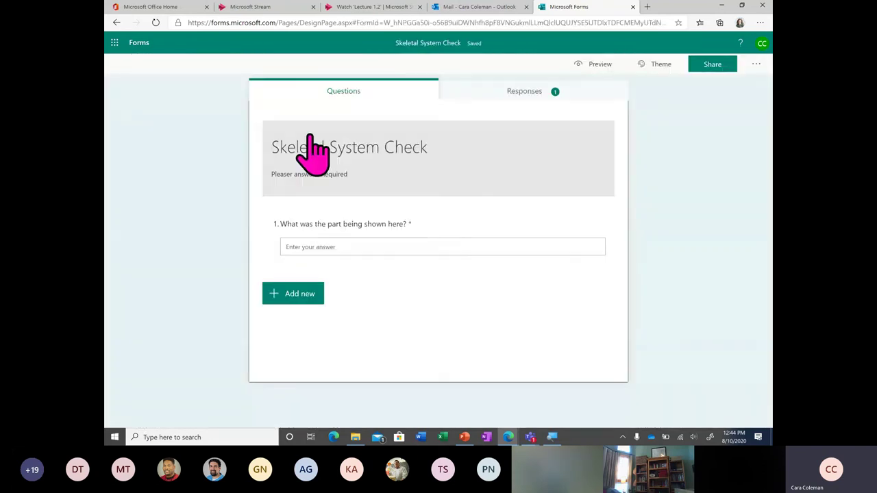
# Review the quiz's responses, including the detailed answers to the question about the part being shown.
pyautogui.click(555, 92)
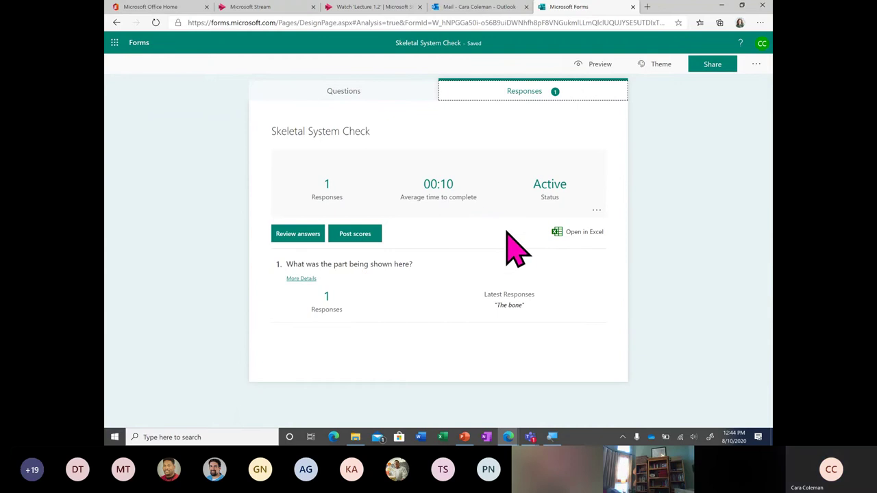
pyautogui.click(302, 279)
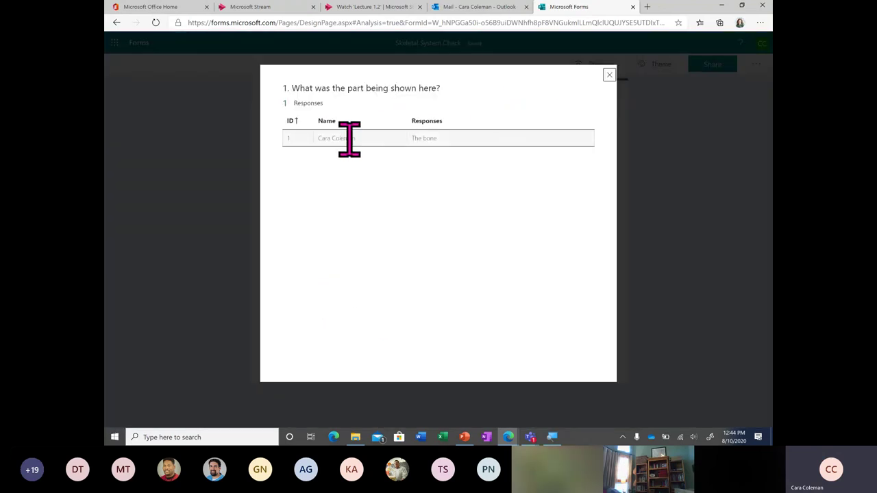
pyautogui.click(610, 74)
# Open the quiz responses in Excel, check the Total points column for the response, and close the workbook.
pyautogui.click(572, 233)
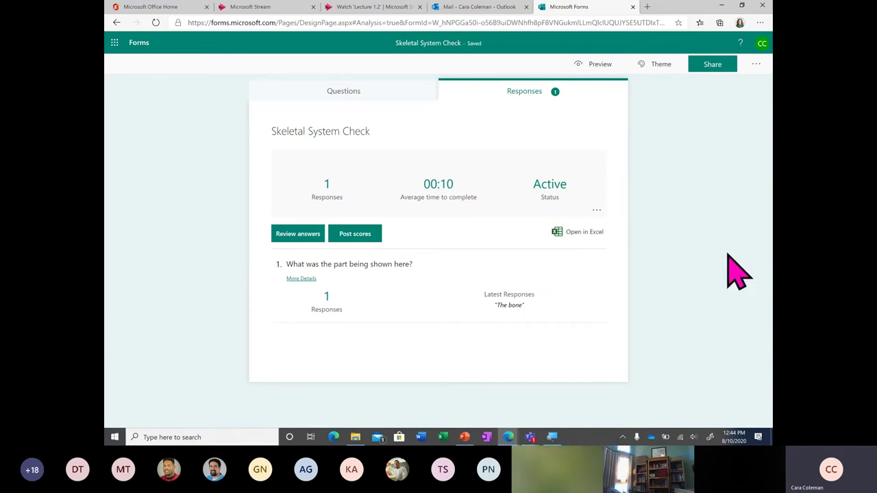
pyautogui.click(594, 233)
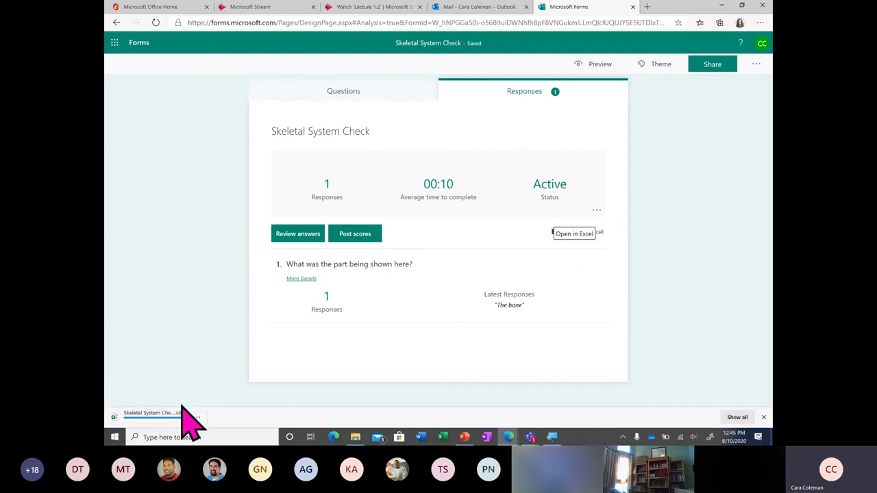
pyautogui.click(158, 422)
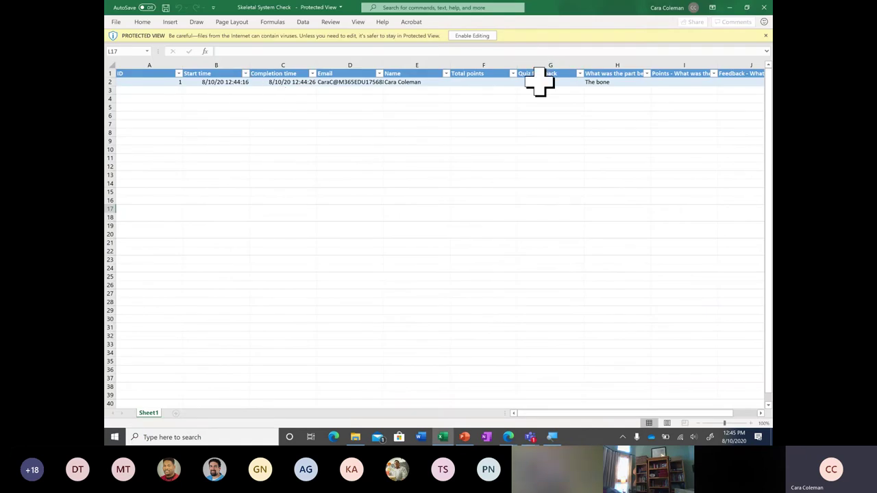
pyautogui.click(514, 82)
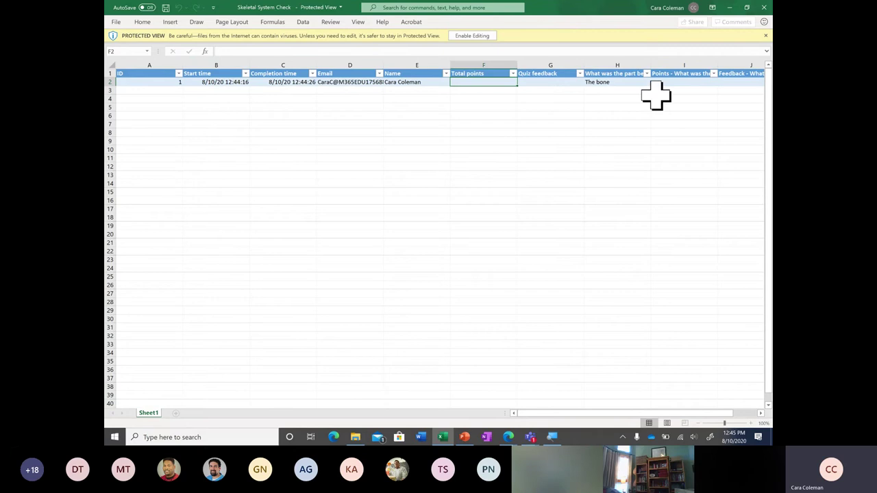
pyautogui.click(764, 8)
# Create a new form from the Microsoft Forms home page and title it "Check in".
pyautogui.click(370, 9)
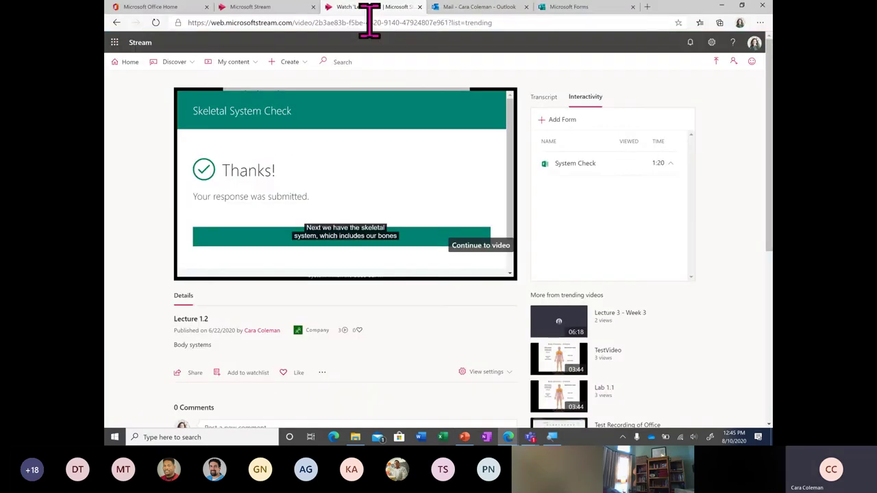
pyautogui.click(579, 8)
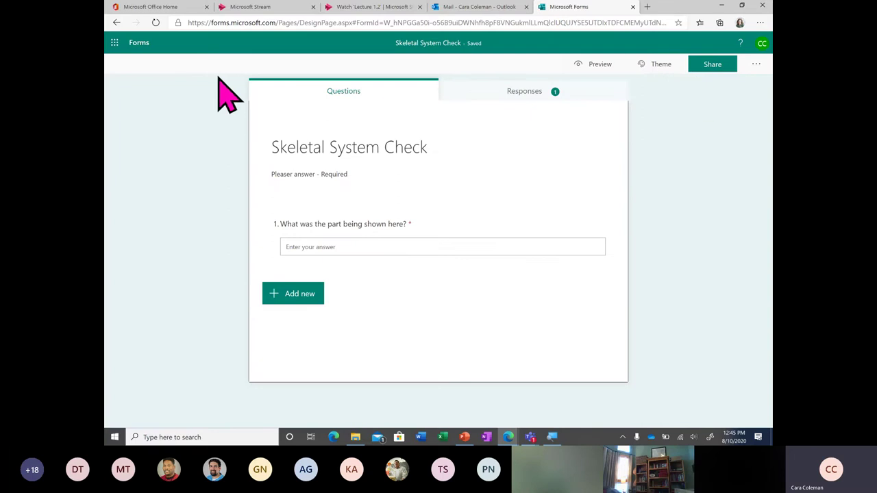
pyautogui.click(140, 44)
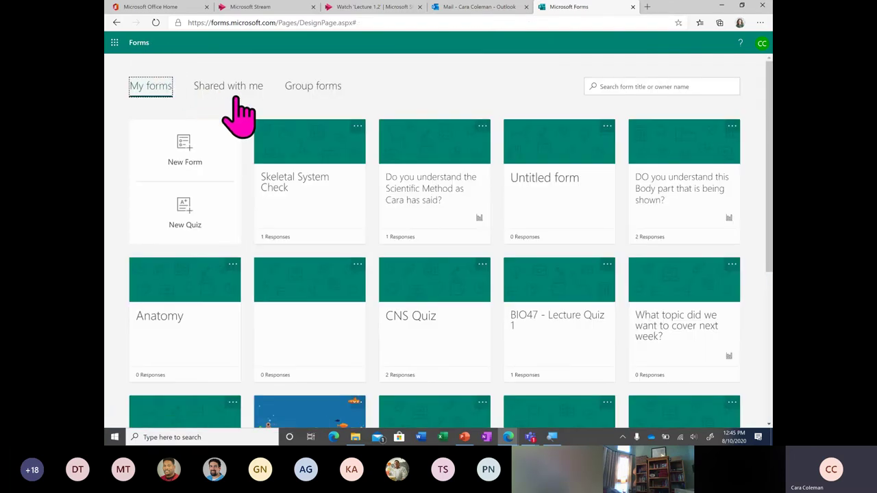
pyautogui.click(194, 145)
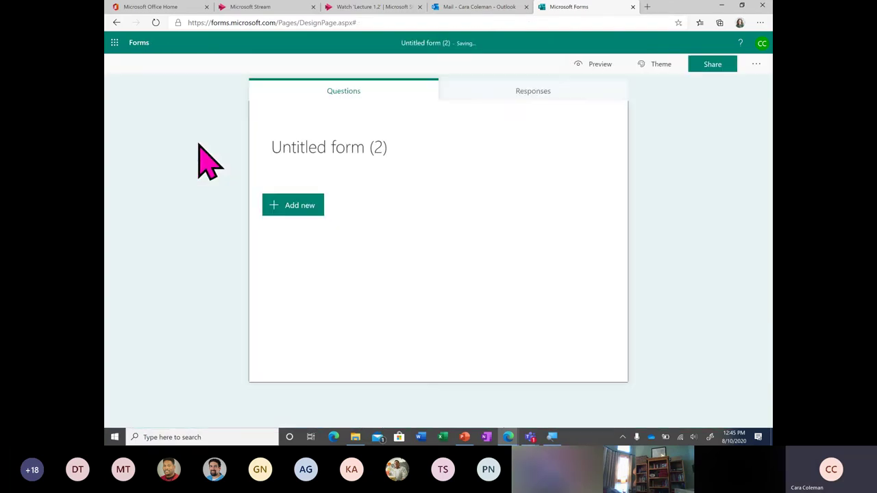
pyautogui.click(305, 145)
pyautogui.write('Check in')
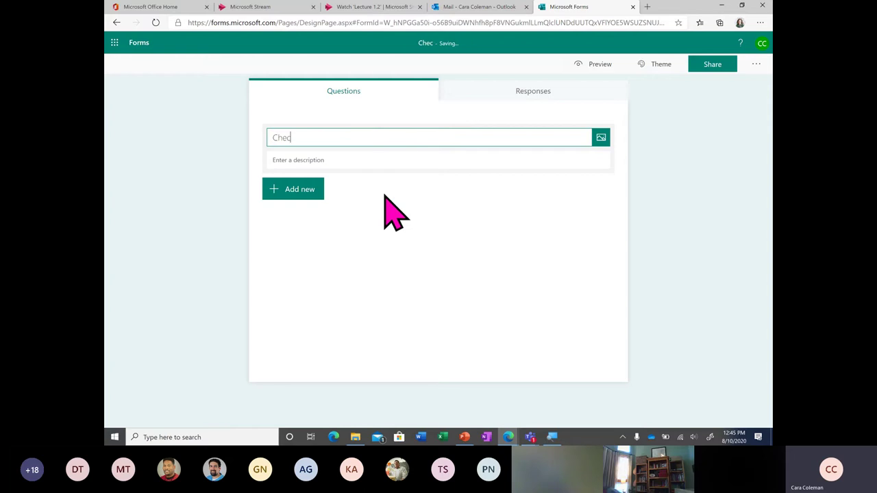
# Add a required date question reading "When did you watch this video?" to the Check in form.
pyautogui.click(302, 191)
pyautogui.click(474, 195)
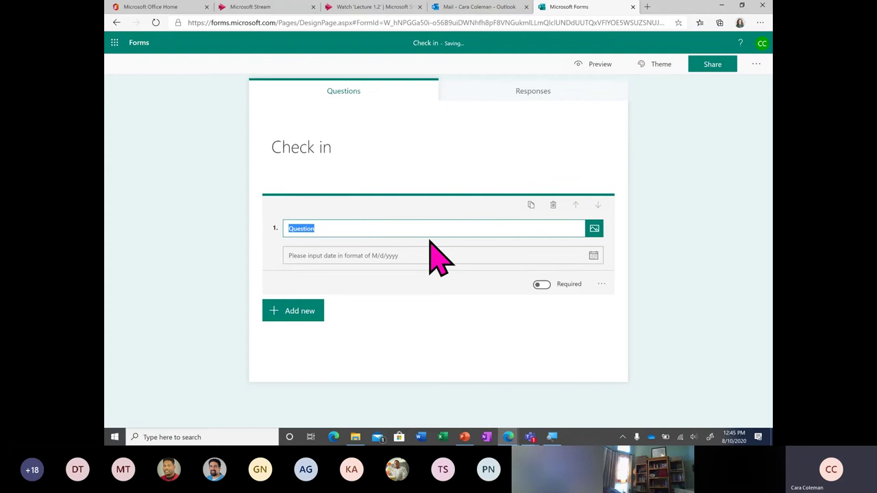
pyautogui.write('When did you watch this video?')
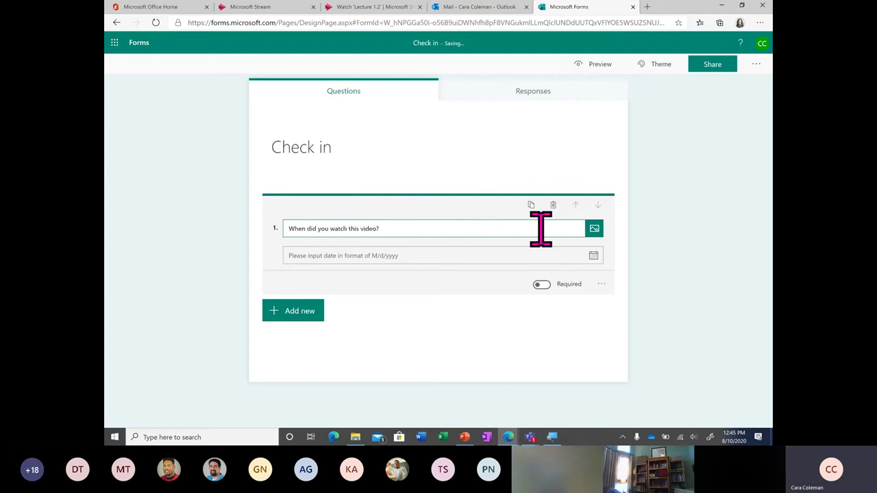
pyautogui.click(541, 284)
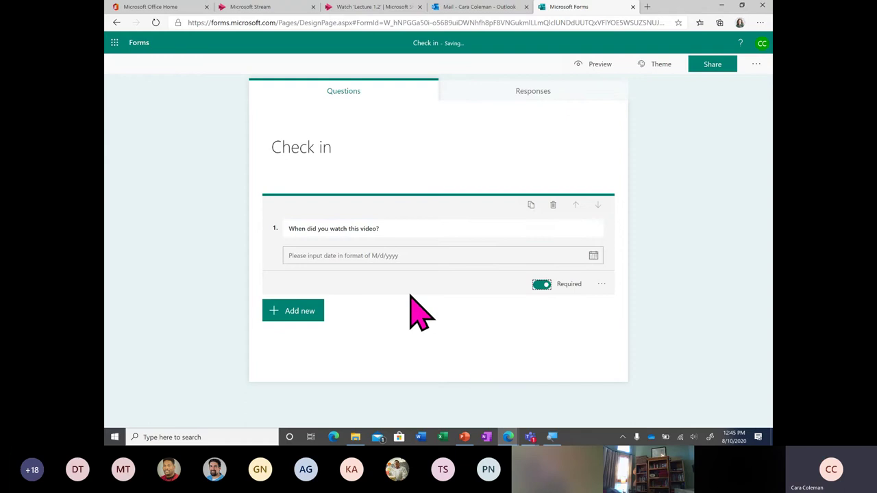
pyautogui.click(470, 336)
# Copy the Check in form's response link and return to the Lecture 1.2 video in Stream.
pyautogui.click(731, 65)
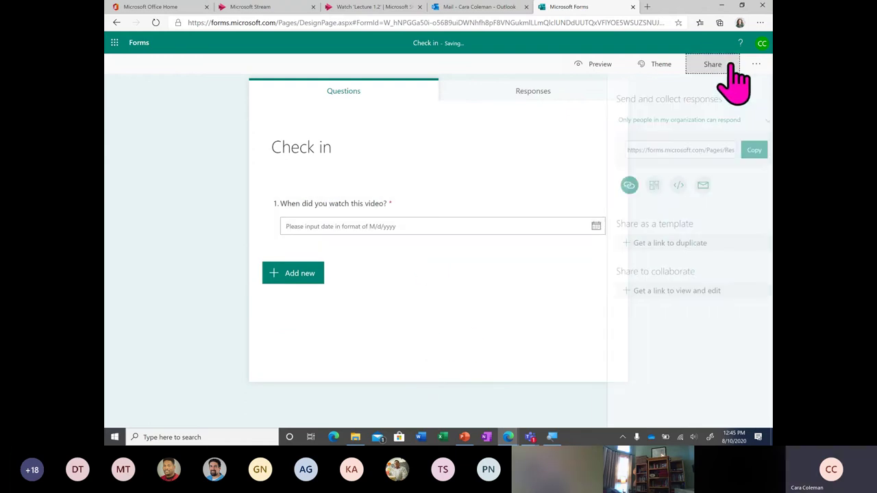
pyautogui.click(739, 151)
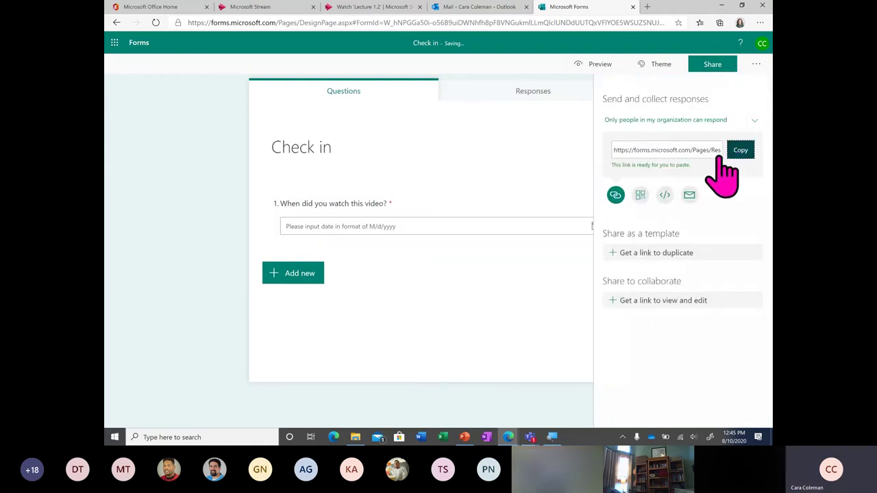
pyautogui.click(374, 7)
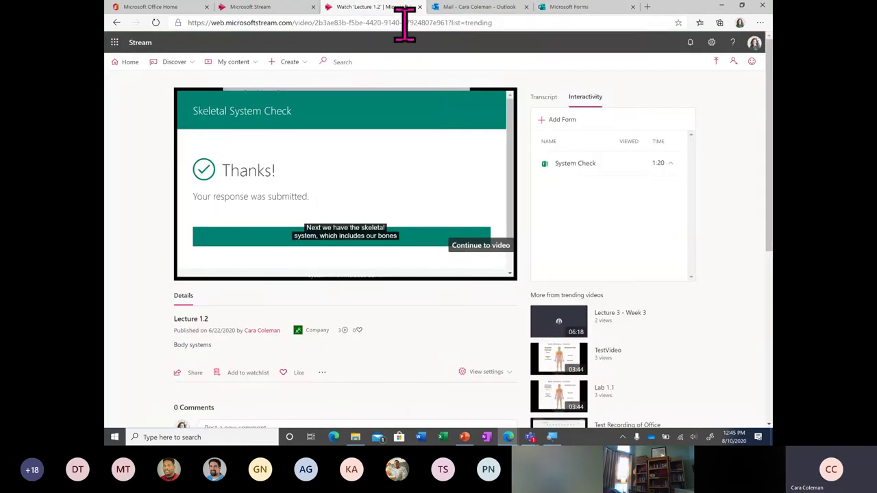
# Start adding another form to the video's interactivity, paste the copied link as its URL, and name it "Attendance".
pyautogui.click(560, 122)
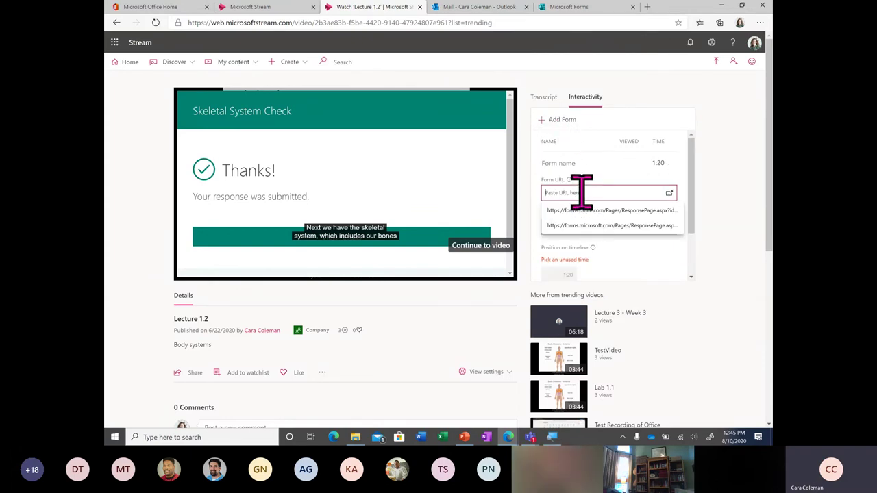
pyautogui.hotkey('ctrl', 'v')
pyautogui.click(602, 226)
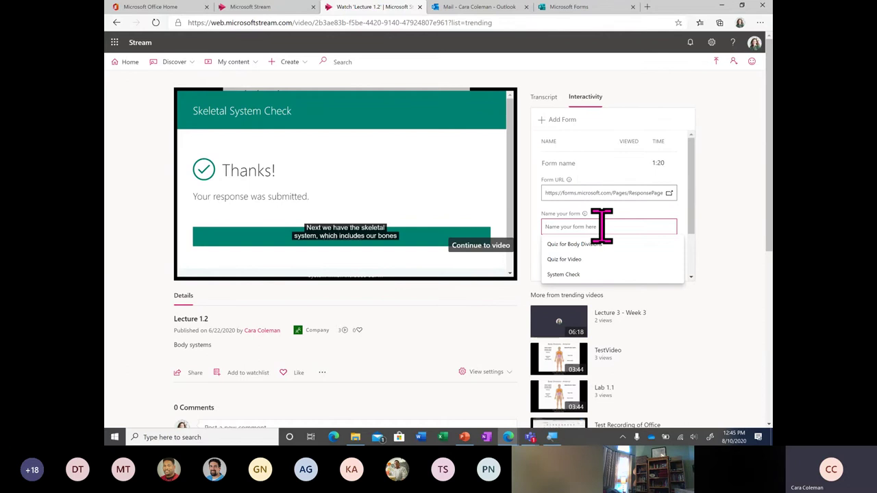
pyautogui.click(601, 226)
pyautogui.write('Attenda')
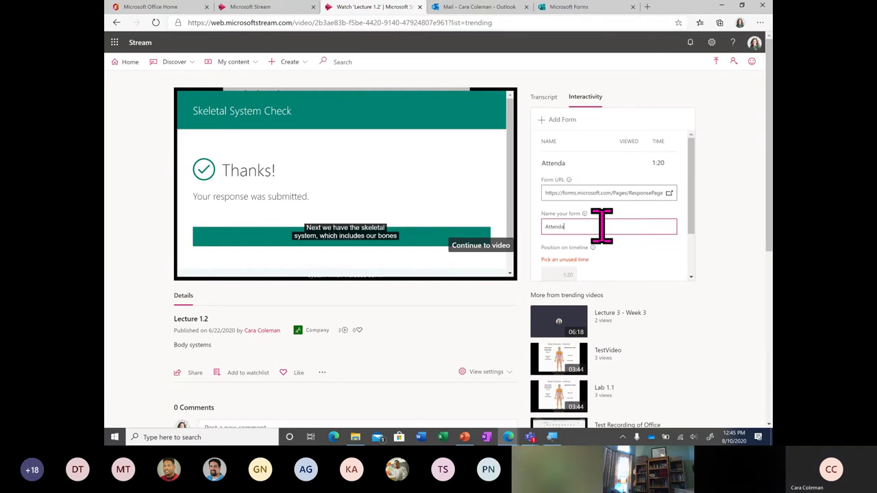
pyautogui.write('nce')
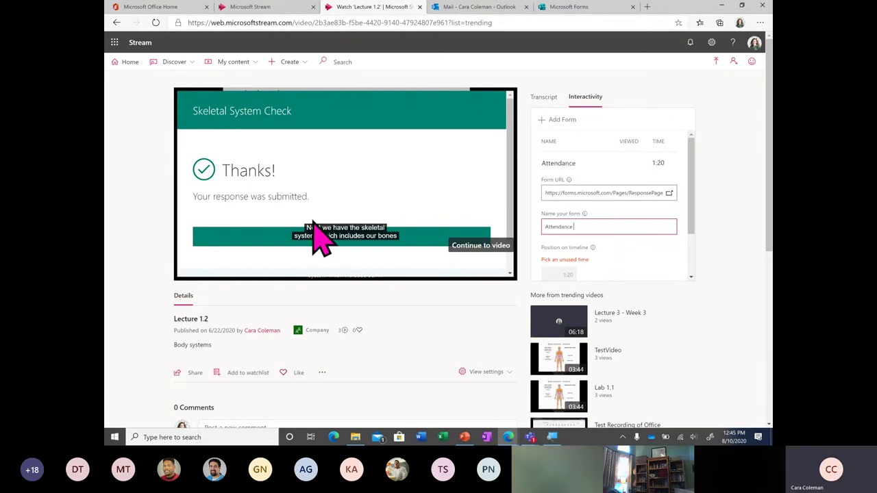
# Continue past the submitted quiz, move playback near the video's start, and add the Attendance form to the timeline at 0:12.
pyautogui.click(194, 270)
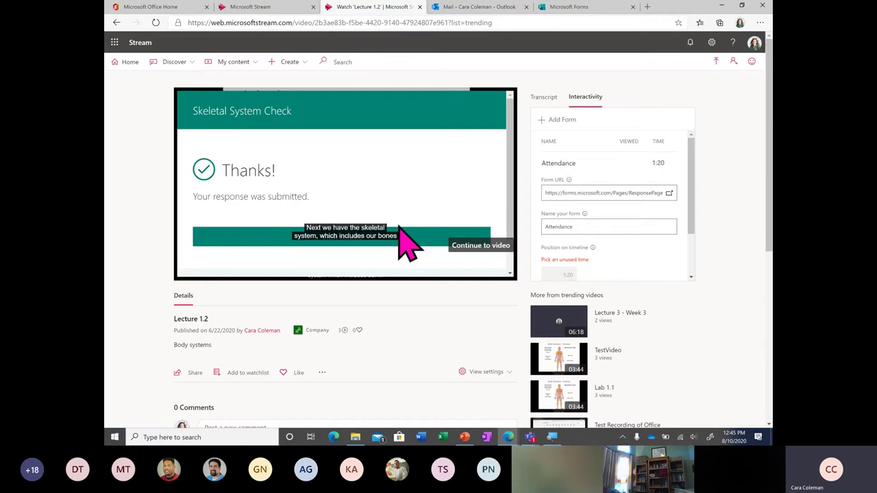
pyautogui.click(479, 246)
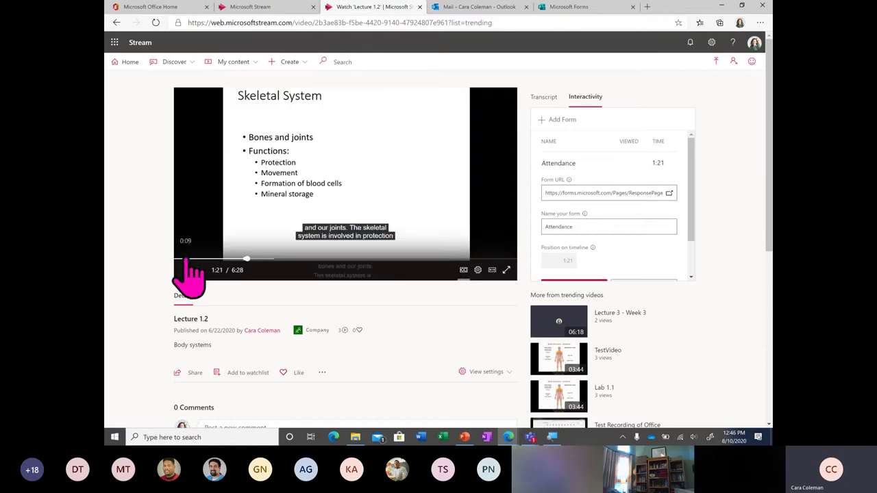
pyautogui.click(187, 259)
pyautogui.scroll(-1, 617, 274)
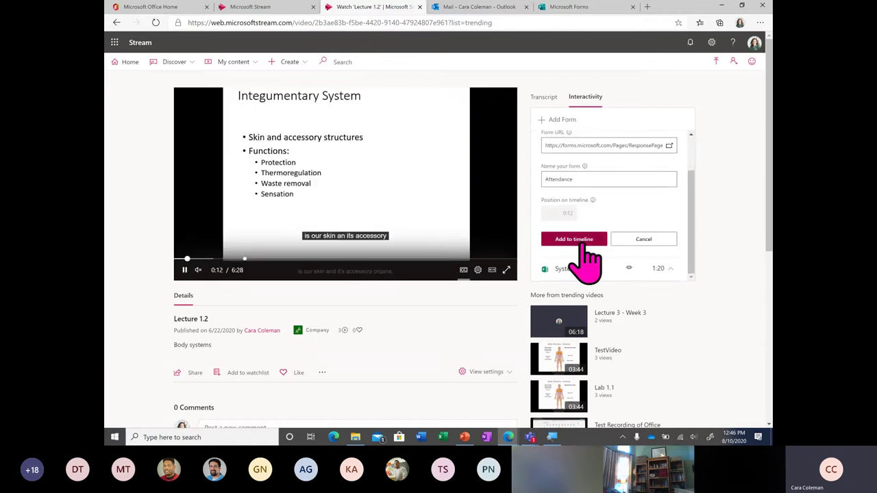
pyautogui.click(582, 240)
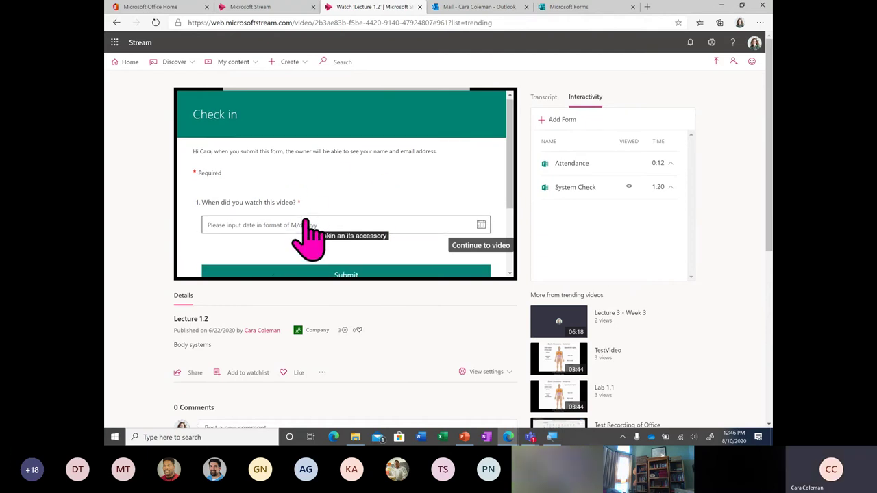
# Answer the Check in form's date question with 8/10/2020 and submit the response.
pyautogui.scroll(-1, 303, 235)
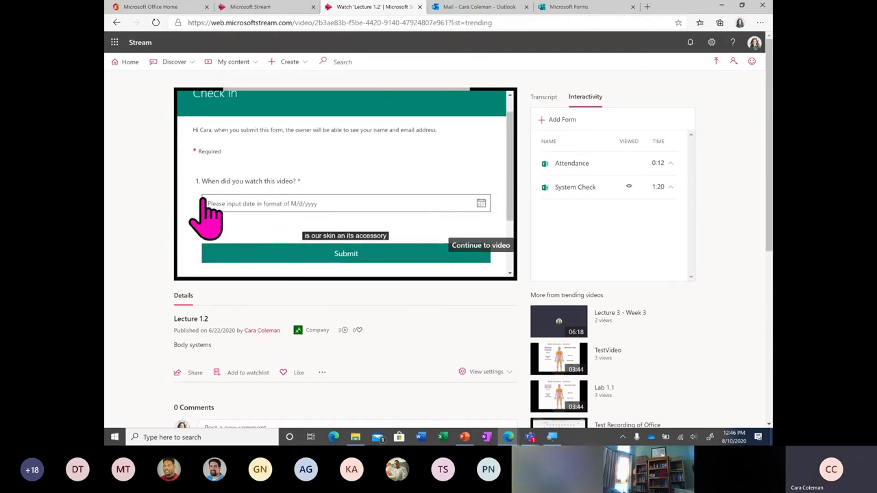
pyautogui.click(481, 204)
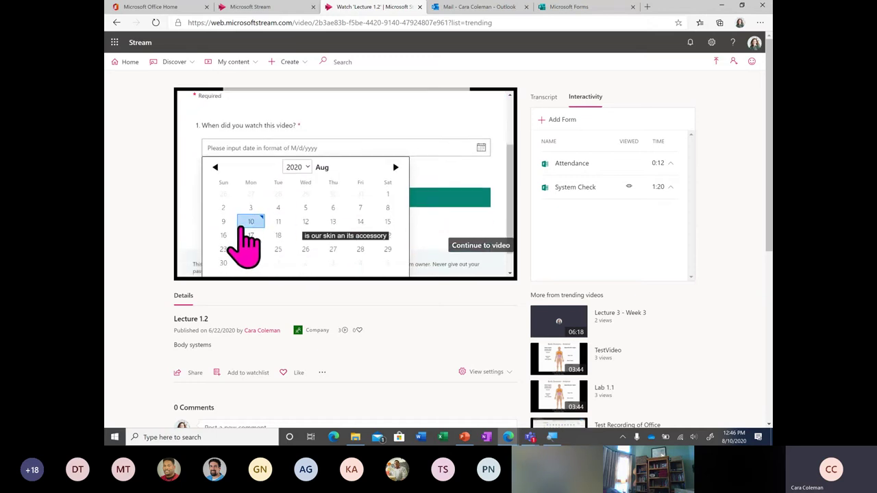
pyautogui.click(252, 220)
pyautogui.click(410, 206)
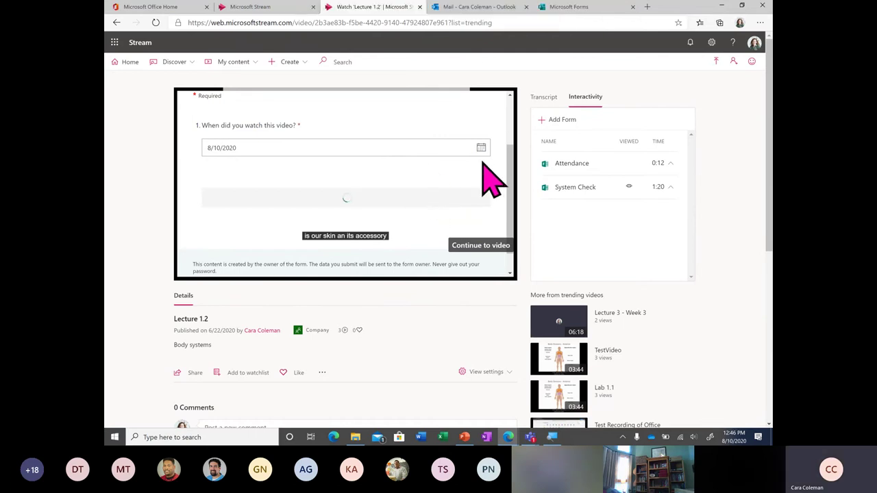
# Switch to Microsoft Forms, refresh the Check in form, and view the detailed responses to its date question.
pyautogui.click(605, 10)
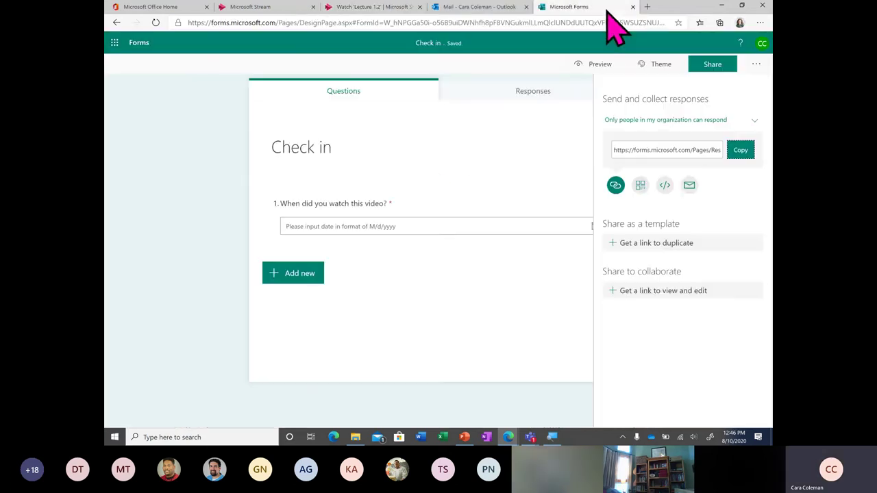
pyautogui.click(155, 23)
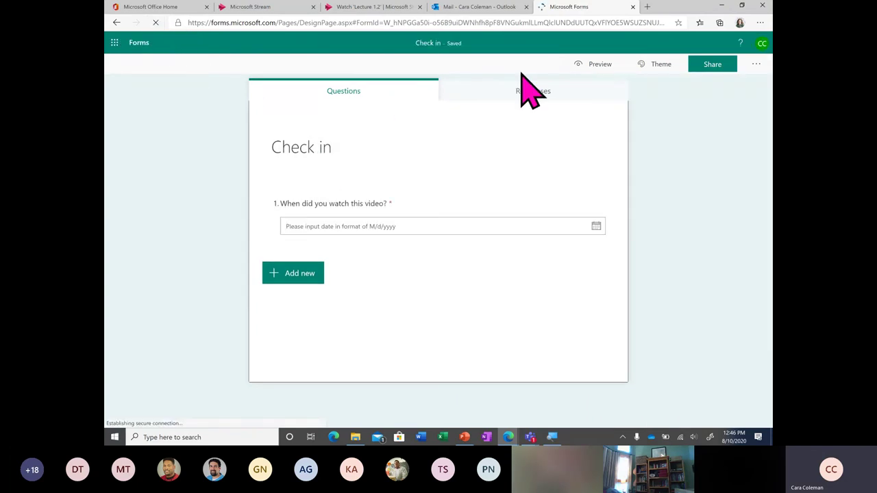
pyautogui.click(386, 10)
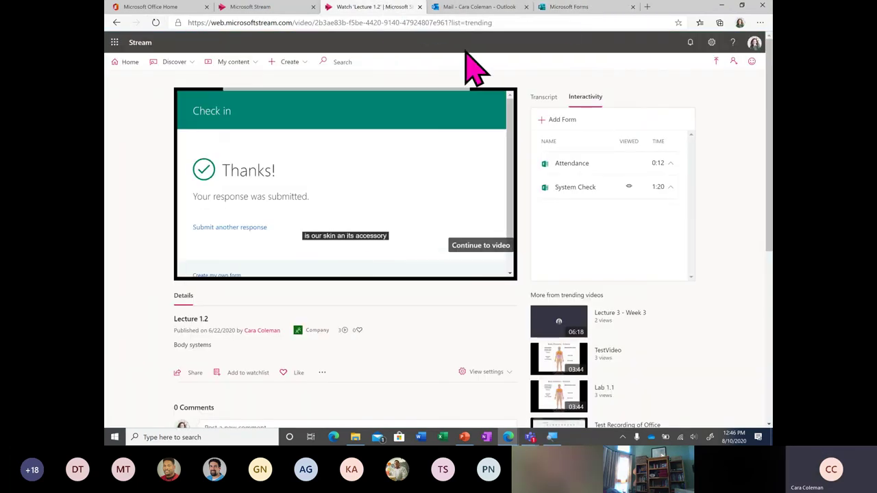
pyautogui.click(561, 10)
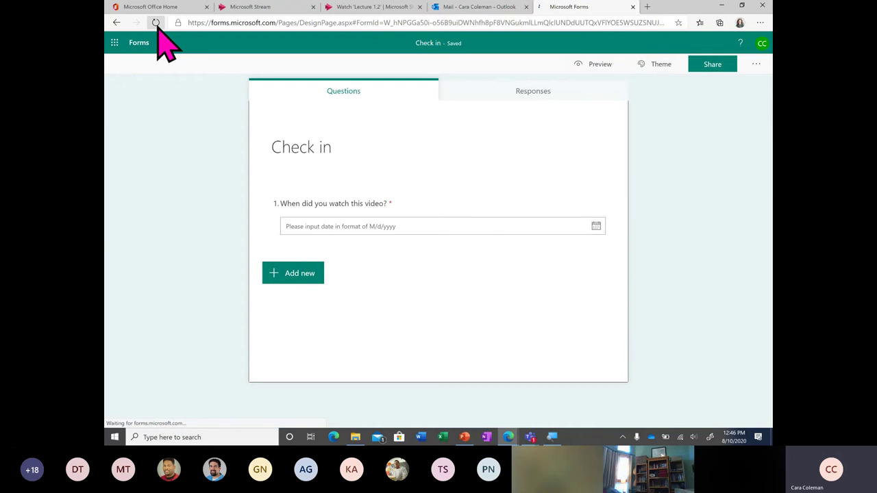
pyautogui.click(547, 96)
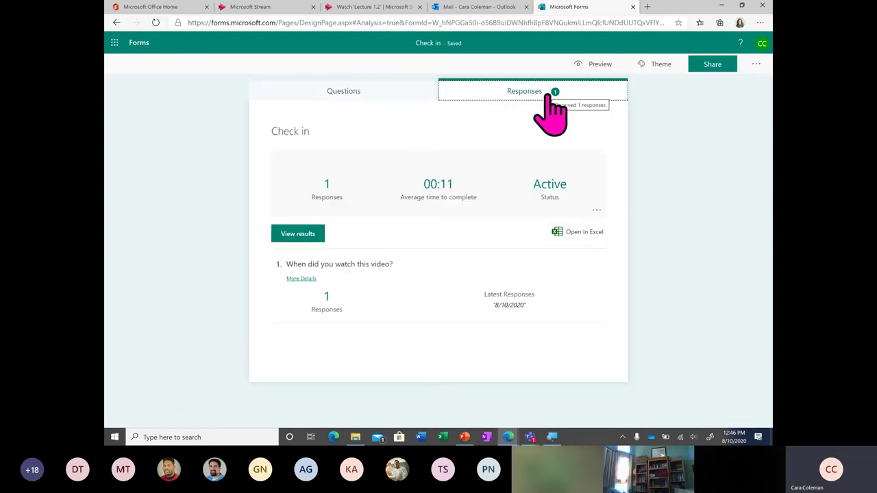
pyautogui.click(311, 279)
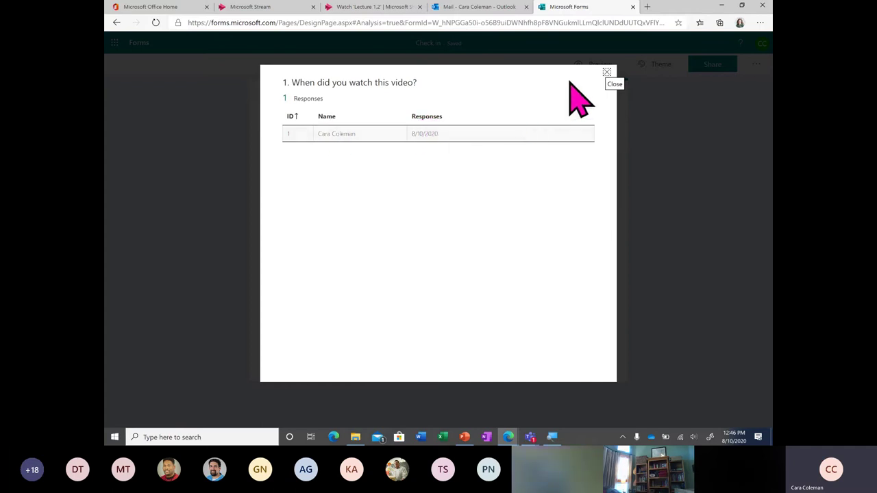
pyautogui.click(607, 71)
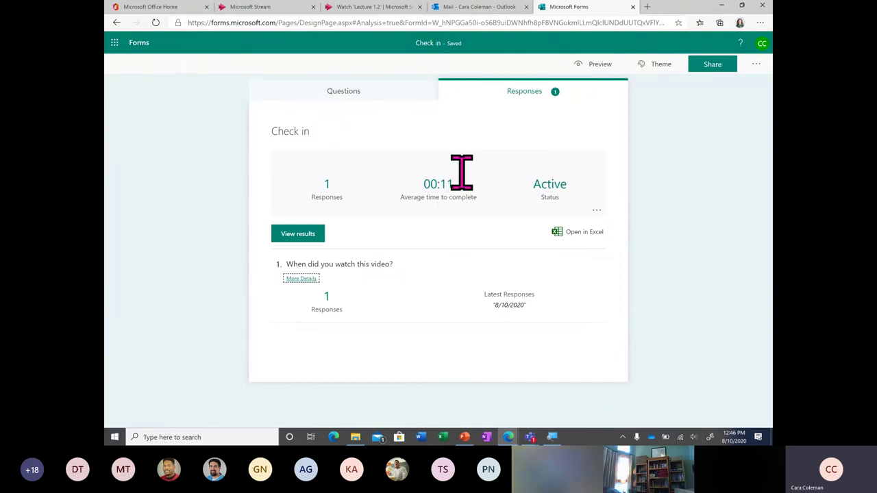
# Close the Check in form, return to the Lecture 1.2 video in Stream, and compare its transcript with its interactivity list.
pyautogui.click(633, 7)
pyautogui.click(379, 7)
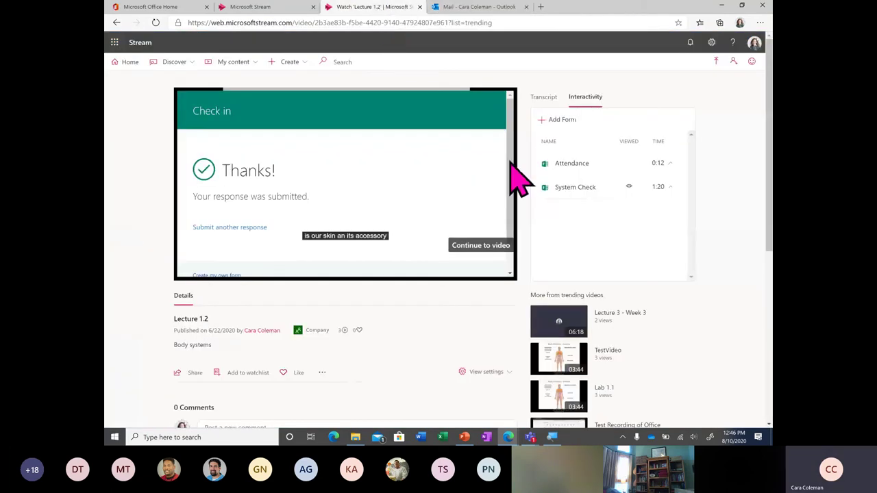
pyautogui.click(545, 97)
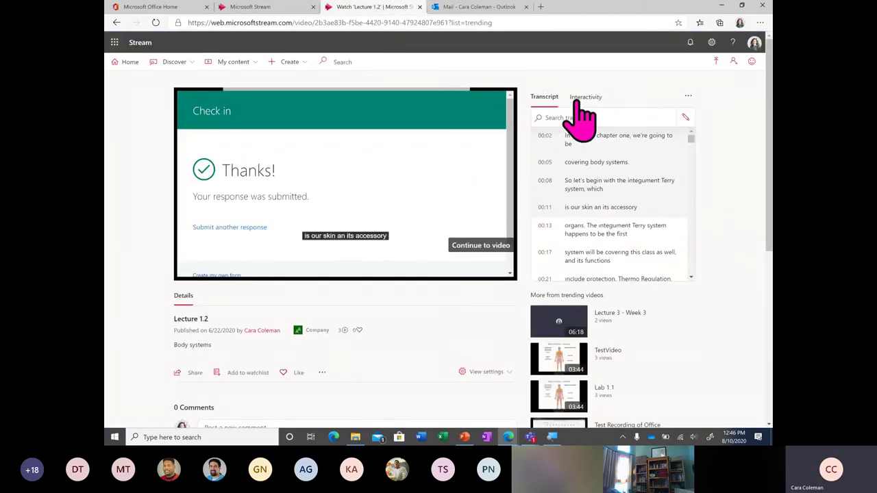
pyautogui.click(584, 98)
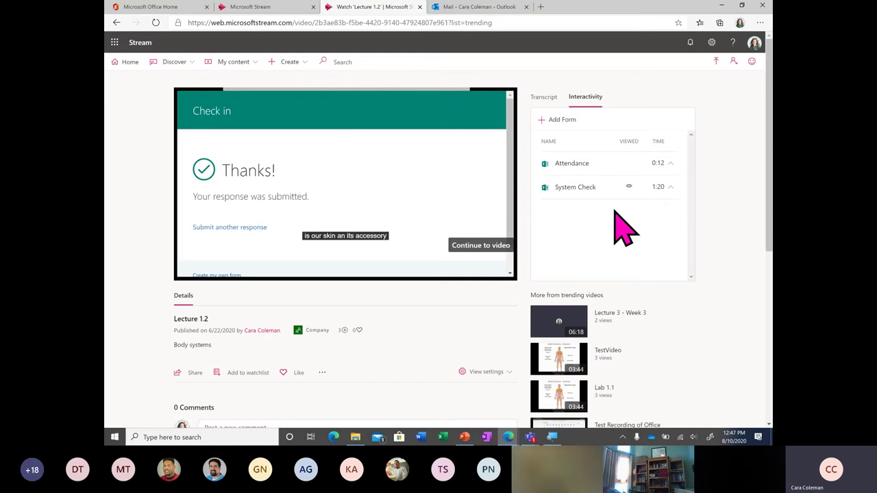
pyautogui.click(546, 99)
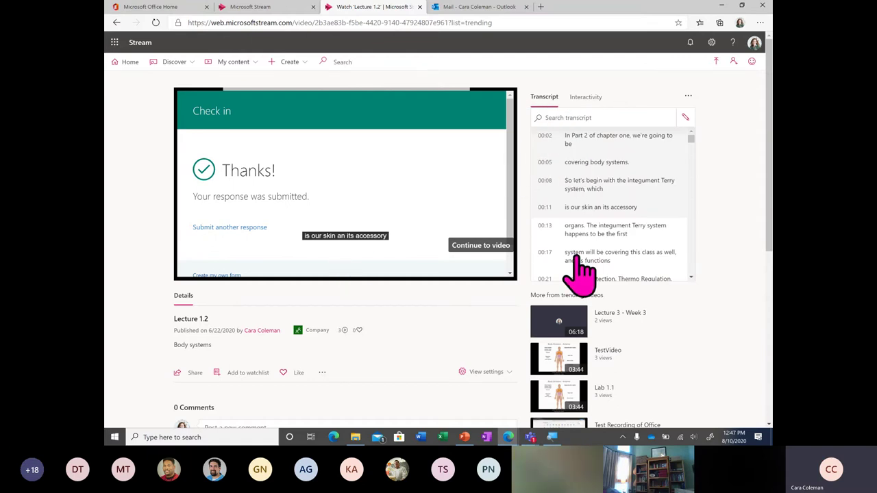
pyautogui.click(586, 98)
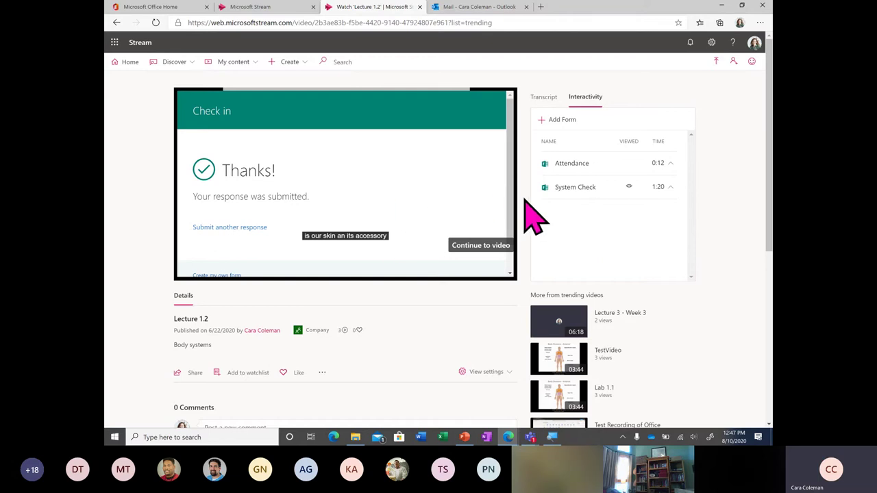
# Browse the video's transcript, jump playback to the skeletal system passage at 01:21, and continue past the submitted form.
pyautogui.click(545, 97)
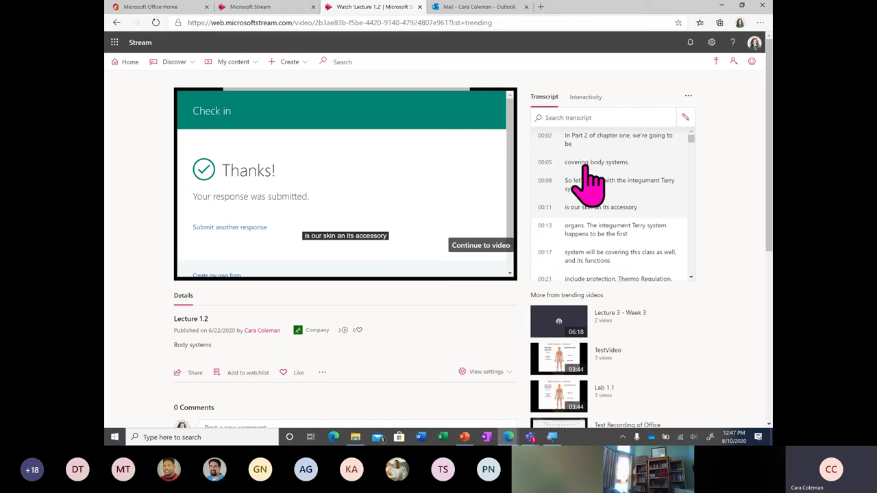
pyautogui.scroll(-2, 597, 231)
pyautogui.scroll(-4, 597, 230)
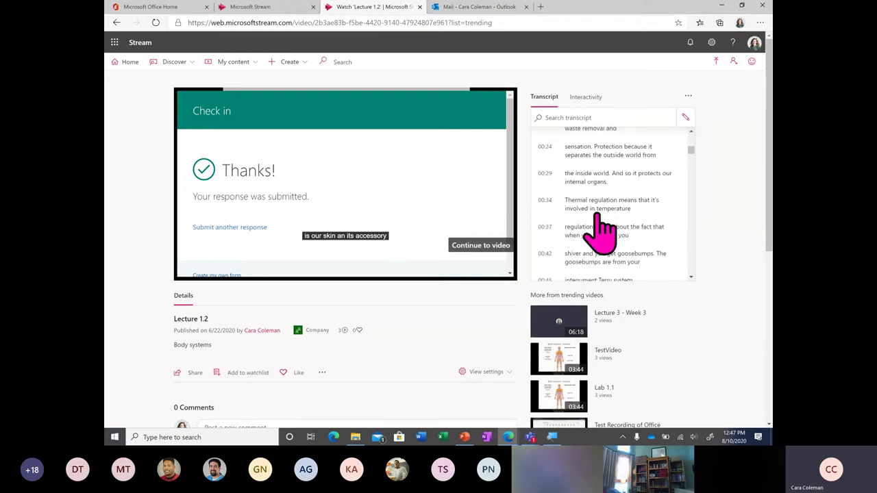
pyautogui.scroll(-3, 618, 235)
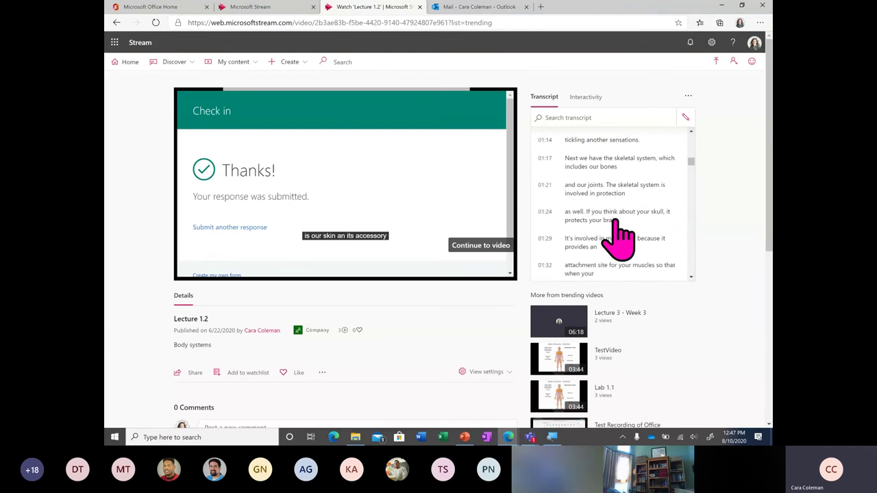
pyautogui.click(618, 235)
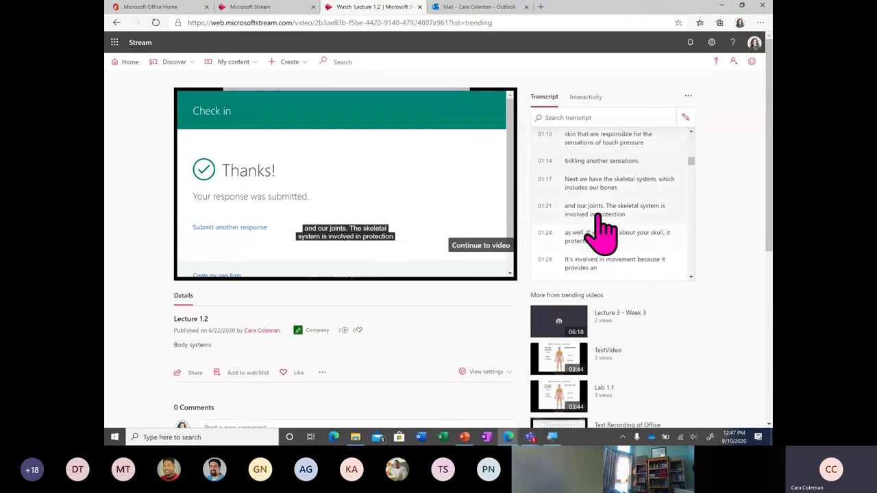
pyautogui.click(504, 245)
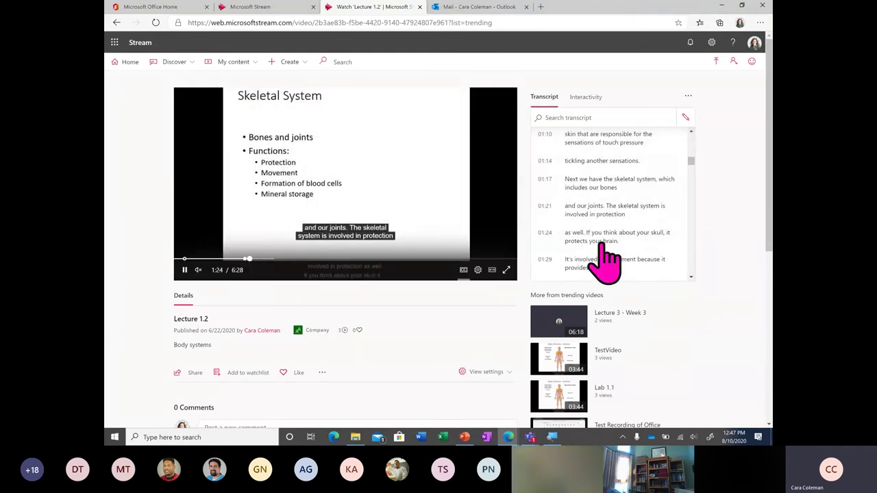
# Jump playback to the blood cell passage at 01:39 in the transcript, pause the video, and return to its interactivity list.
pyautogui.scroll(-1, 608, 261)
pyautogui.scroll(-2, 607, 259)
pyautogui.click(608, 259)
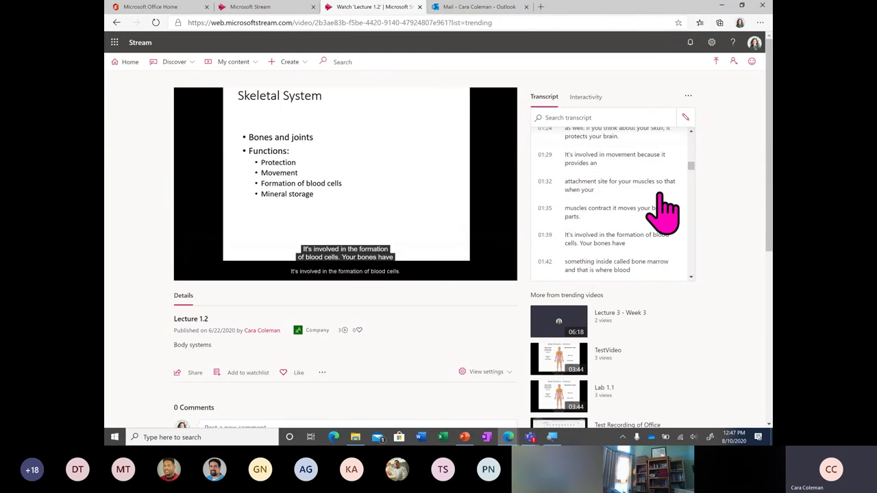
pyautogui.click(184, 273)
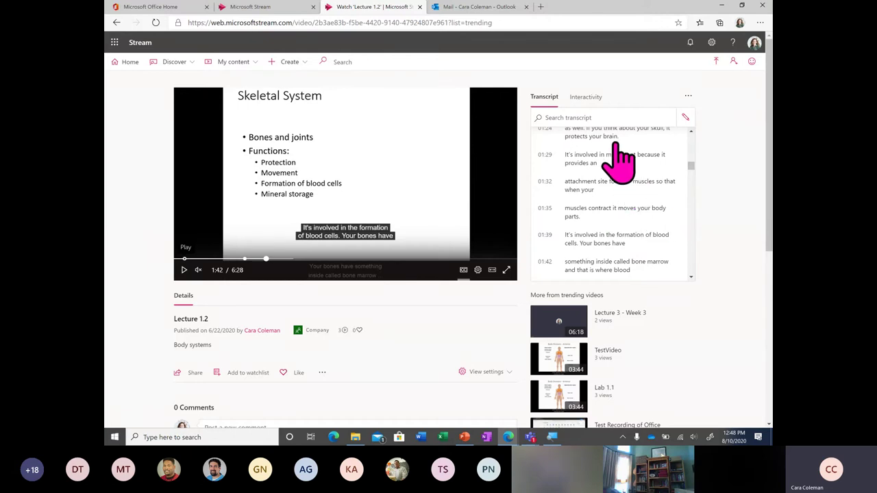
pyautogui.click(585, 97)
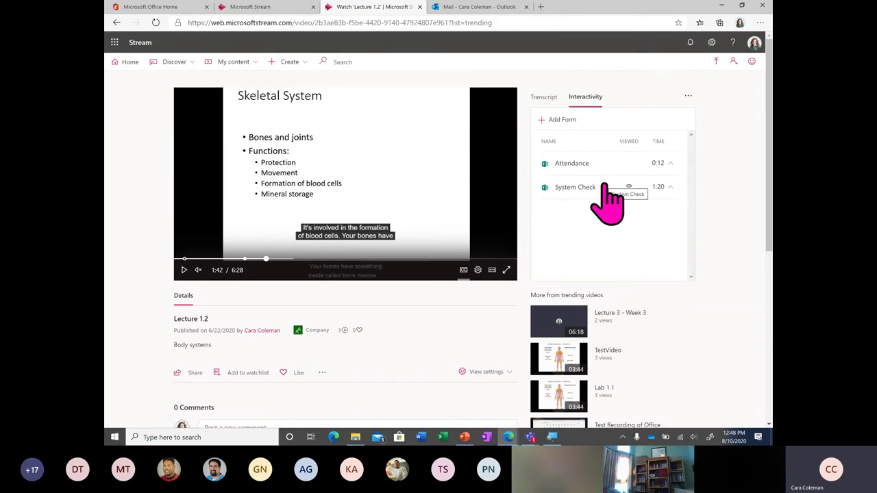
# Post the comment "I found this to be help!" on the Lecture 1.2 video.
pyautogui.scroll(-5, 604, 197)
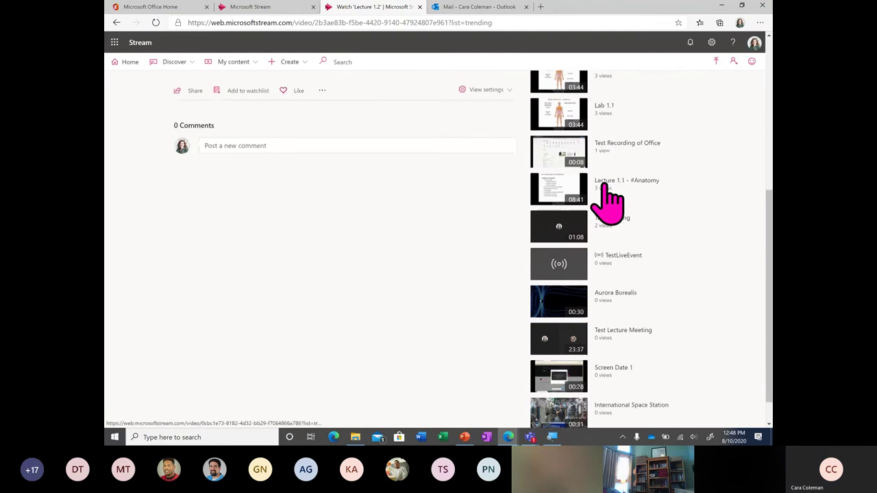
pyautogui.click(295, 144)
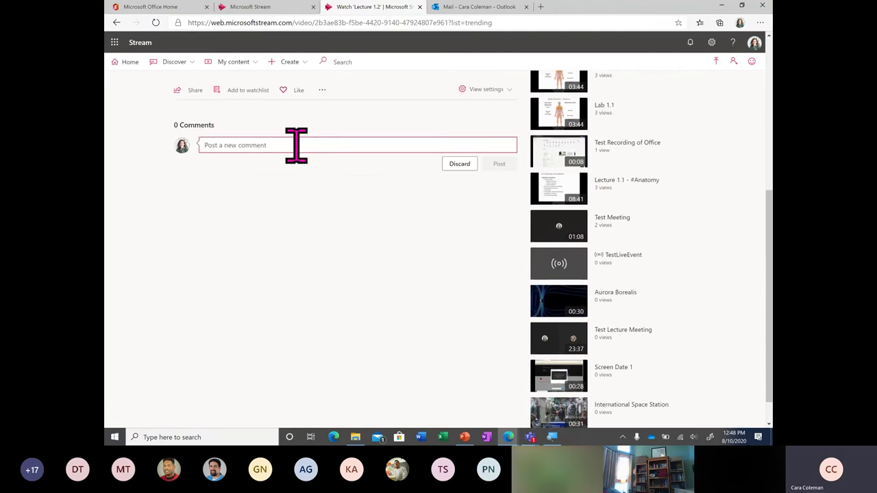
pyautogui.write('I found')
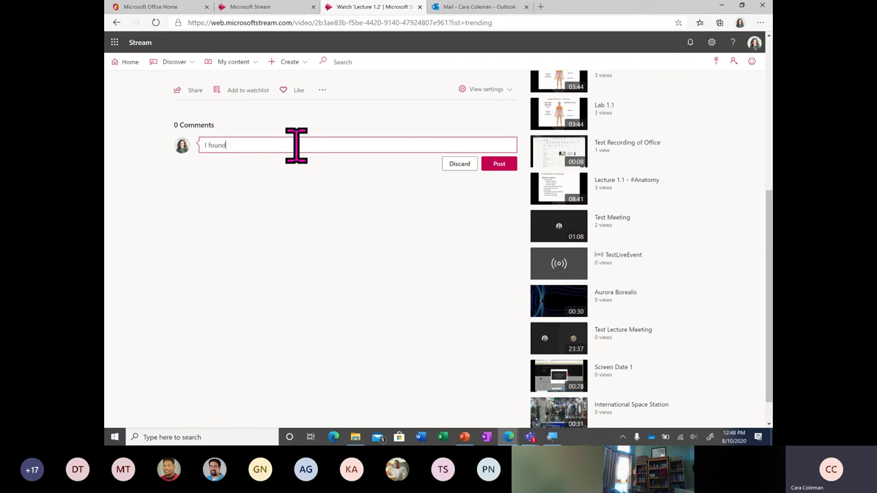
pyautogui.write(' this to be help')
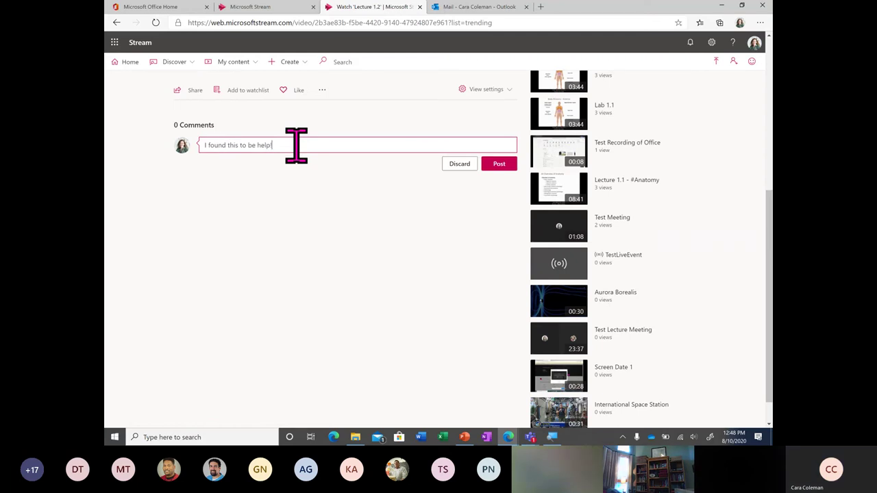
pyautogui.write('!')
pyautogui.click(497, 164)
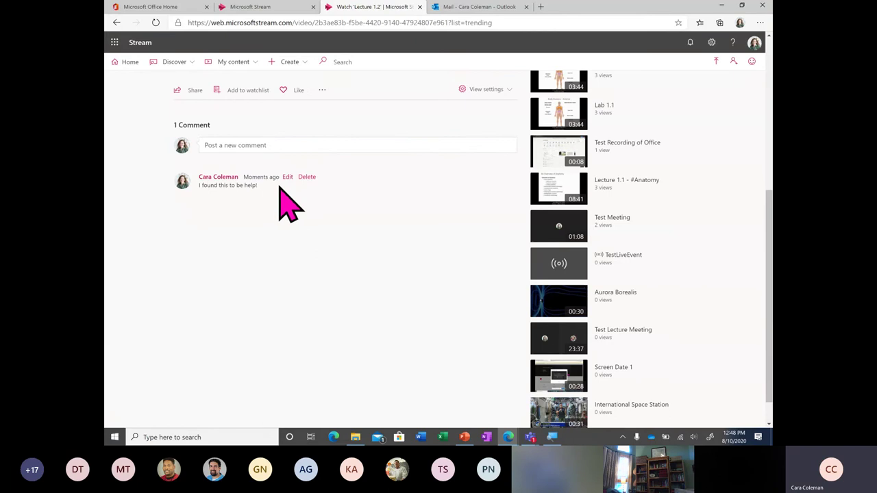
pyautogui.click(298, 144)
pyautogui.write('@')
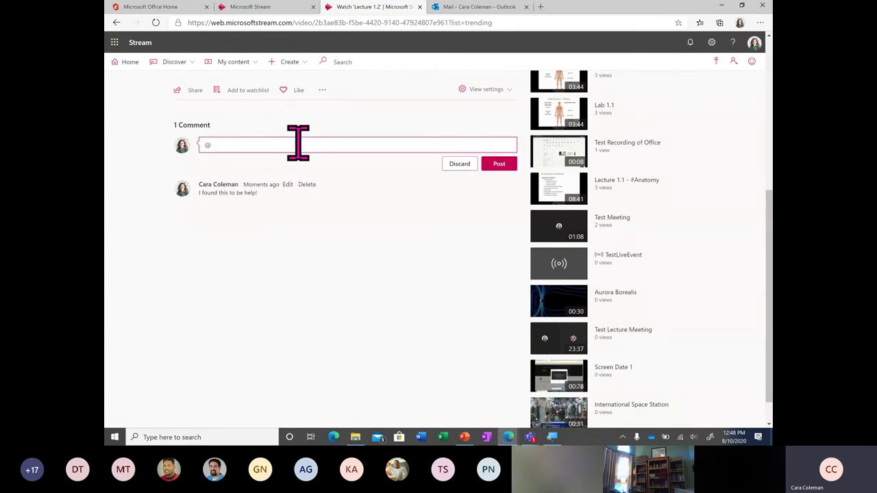
pyautogui.write('car')
pyautogui.press('BackSpace')
pyautogui.press('BackSpace')
pyautogui.press('BackSpace')
pyautogui.press('BackSpace')
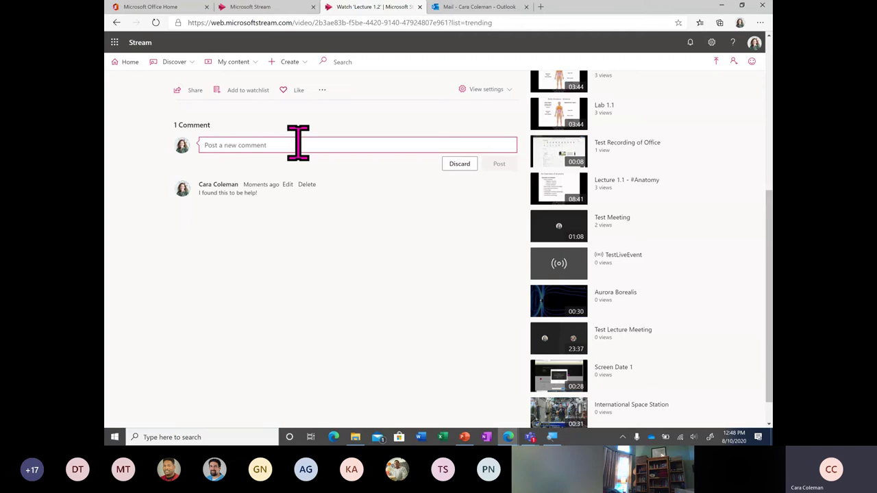
pyautogui.click(158, 161)
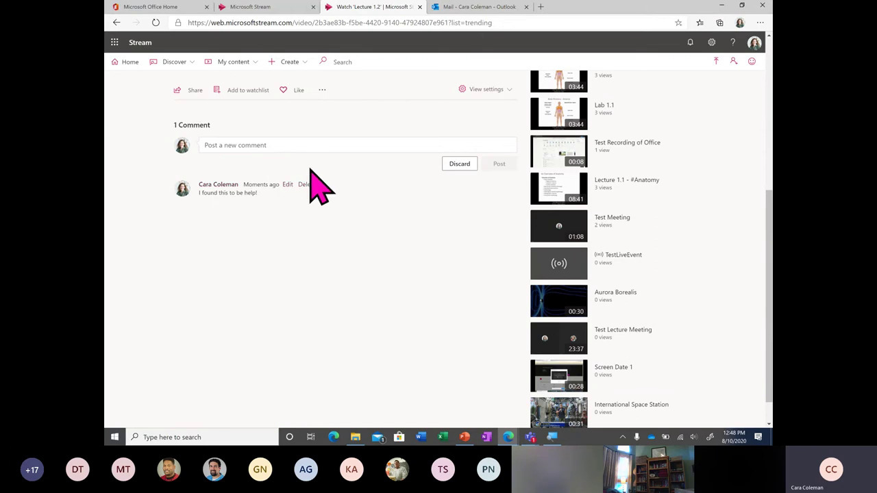
pyautogui.scroll(1, 319, 185)
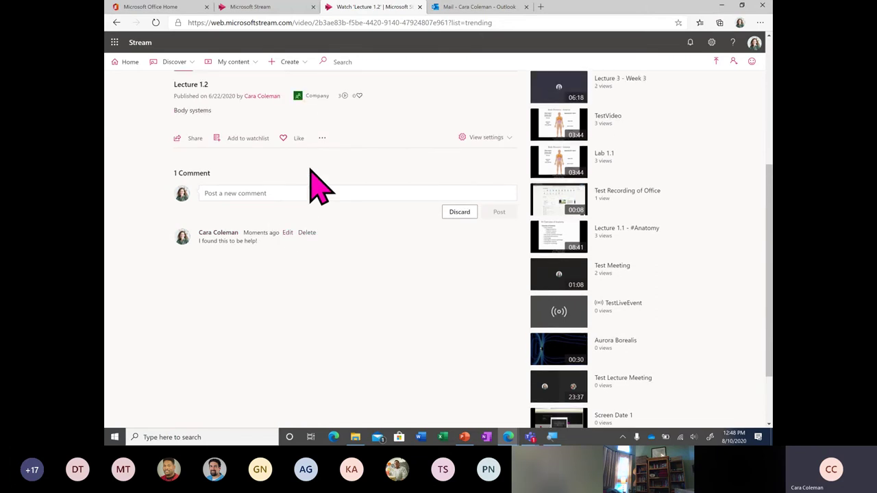